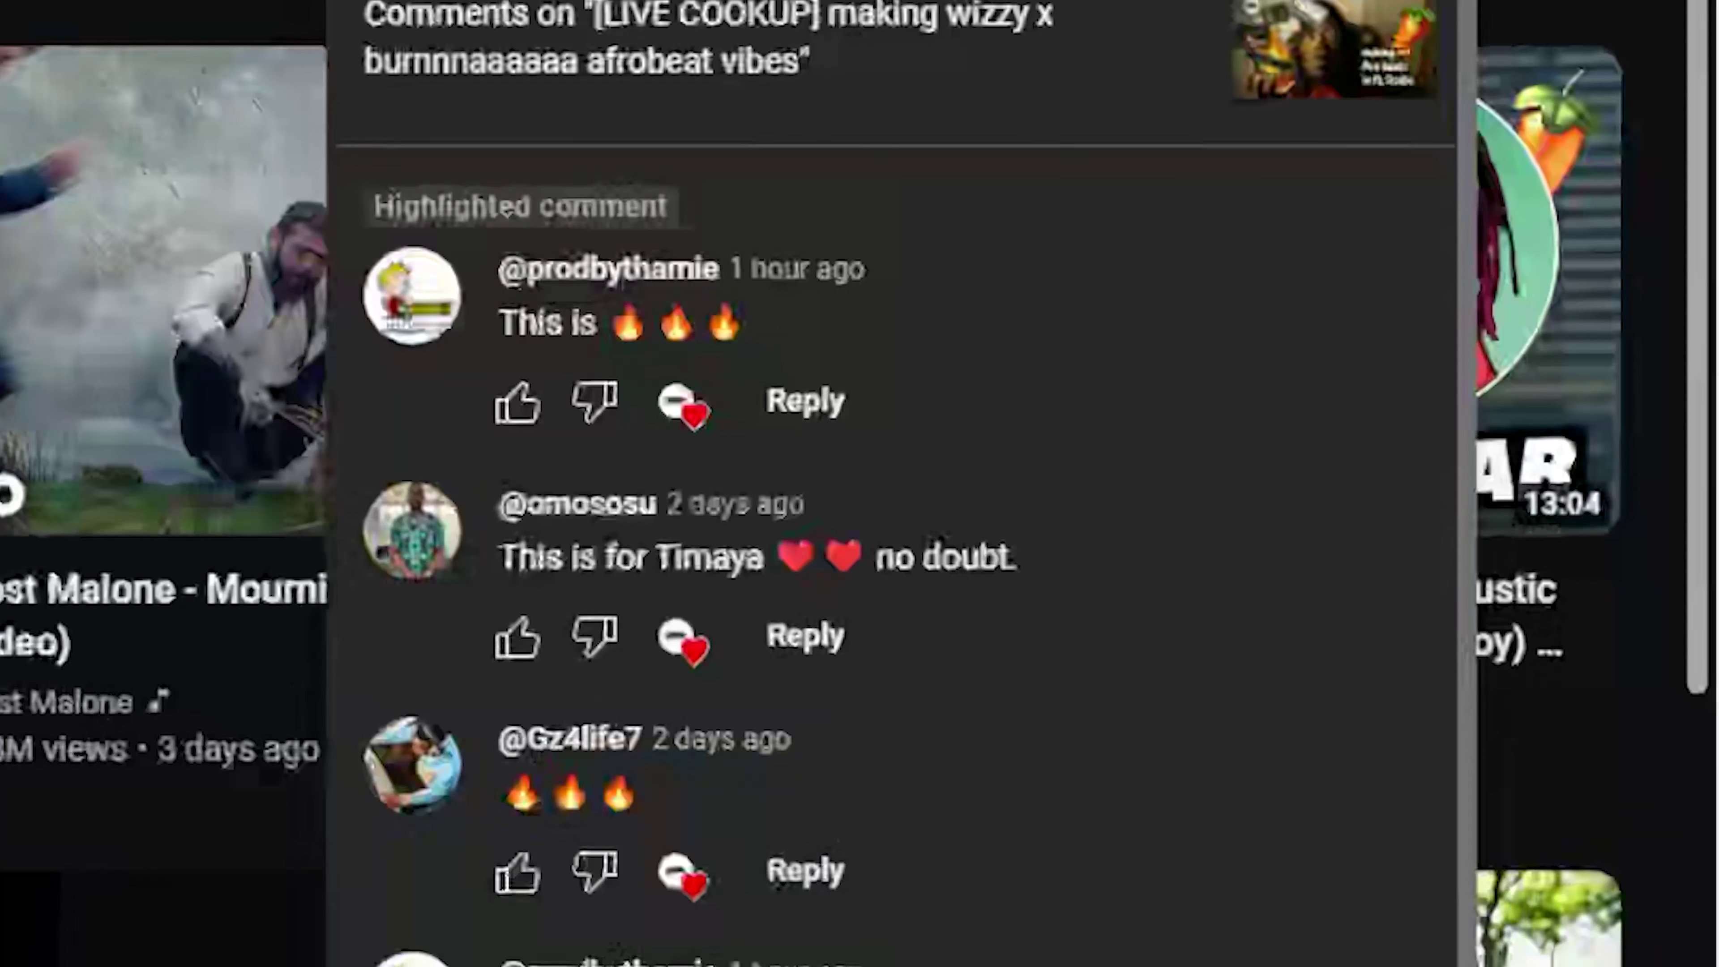
- Start a reply reading 'hmmmm okay' under the Asake amapiano beat request comment
scroll(691, 907, down, 5)
scroll(700, 908, up, 2)
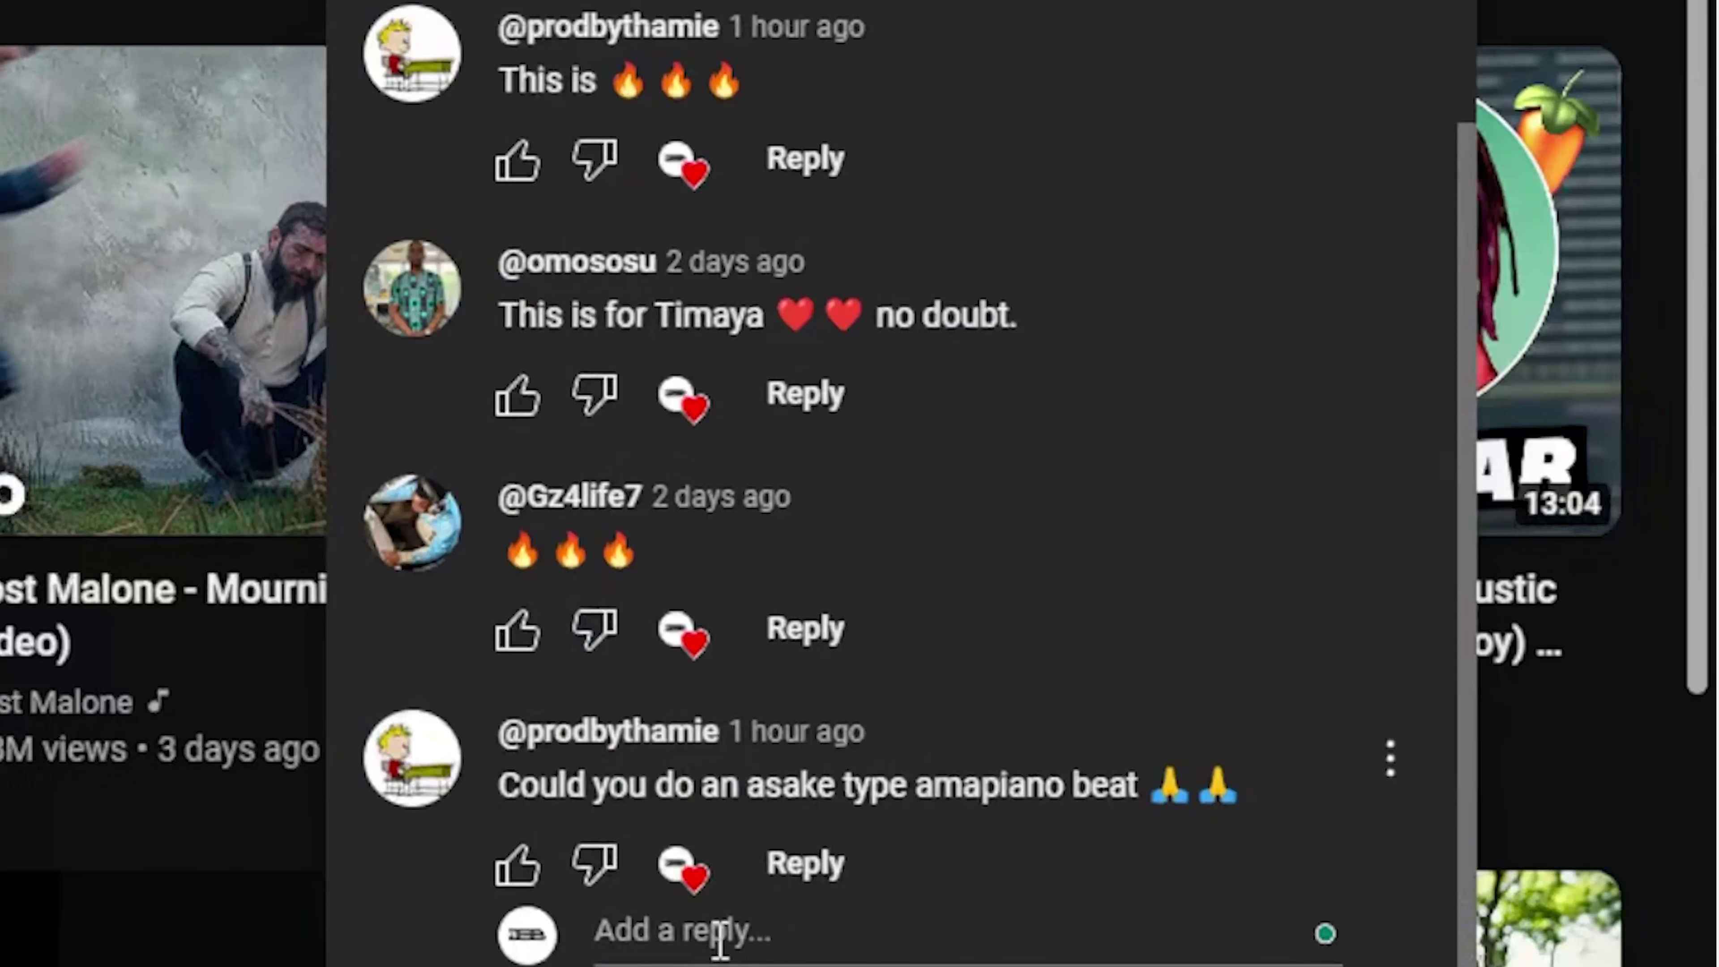
click(748, 931)
text(hmmmm okay)
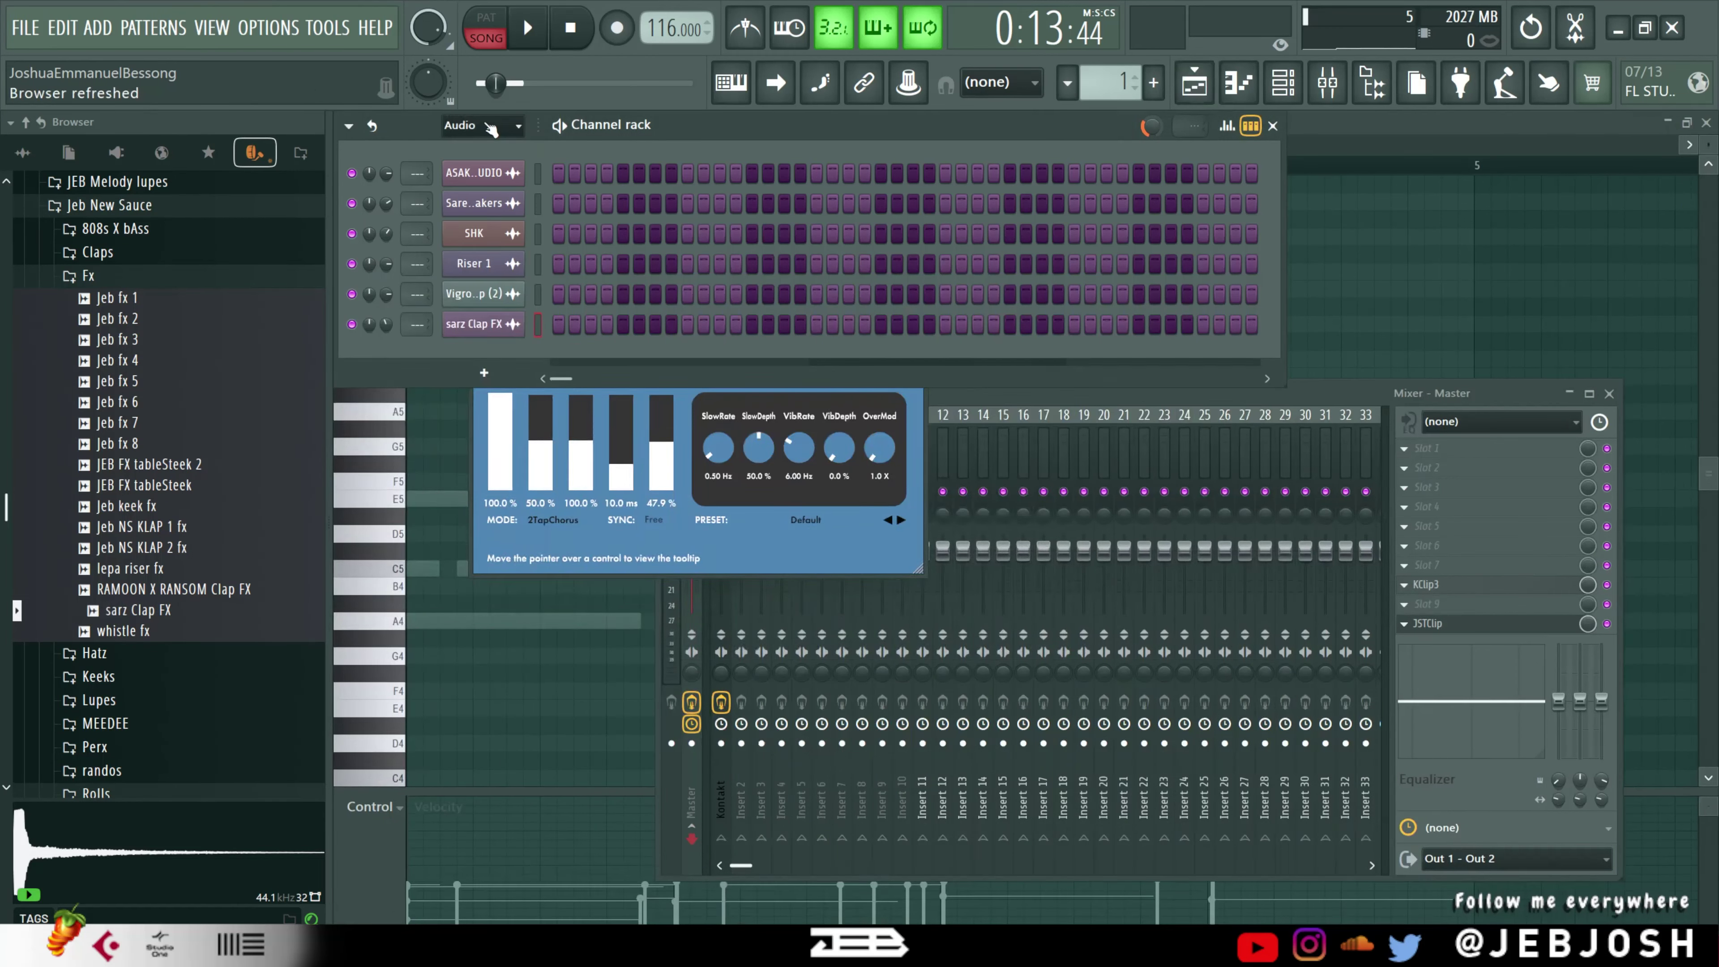
- Select the Lounge Lizard EP-4 channel in the Channel rack to bring up its plugin
click(524, 189)
click(540, 204)
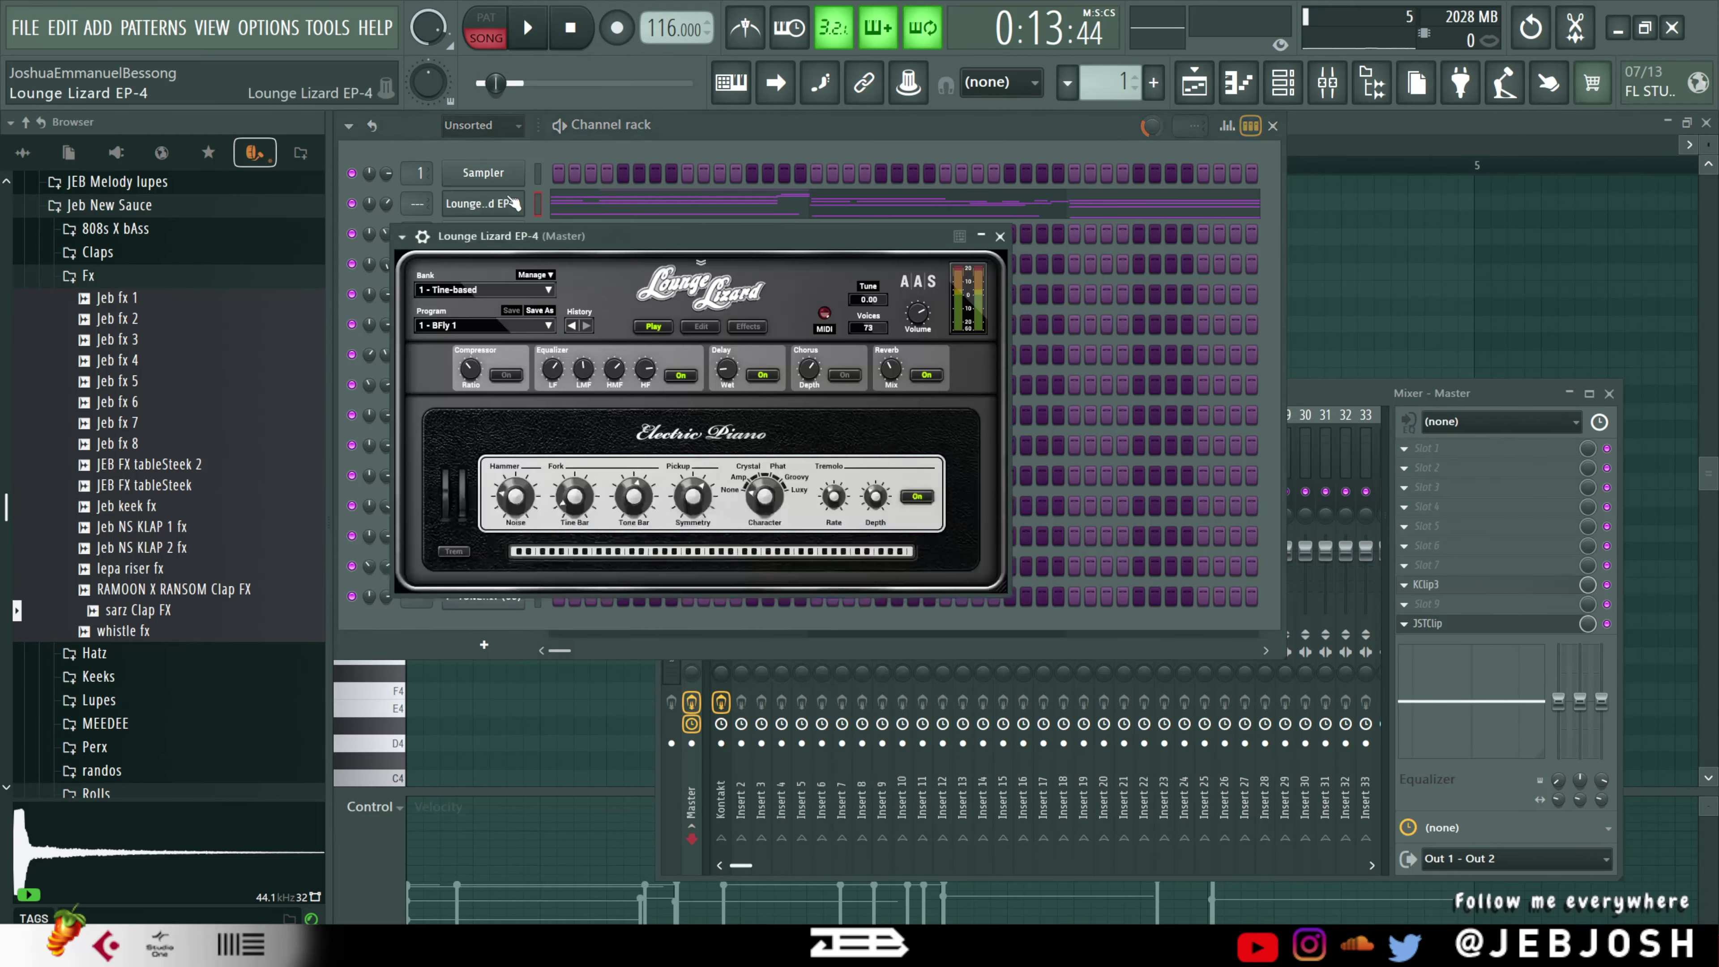
- Switch to pattern mode and play back the Lounge Lizard EP-4 chords in its piano roll
click(500, 29)
key(space)
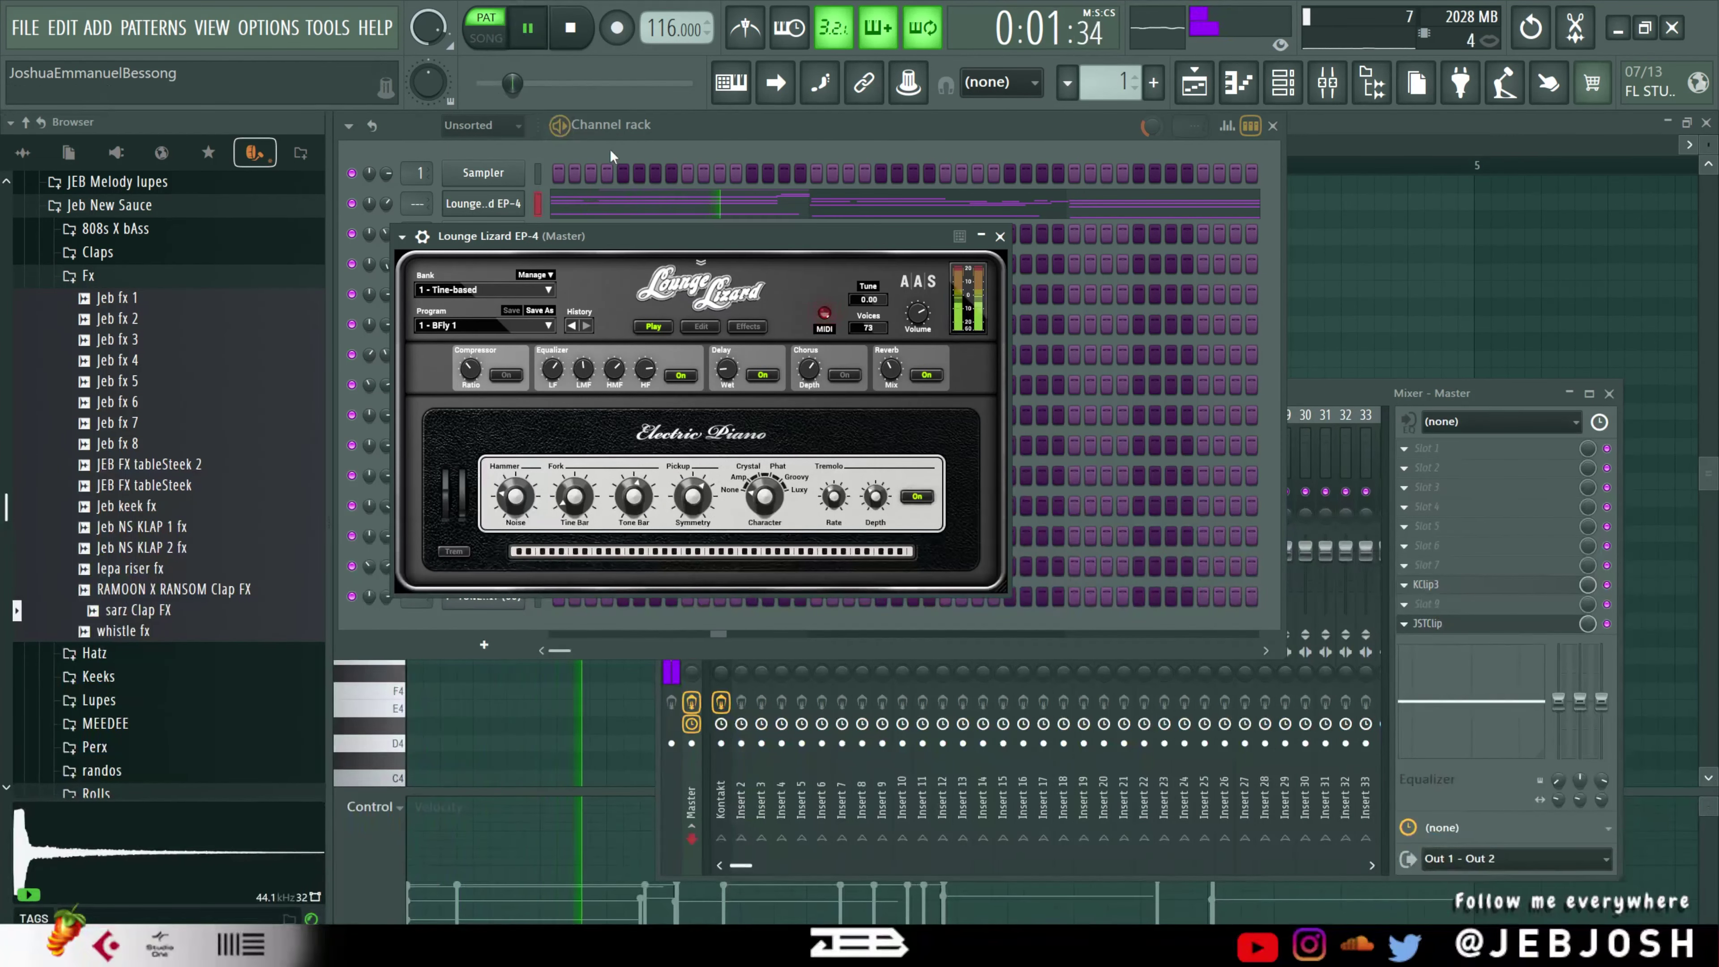
click(655, 204)
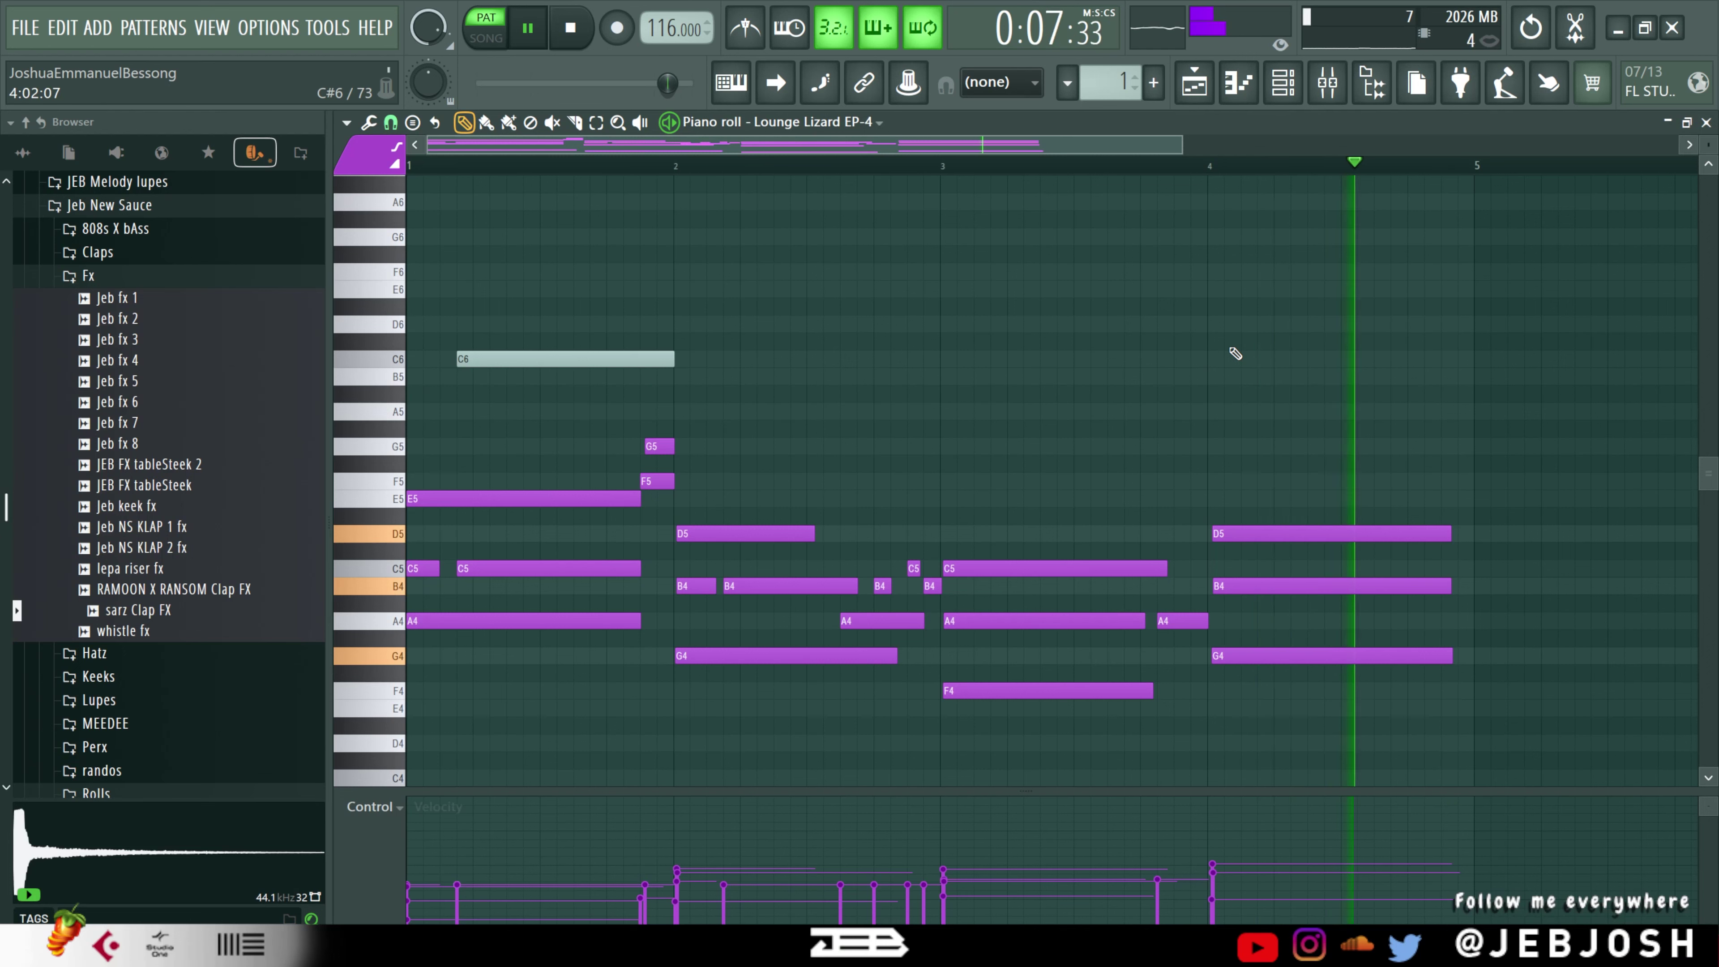
key(space)
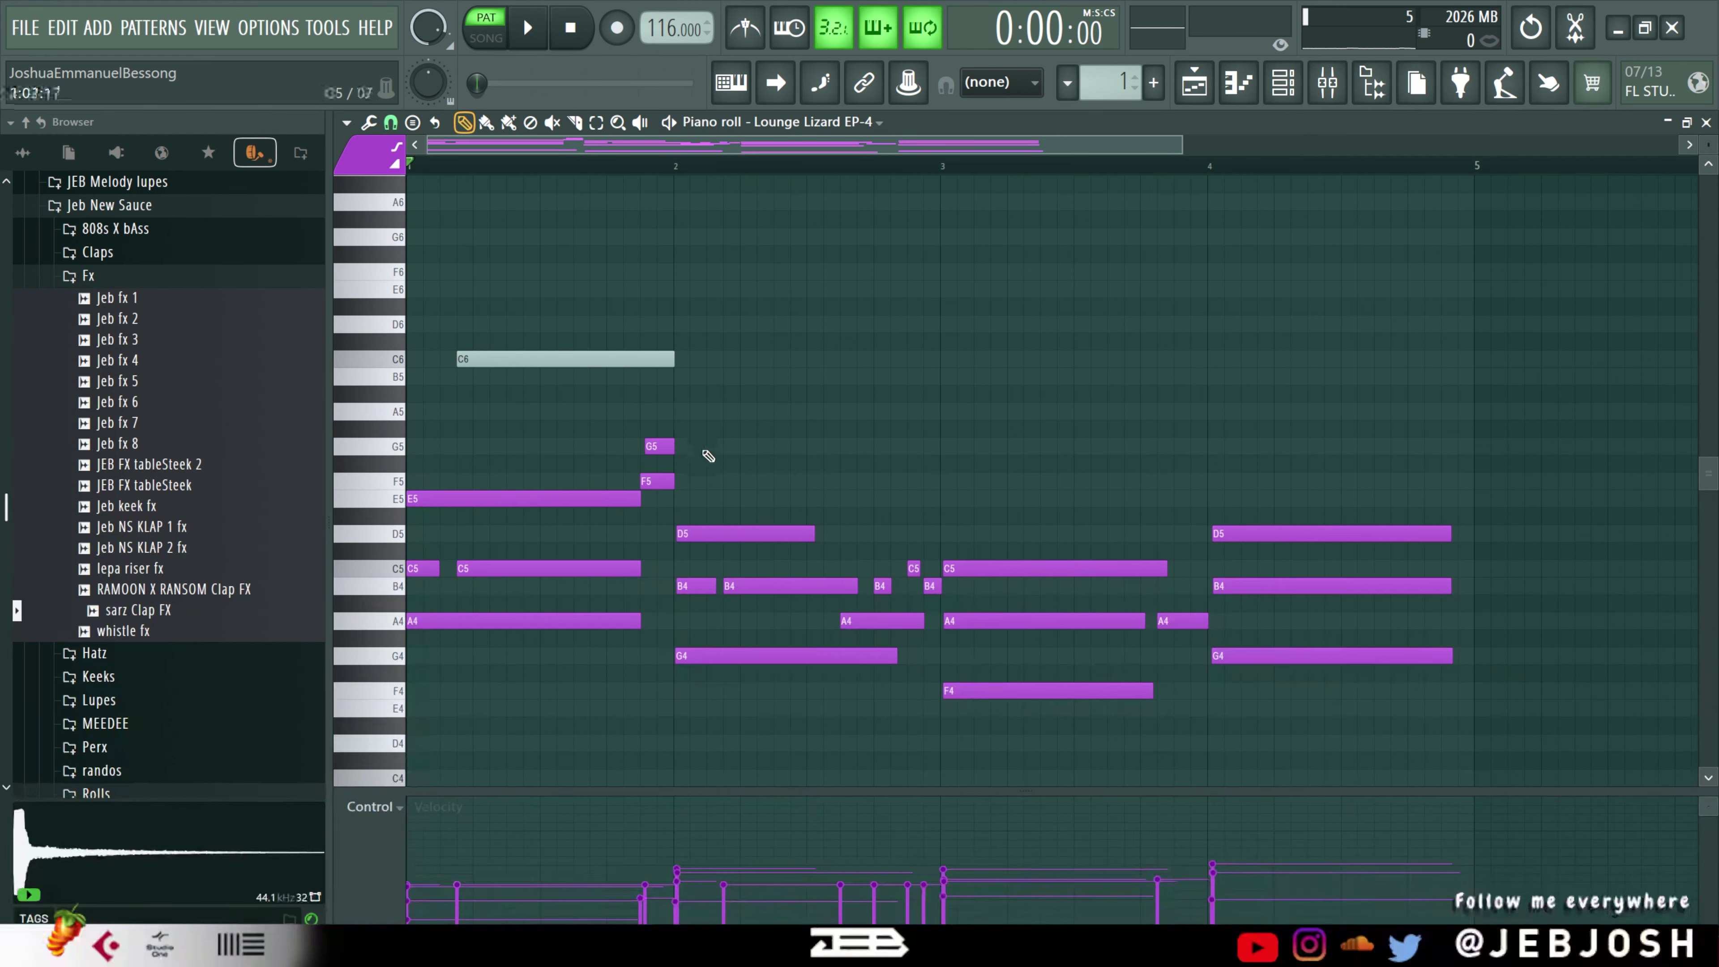
ctrl+scroll(595, 321, down, 4)
key(space)
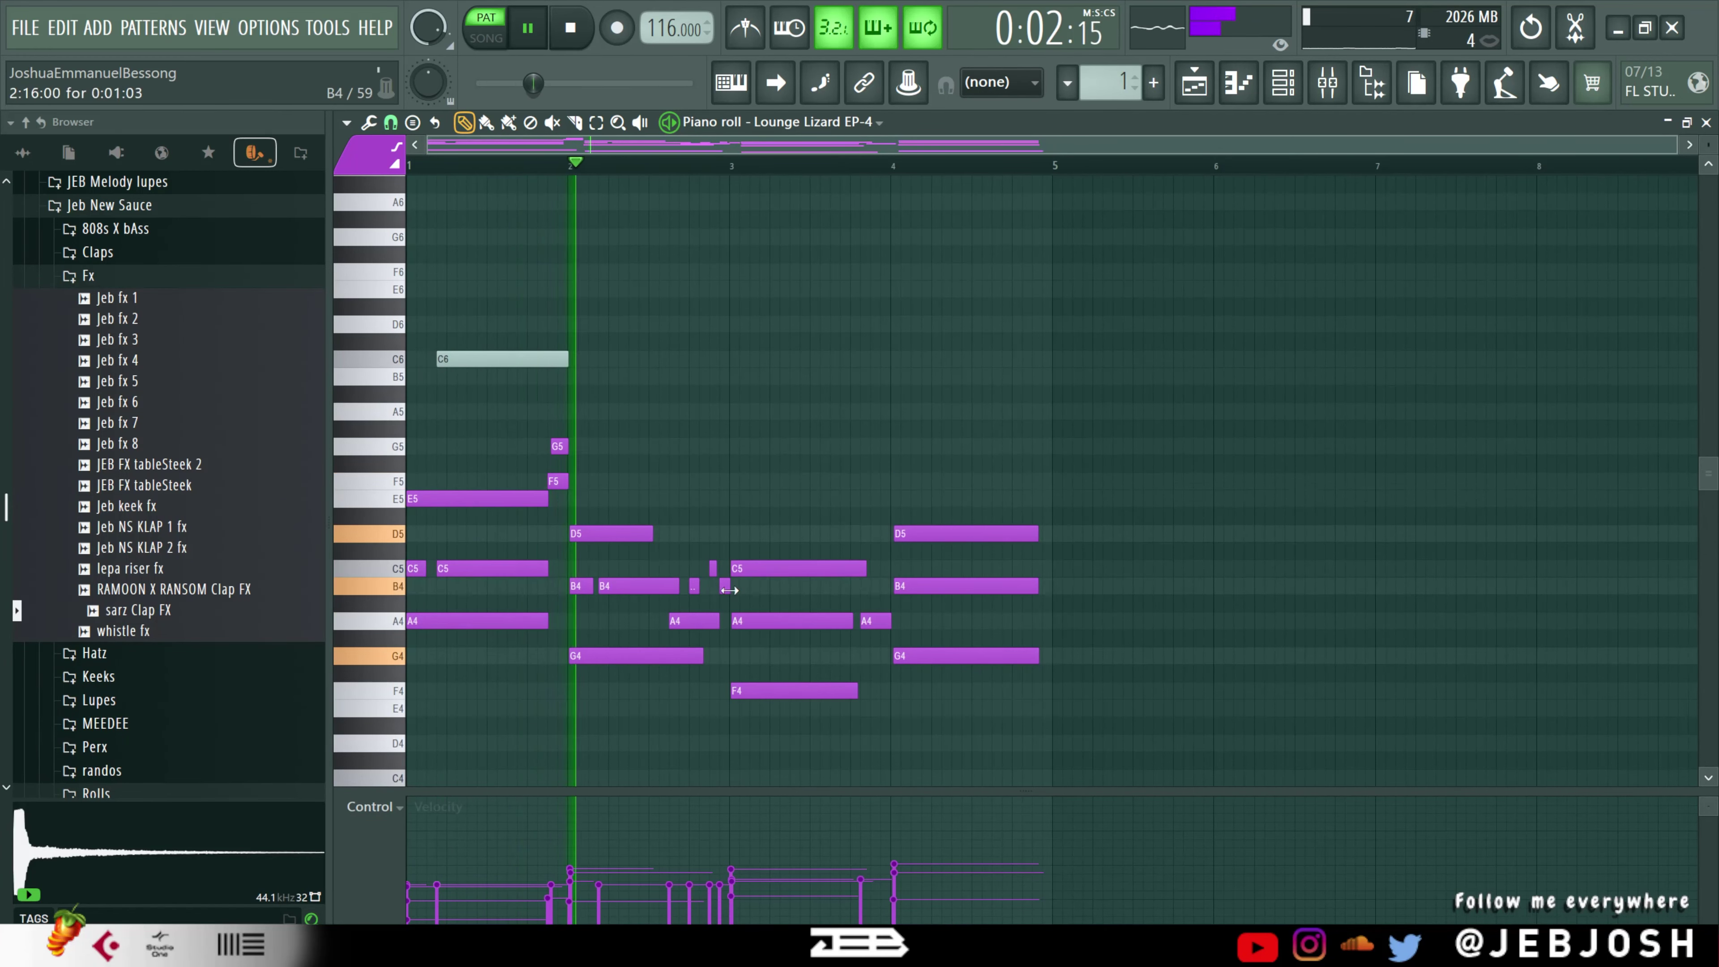
ctrl+scroll(721, 589, up, 3)
drag(542, 506, 434, 434)
click(1017, 636)
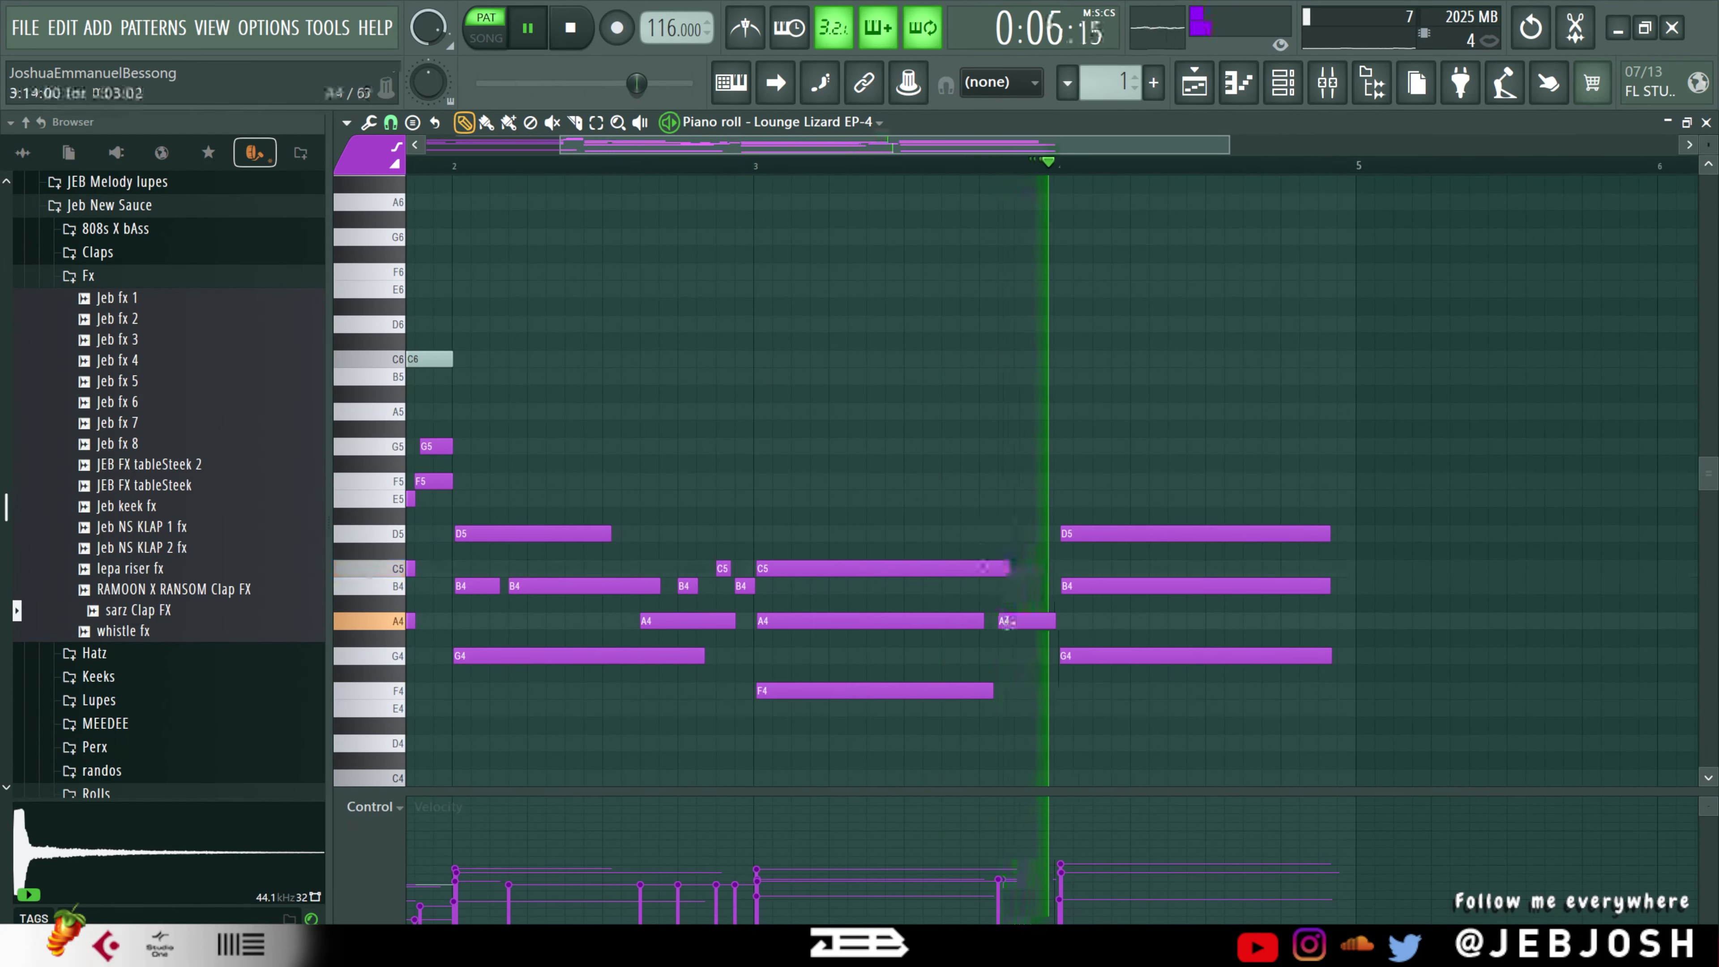
key(space)
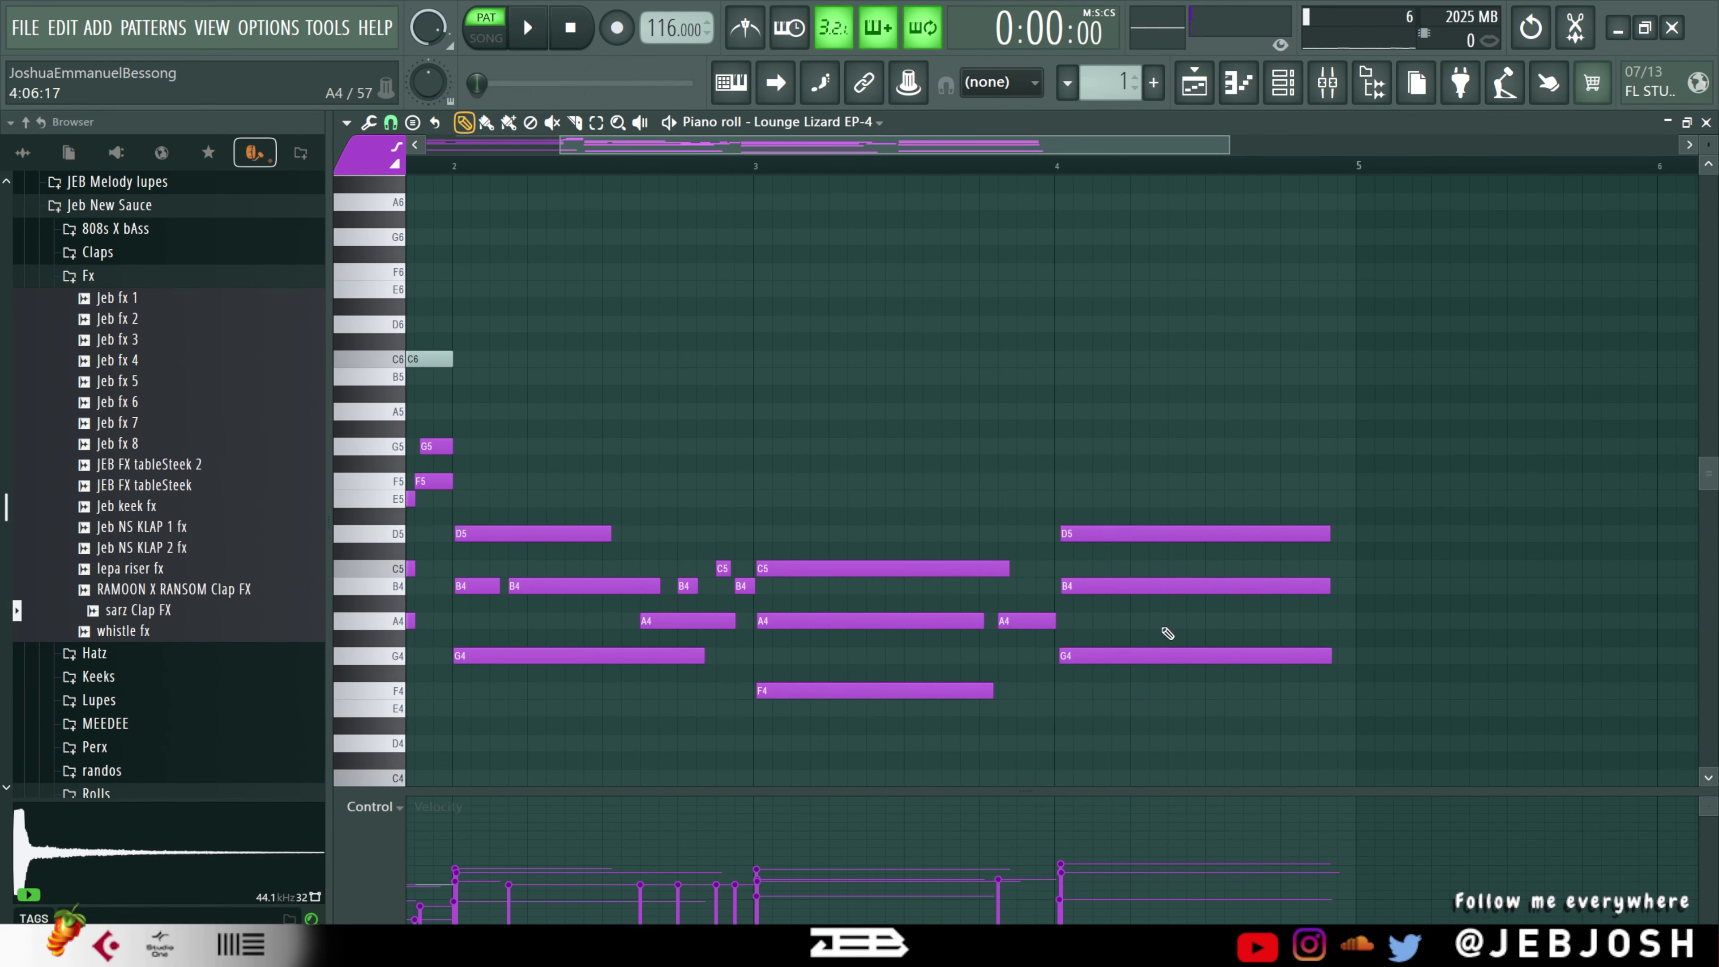
- Shorten bar 4's long G4 and place a second G4 after it, running to the bar's end
drag(1330, 656, 1130, 672)
drag(1248, 655, 1316, 656)
key(space)
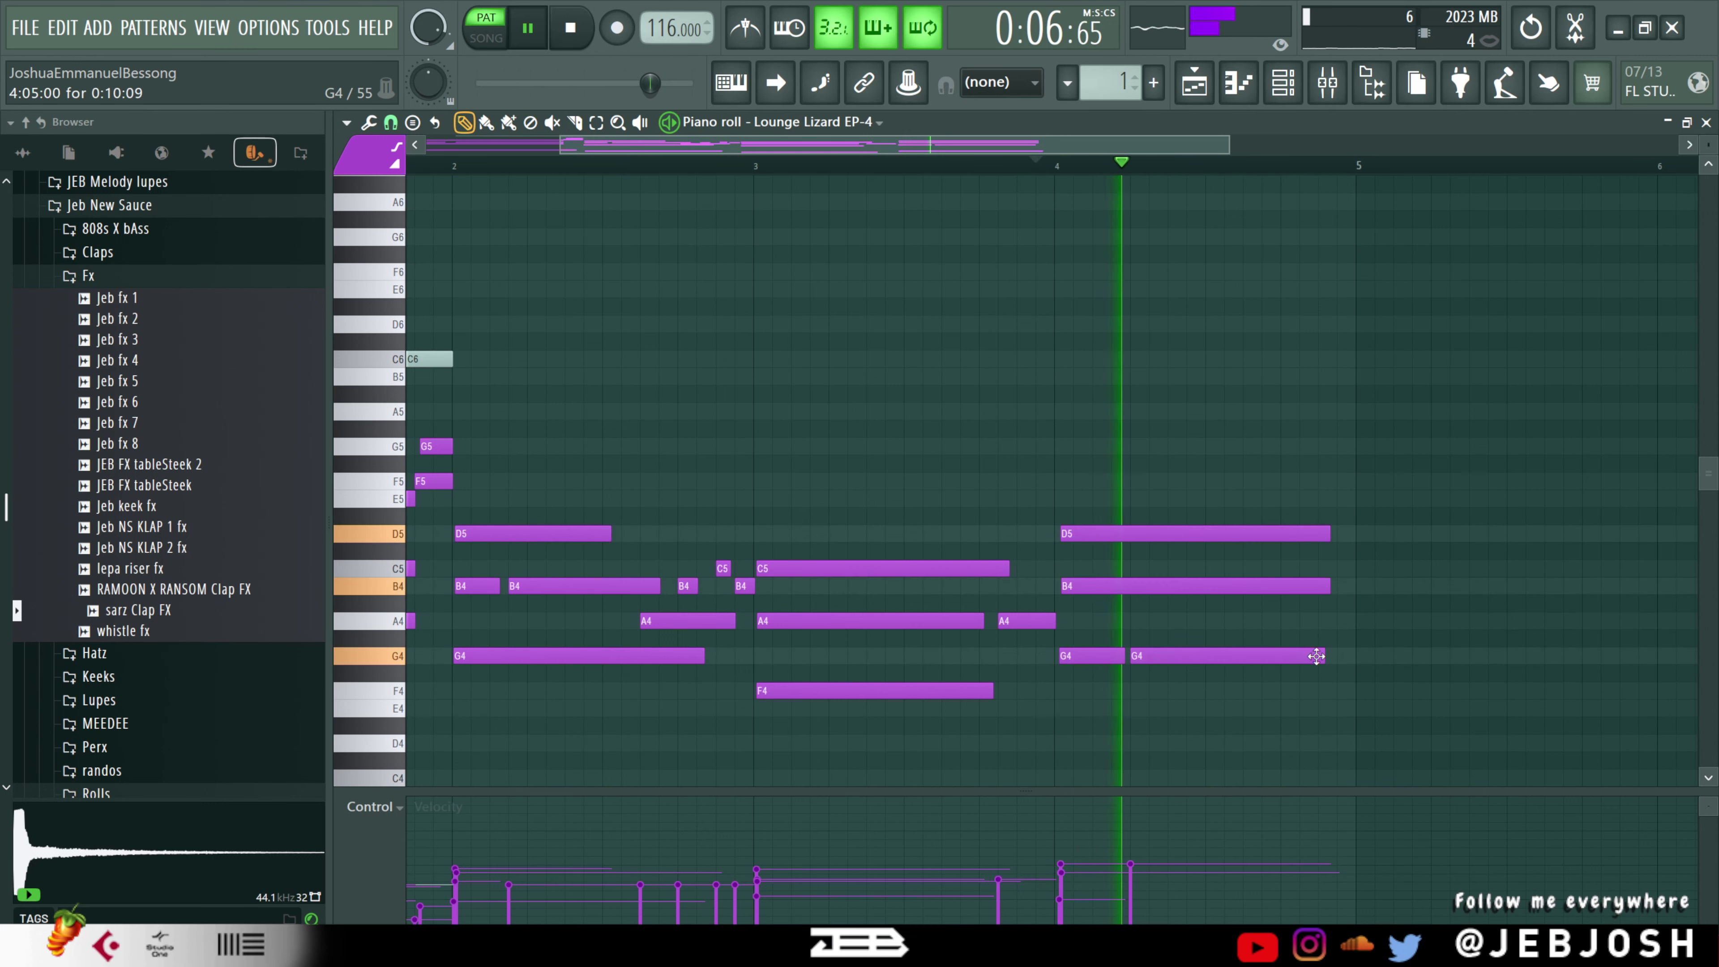
drag(1214, 657, 1195, 658)
key(space)
click(1101, 656)
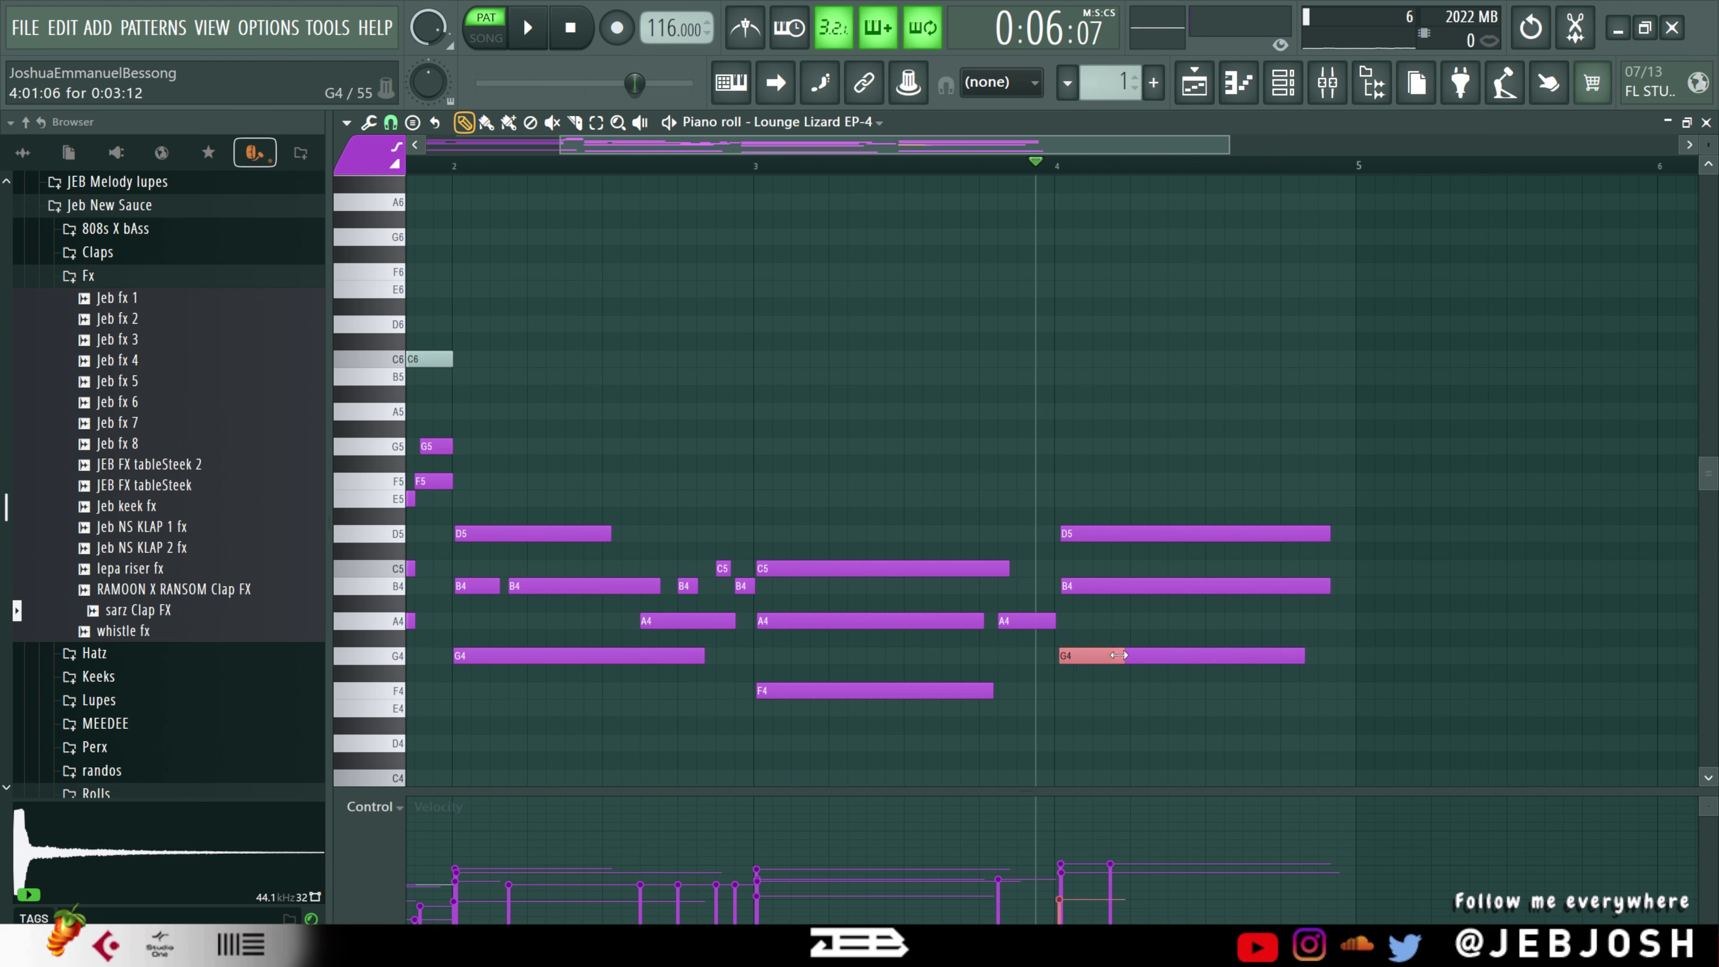
key(space)
click(1184, 656)
key(ctrl+z)
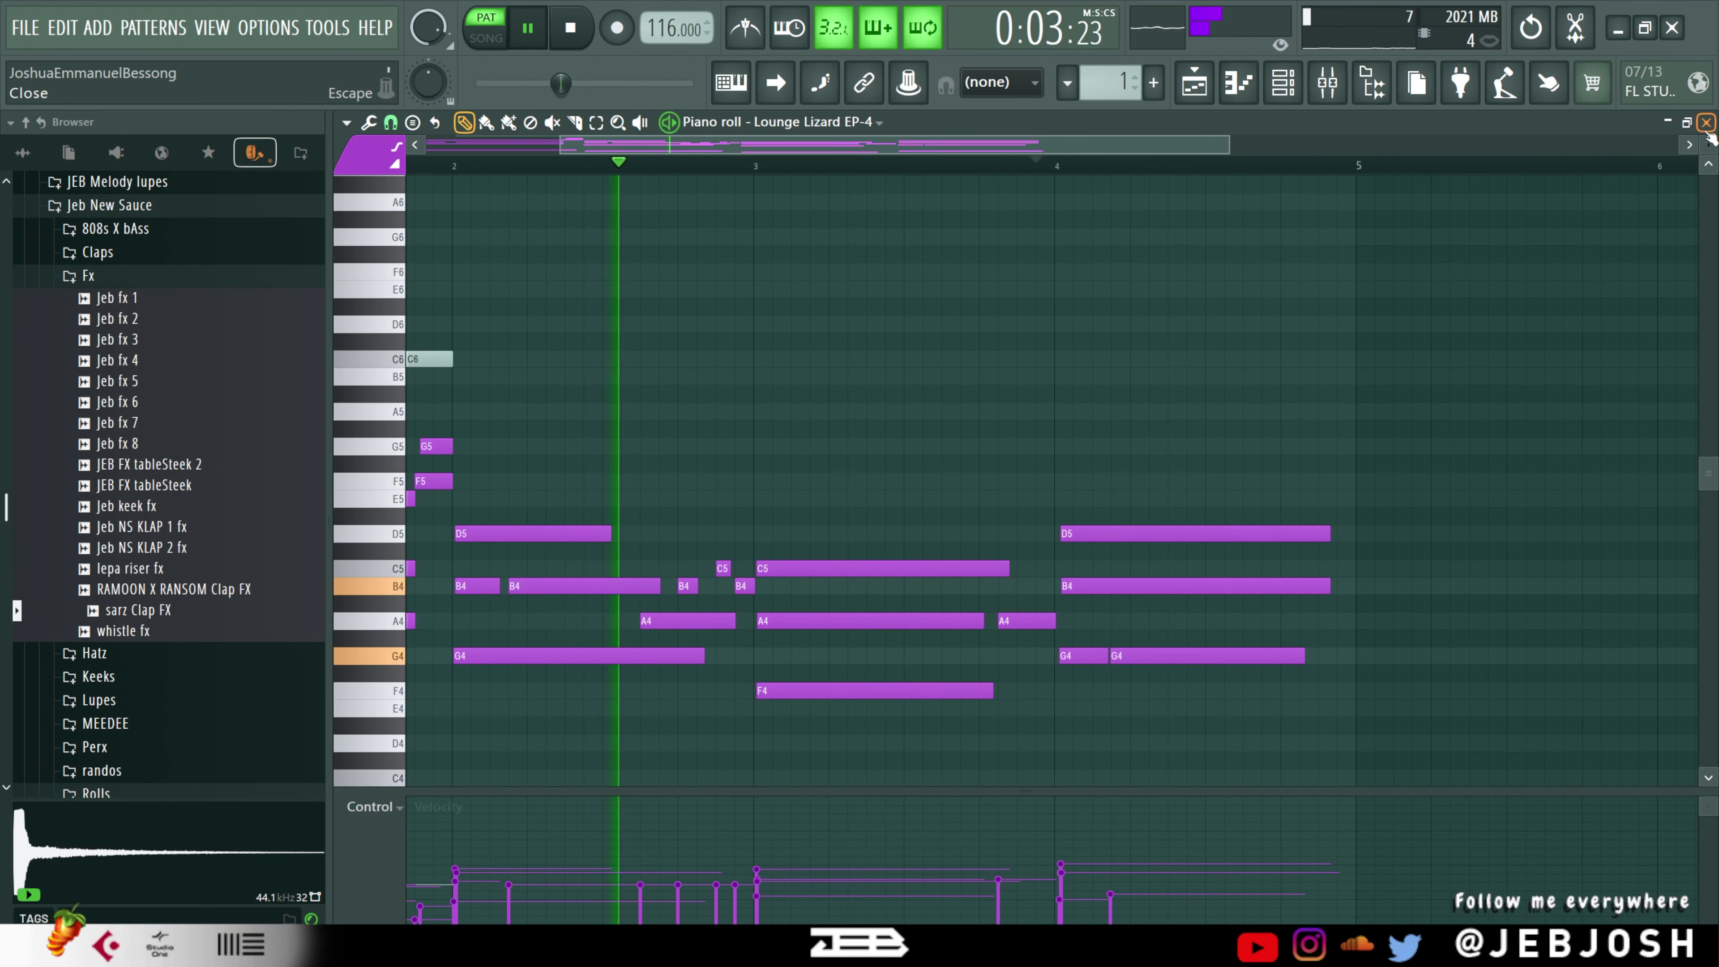
- Close the chord piano roll, stop playback and switch to pattern 2
click(1195, 82)
key(space)
key(Escape)
scroll(1095, 72, up, 1)
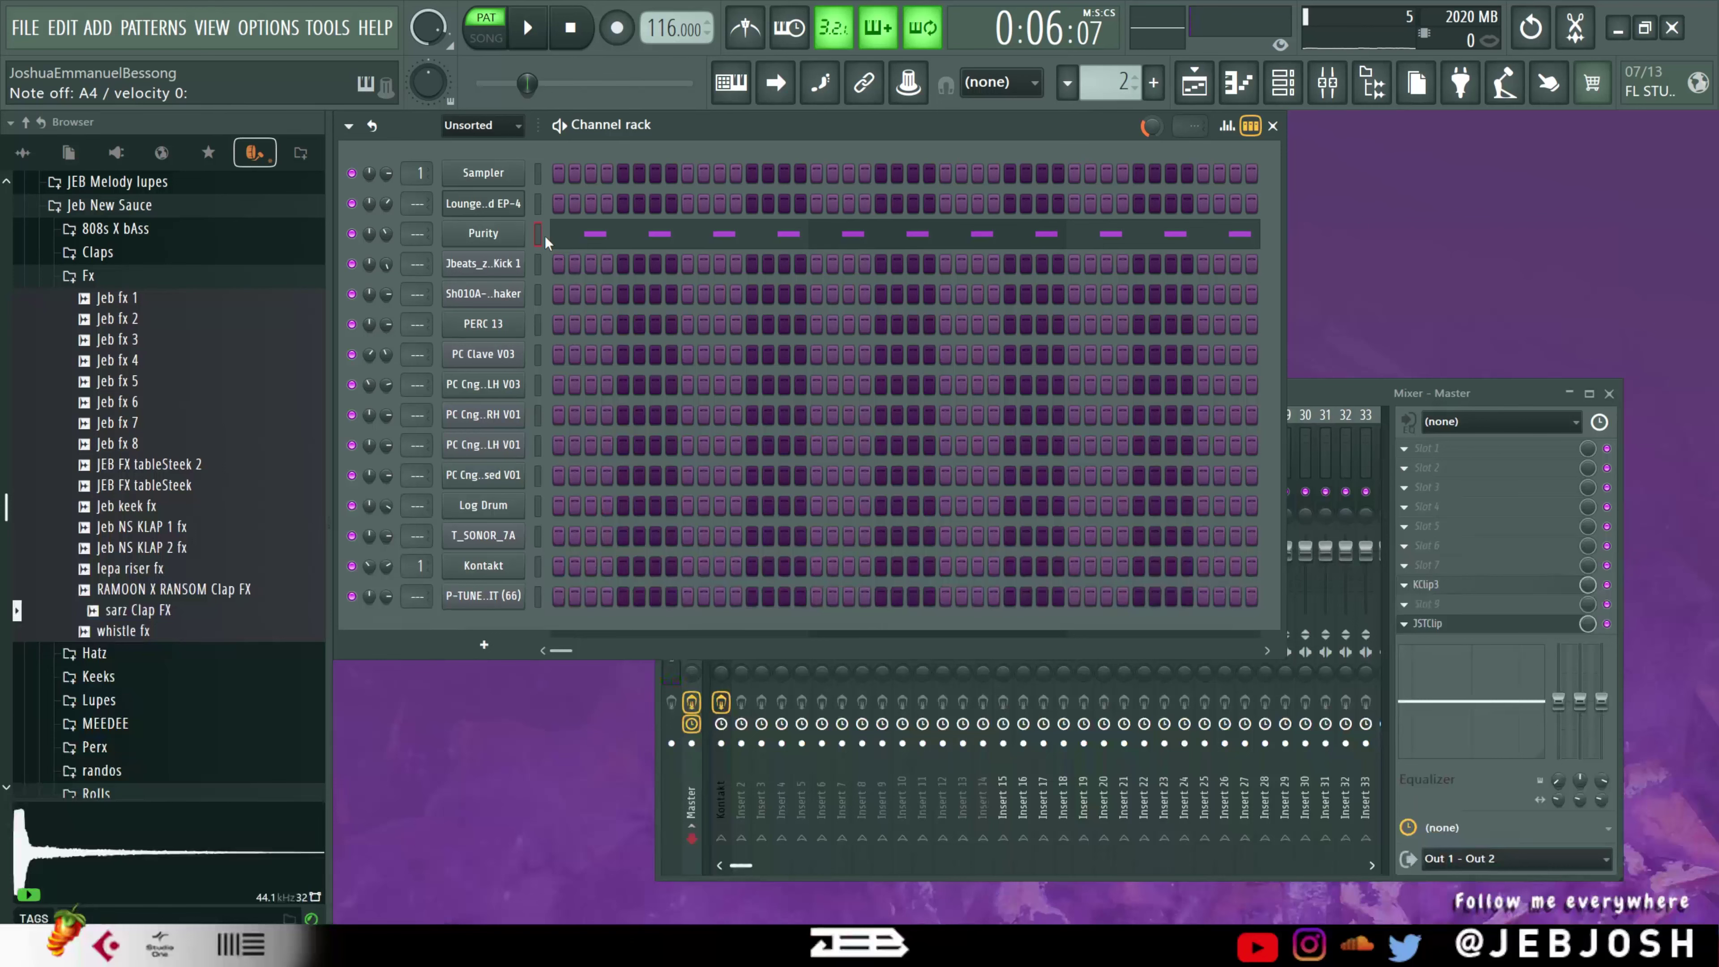
- Inspect the Purity instrument's settings and its repeating pad notes, then close both
click(522, 233)
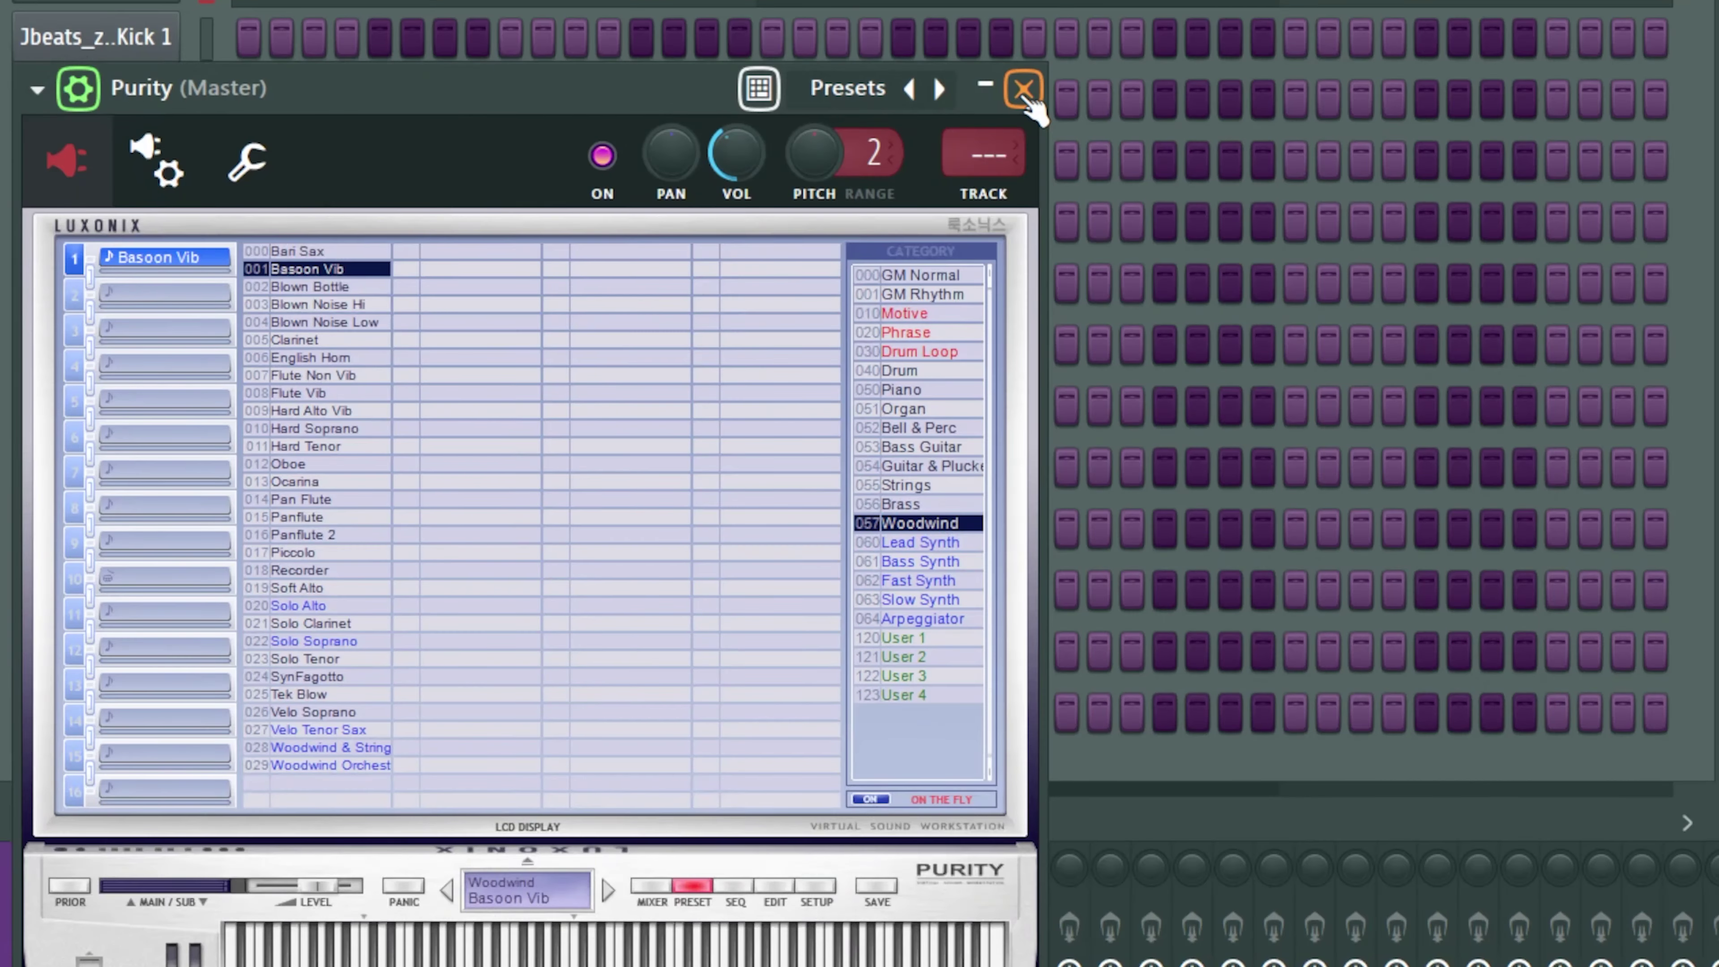
click(1024, 90)
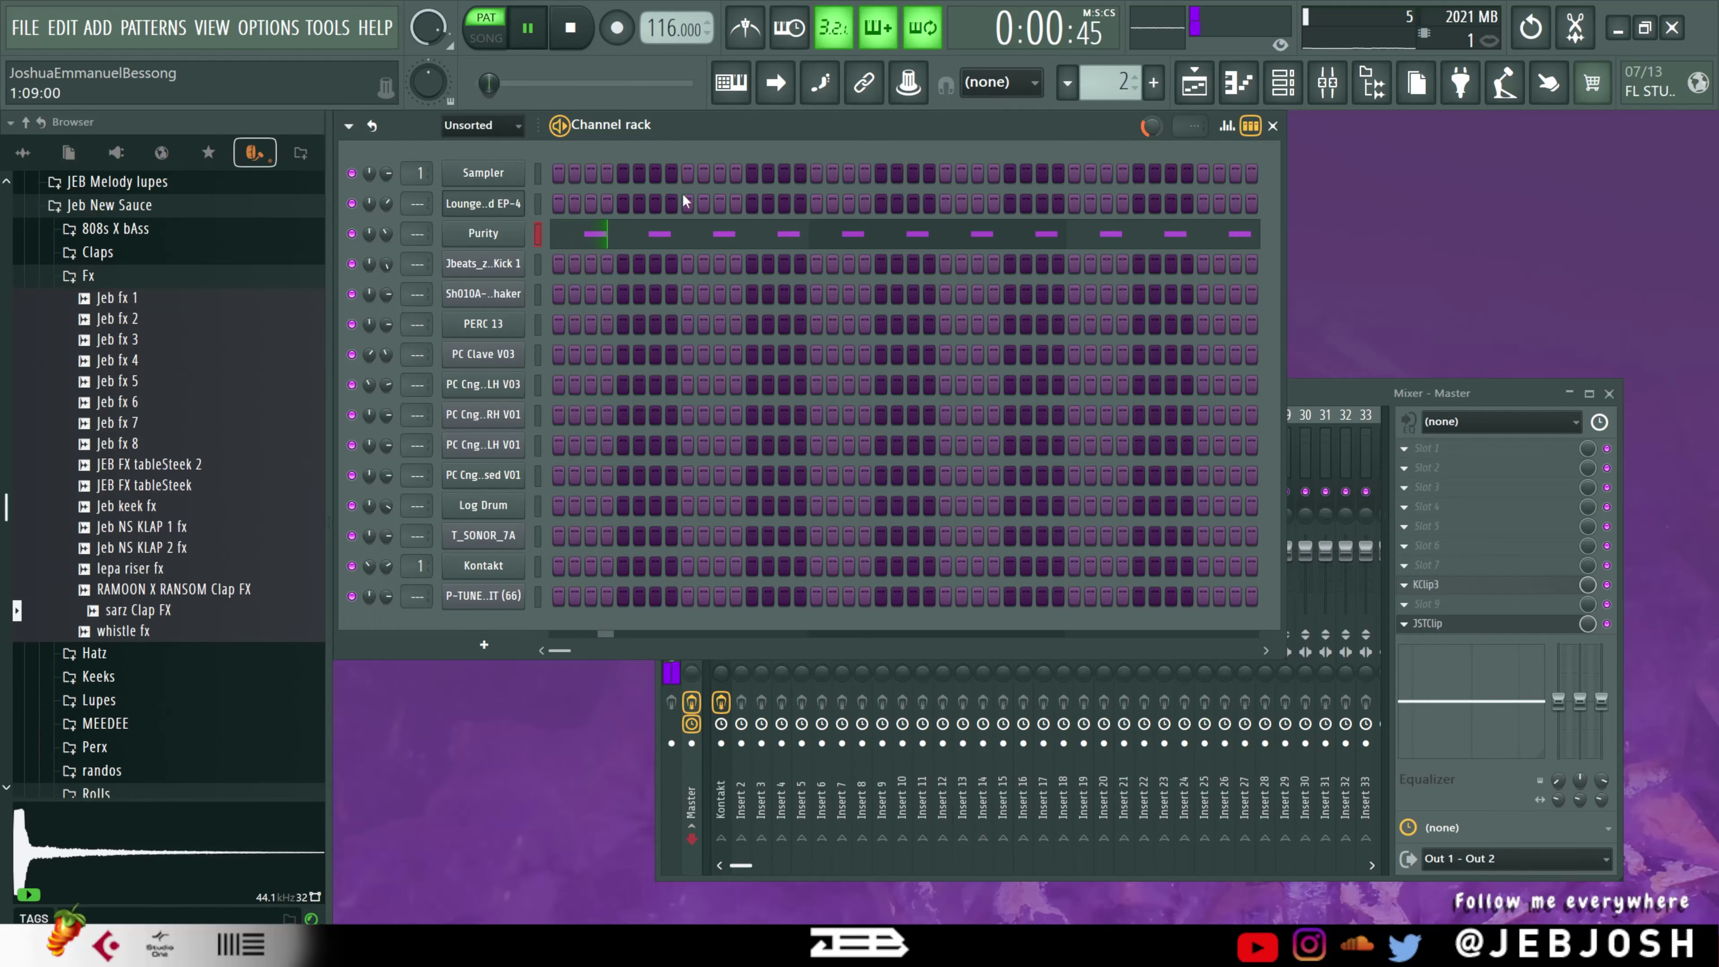
click(684, 203)
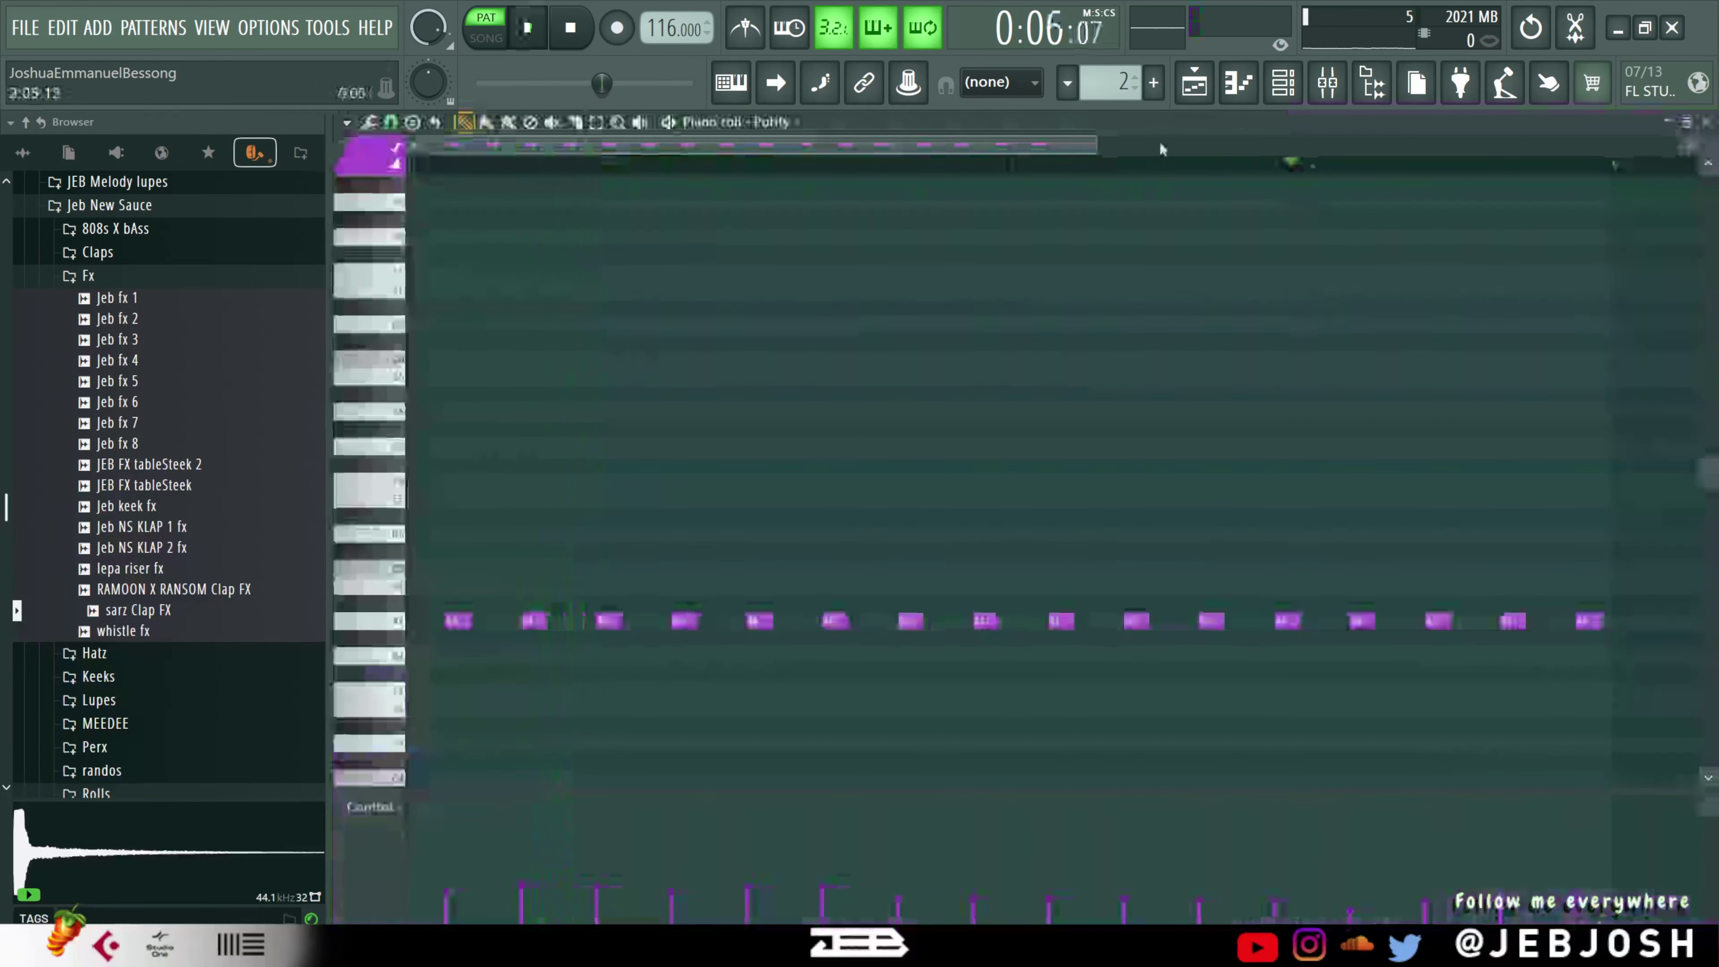
click(1706, 124)
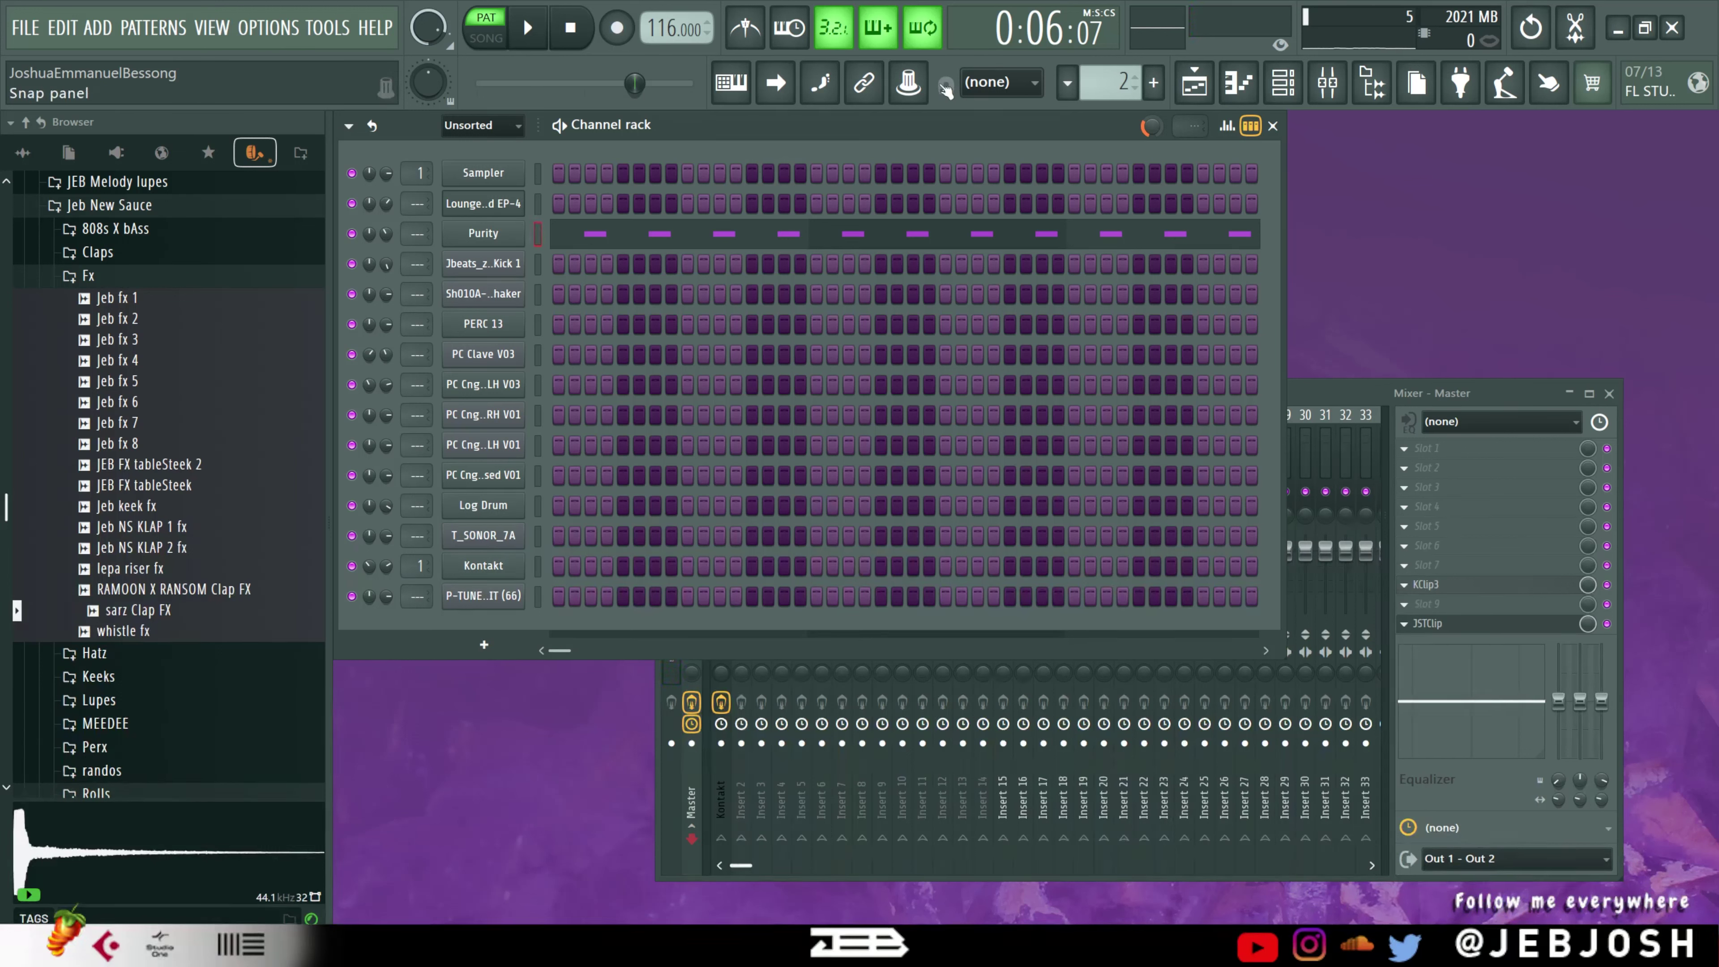
- Play pattern 3 and audition the PERC 13 channel in solo
scroll(1105, 88, up, 1)
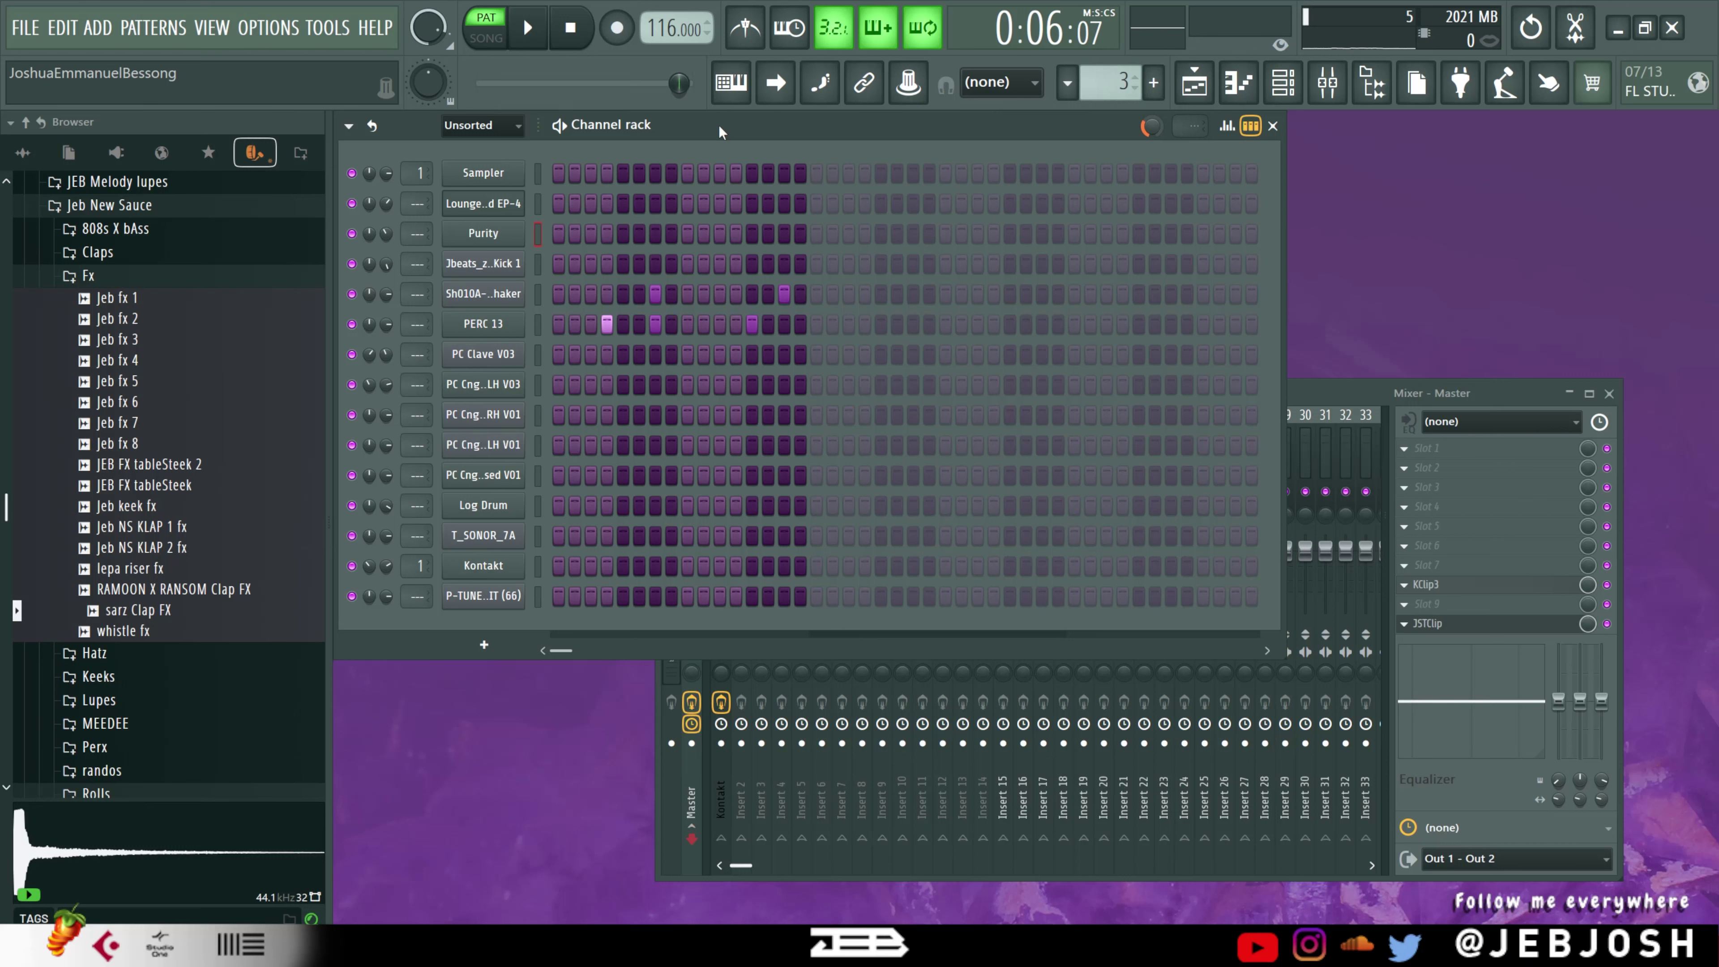
key(space)
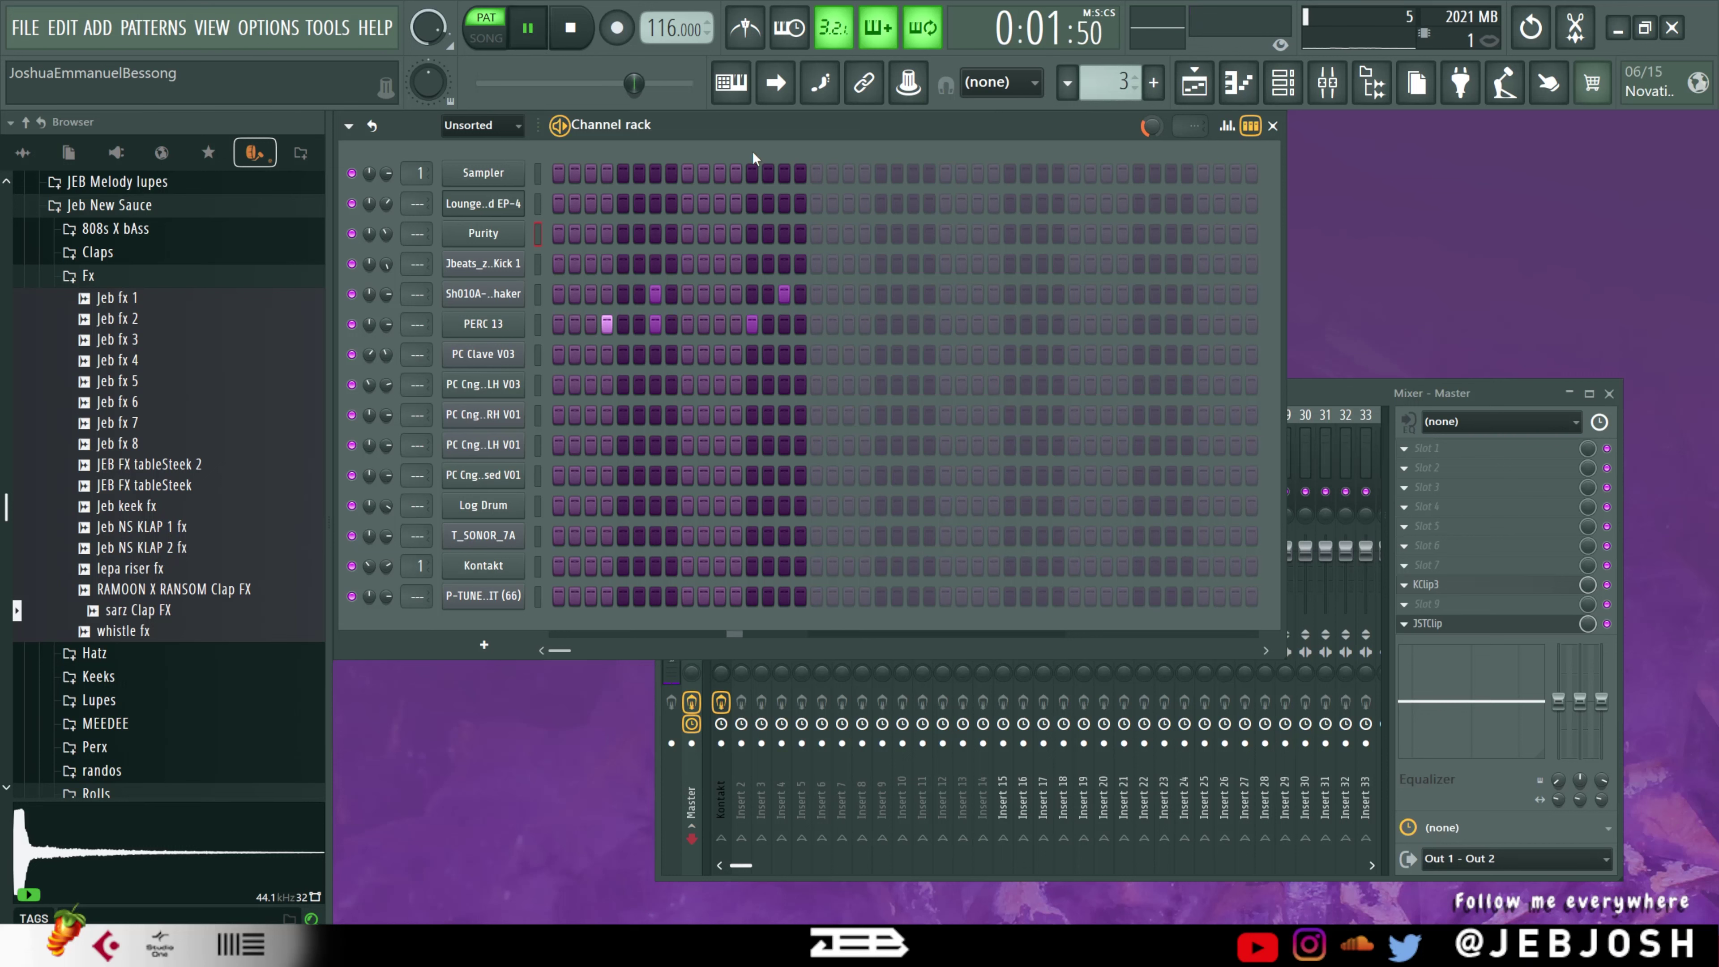
key(space)
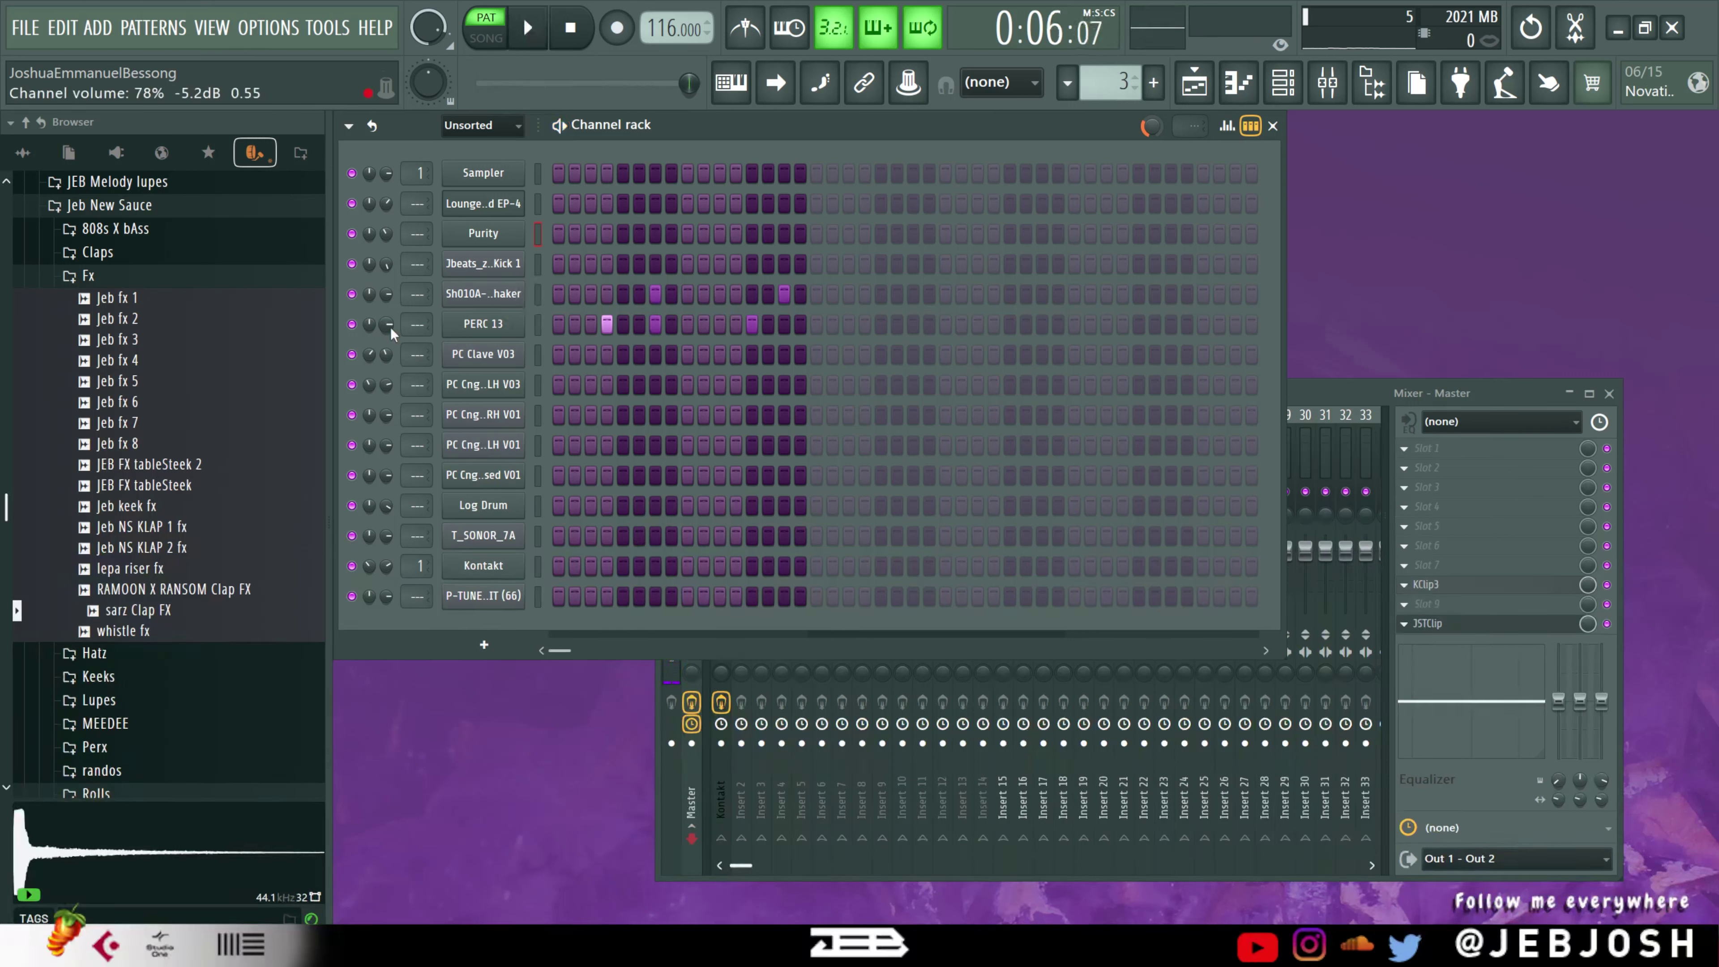
ctrl+click(352, 324)
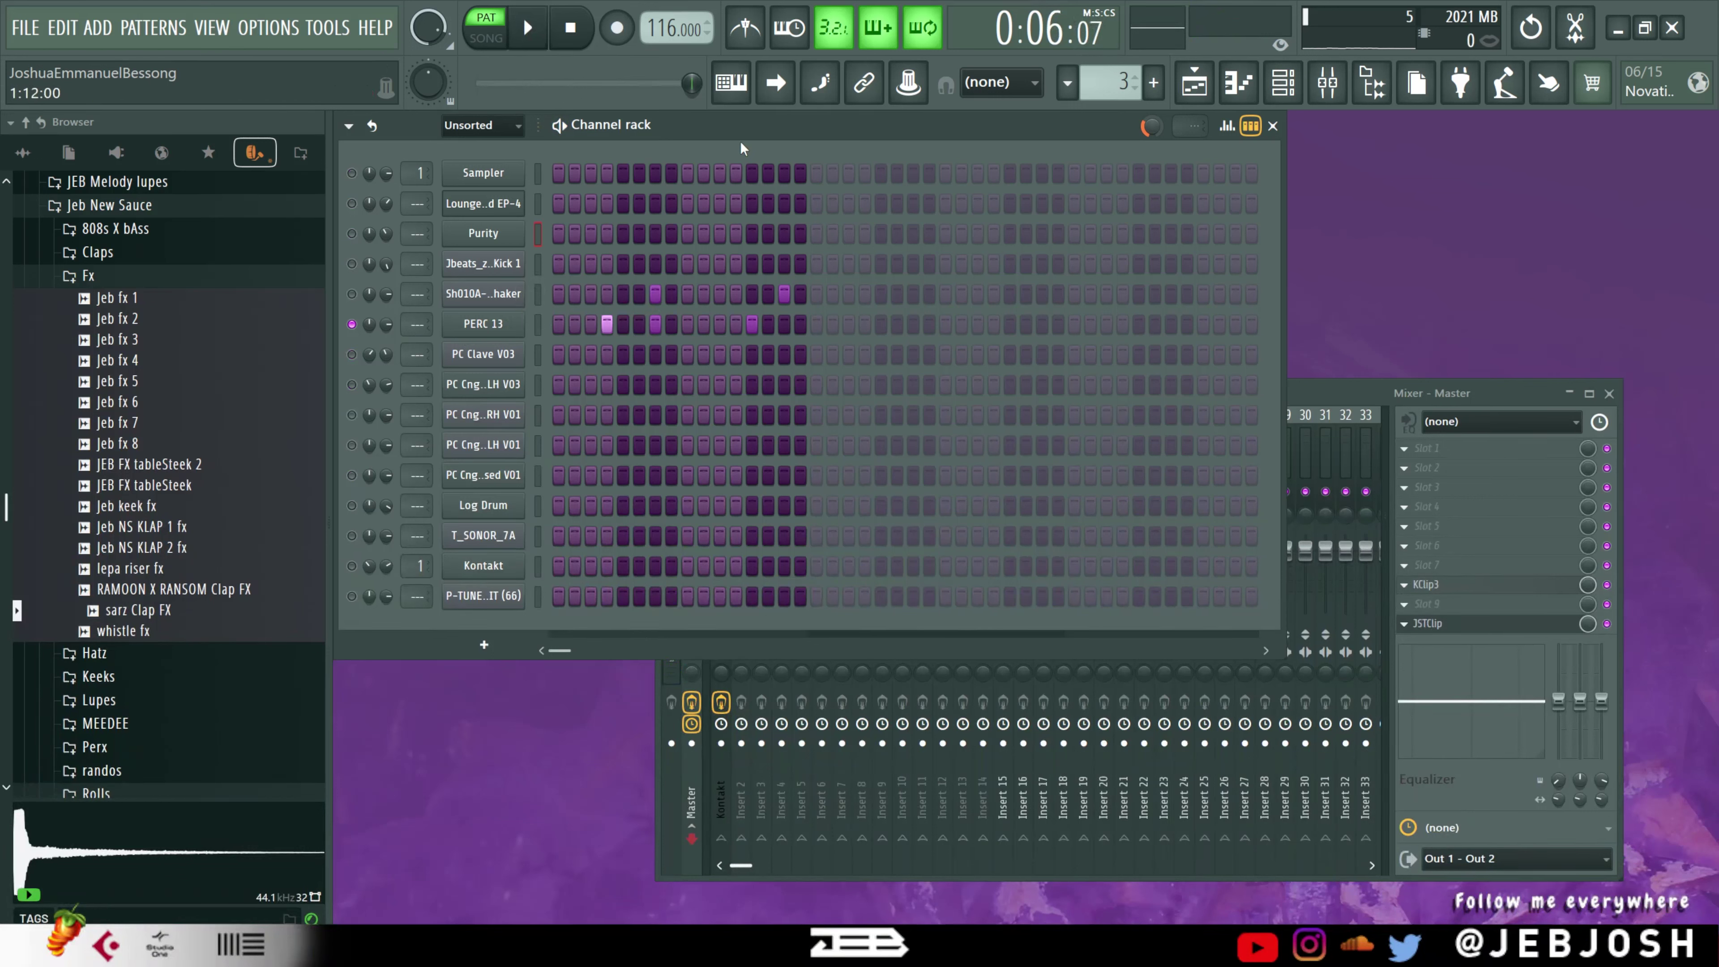
key(space)
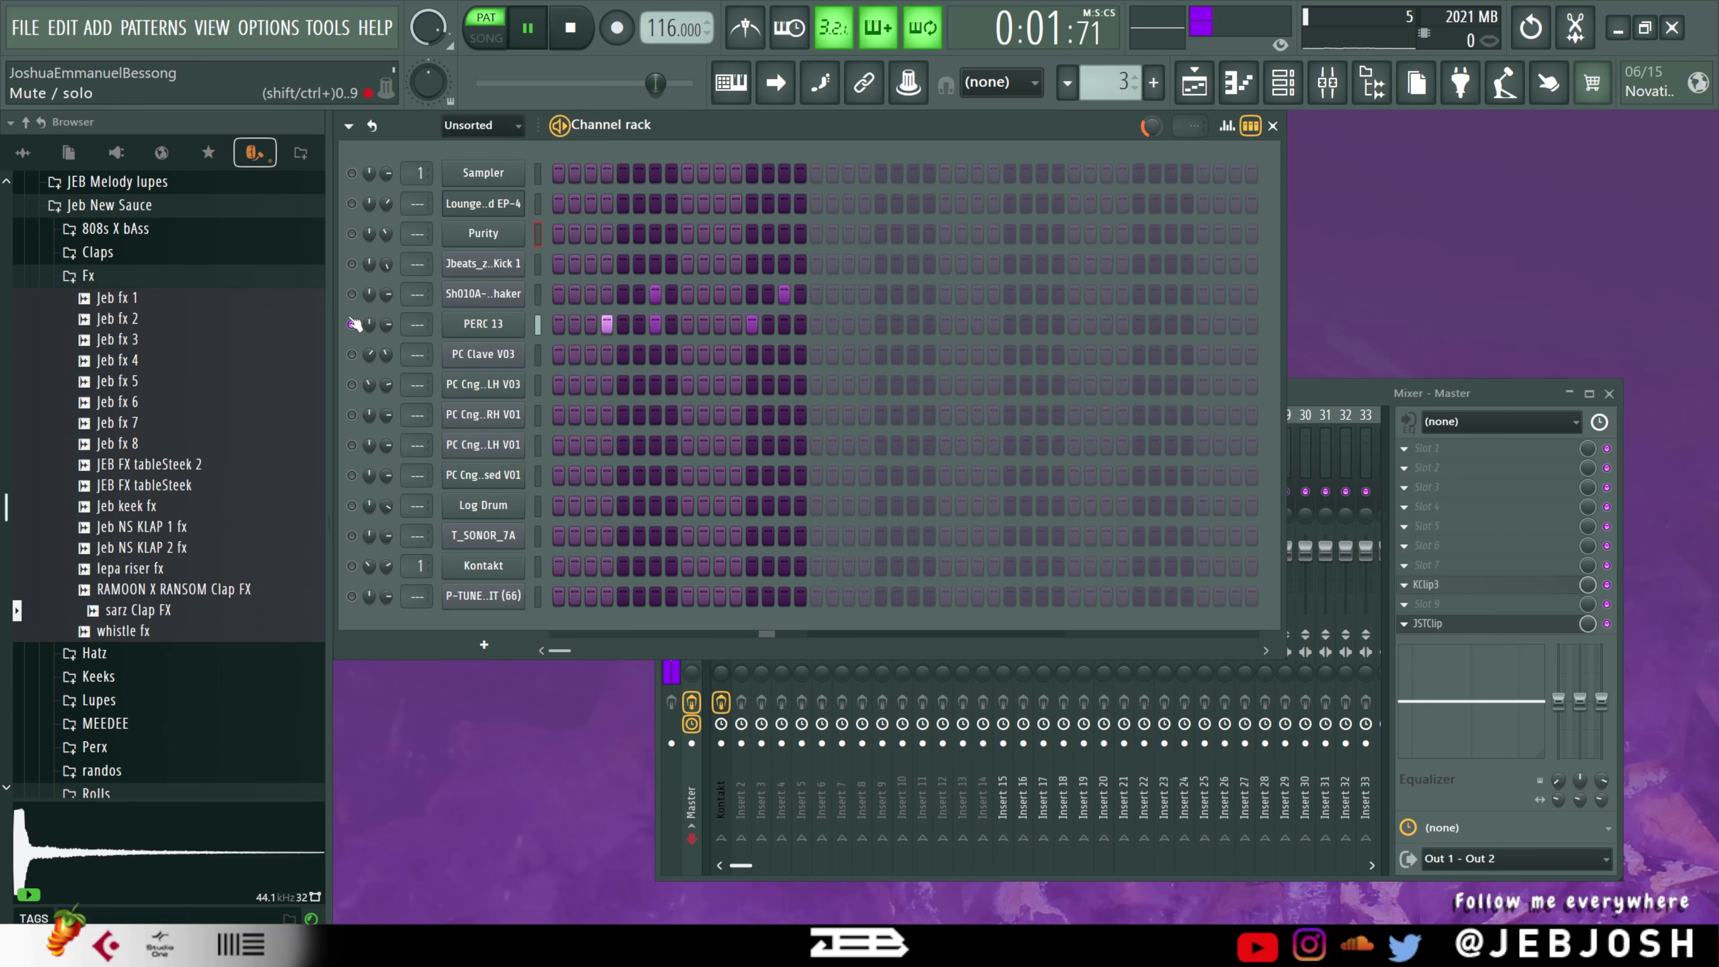
key(space)
- Add the shaker to the solo and lower its volume to 66%
click(352, 294)
key(space)
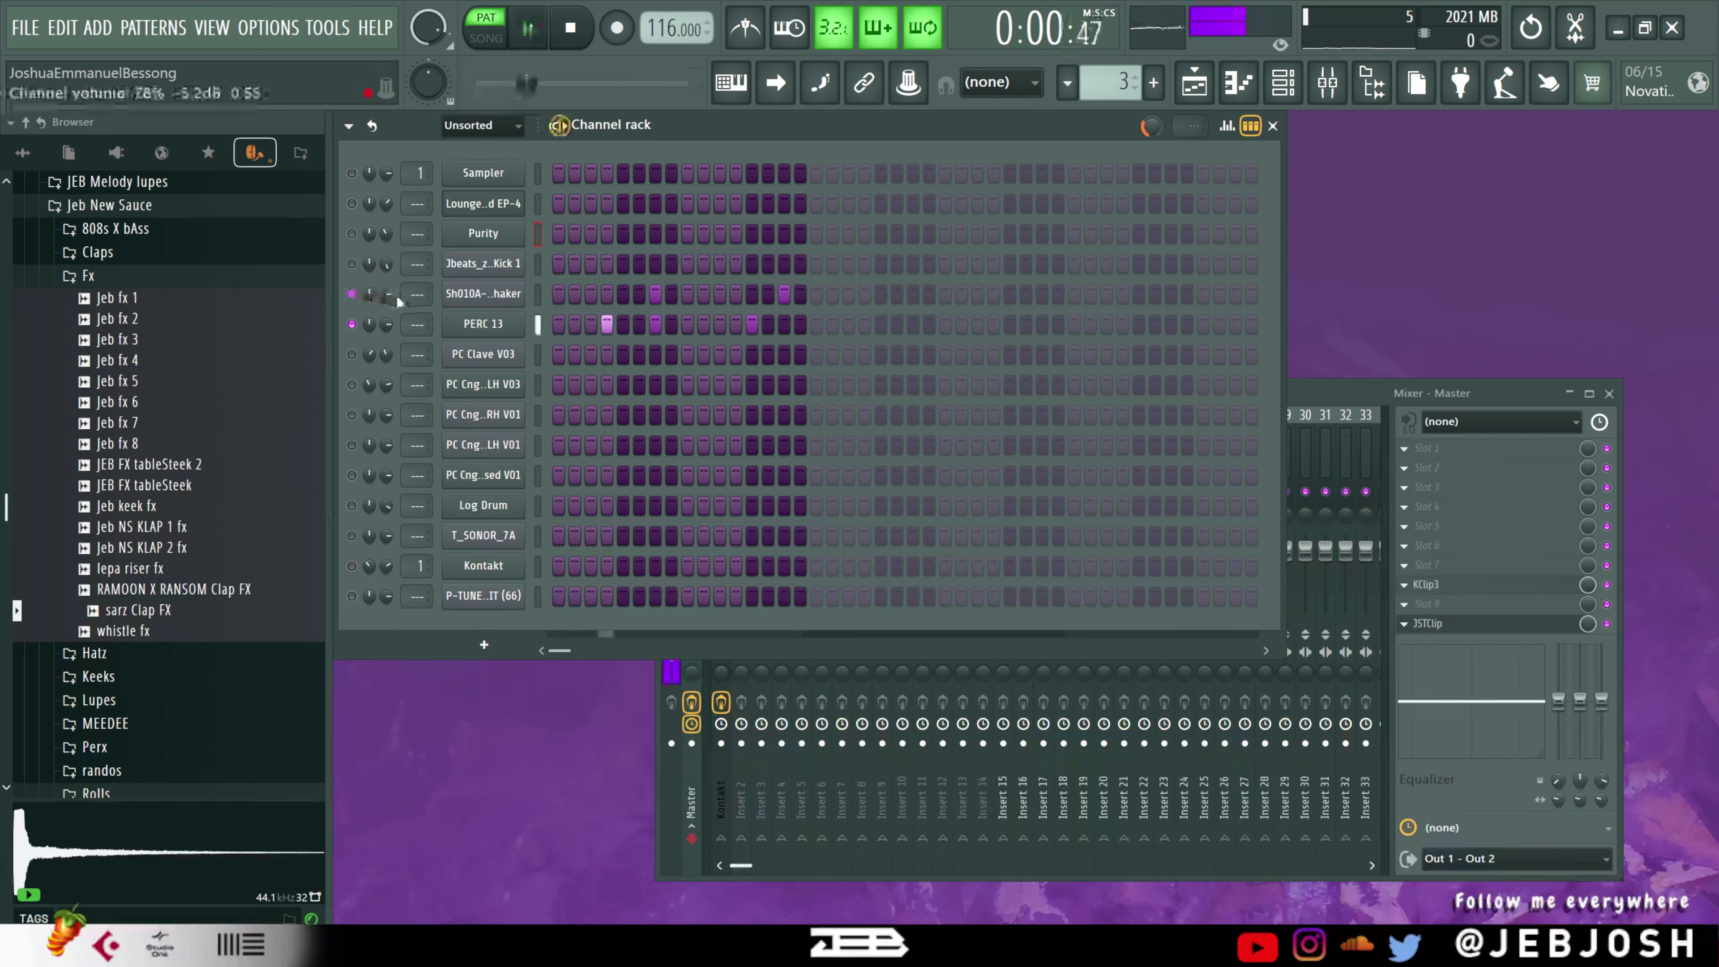
drag(386, 294, 386, 319)
key(space)
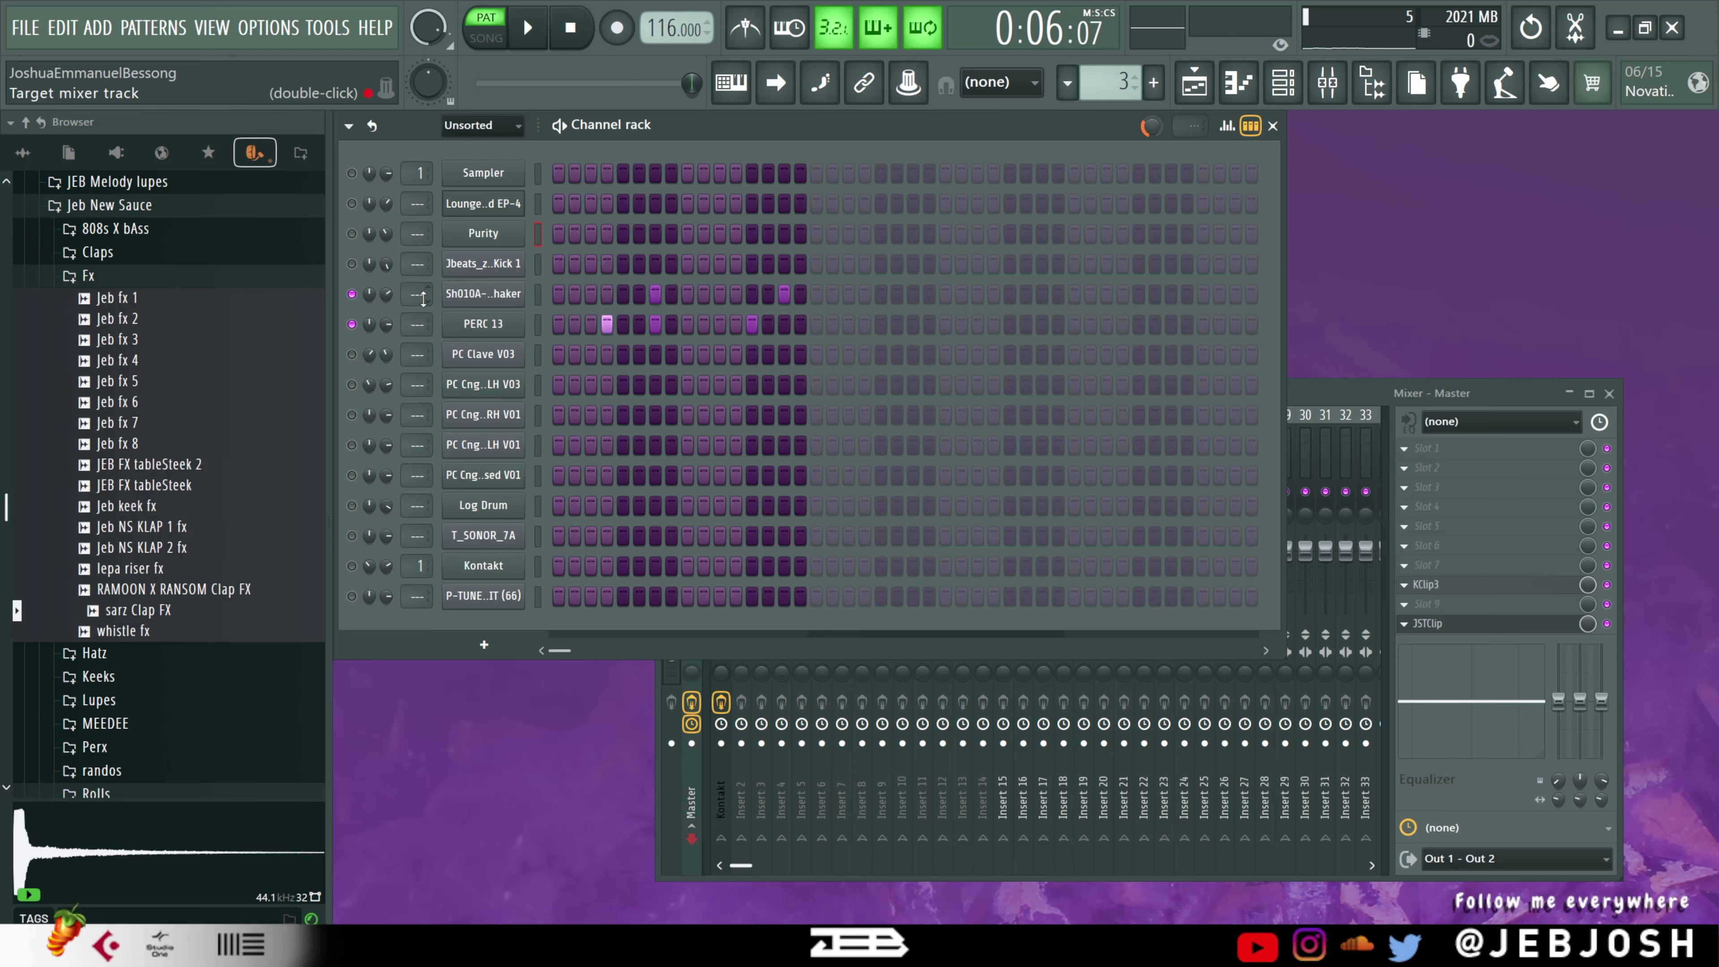
key(space)
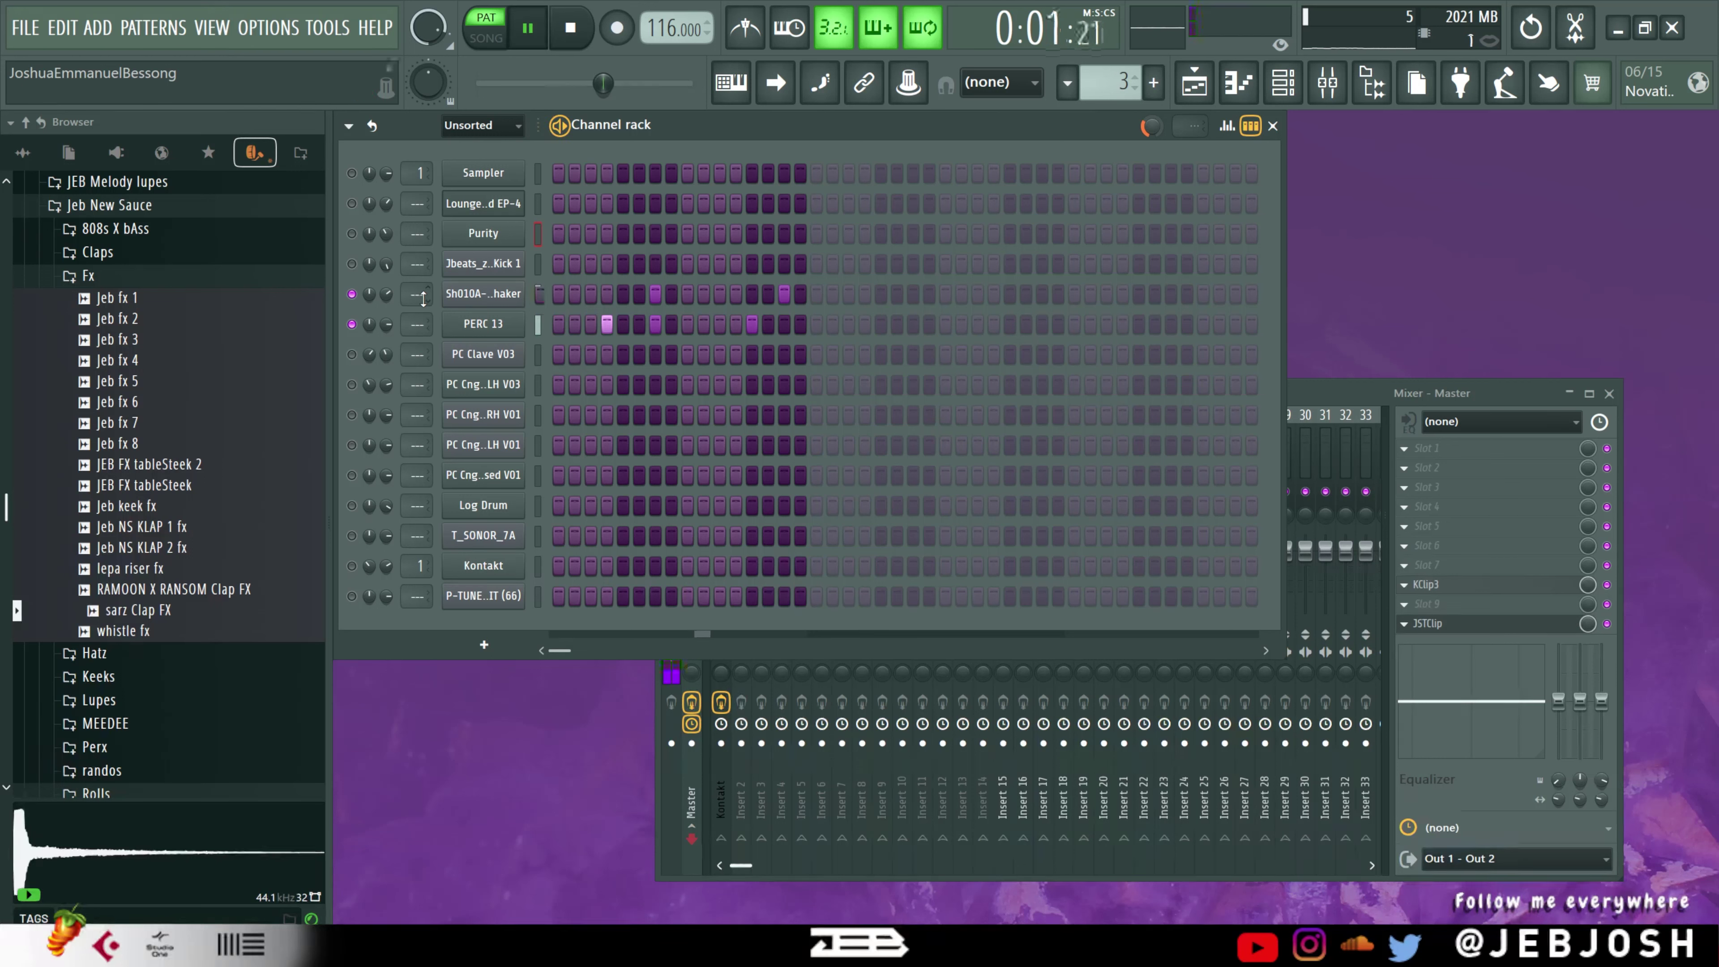
key(space)
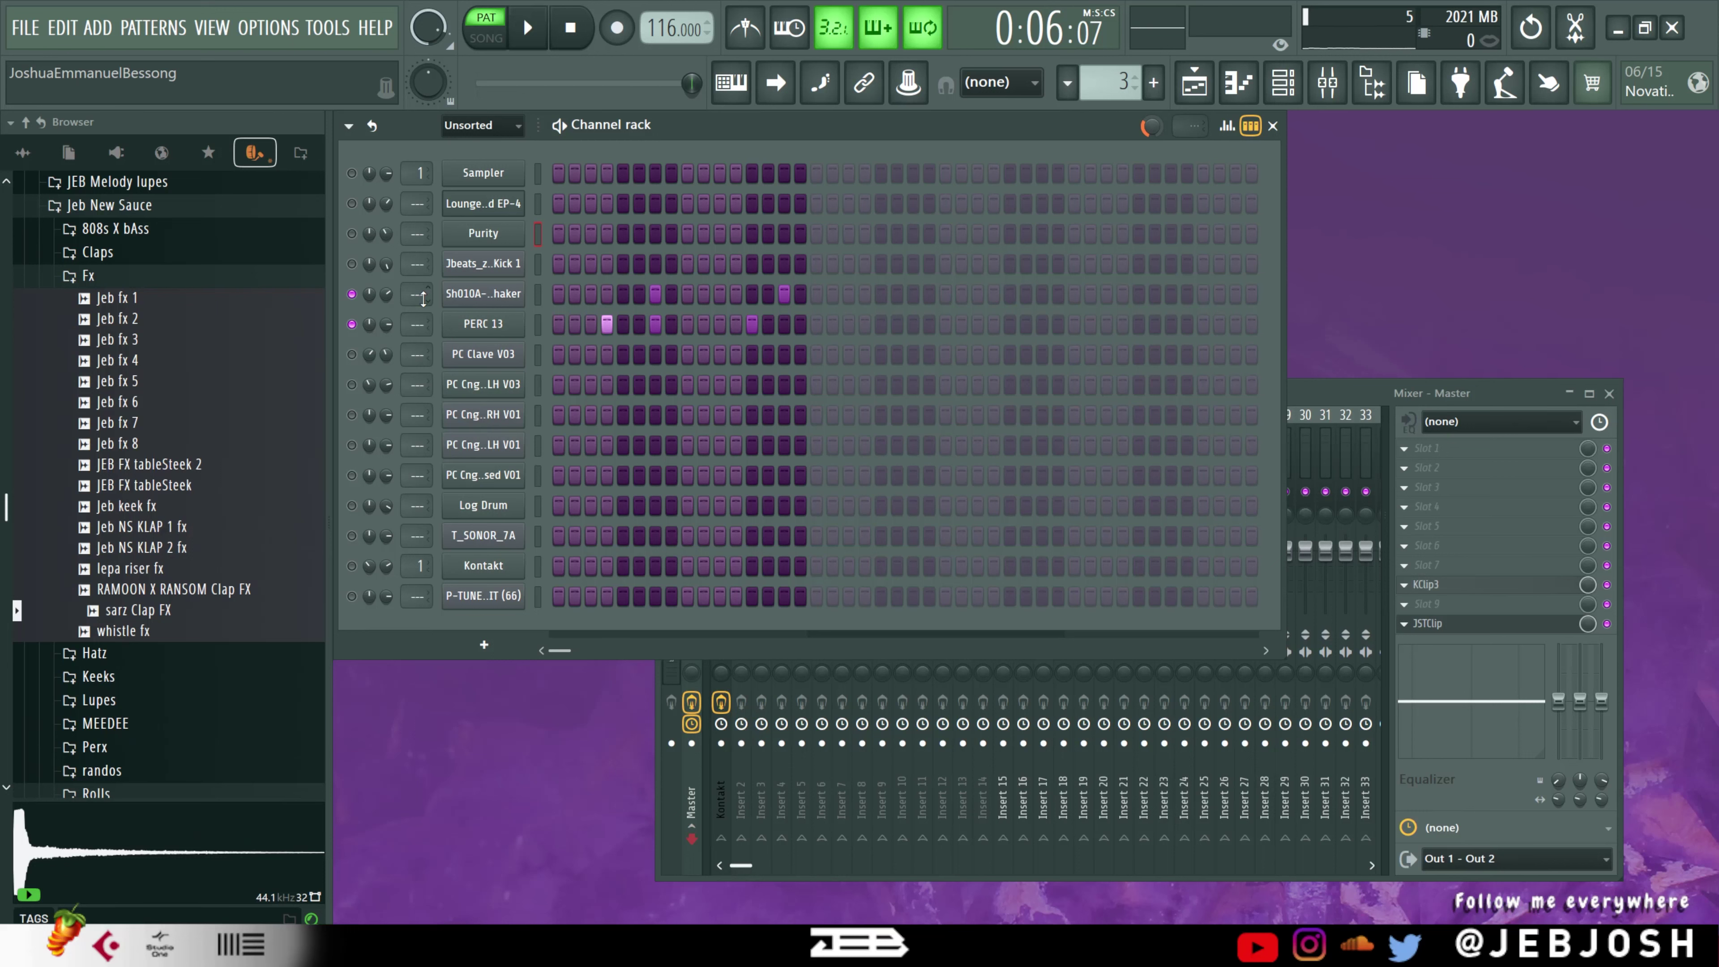
key(space)
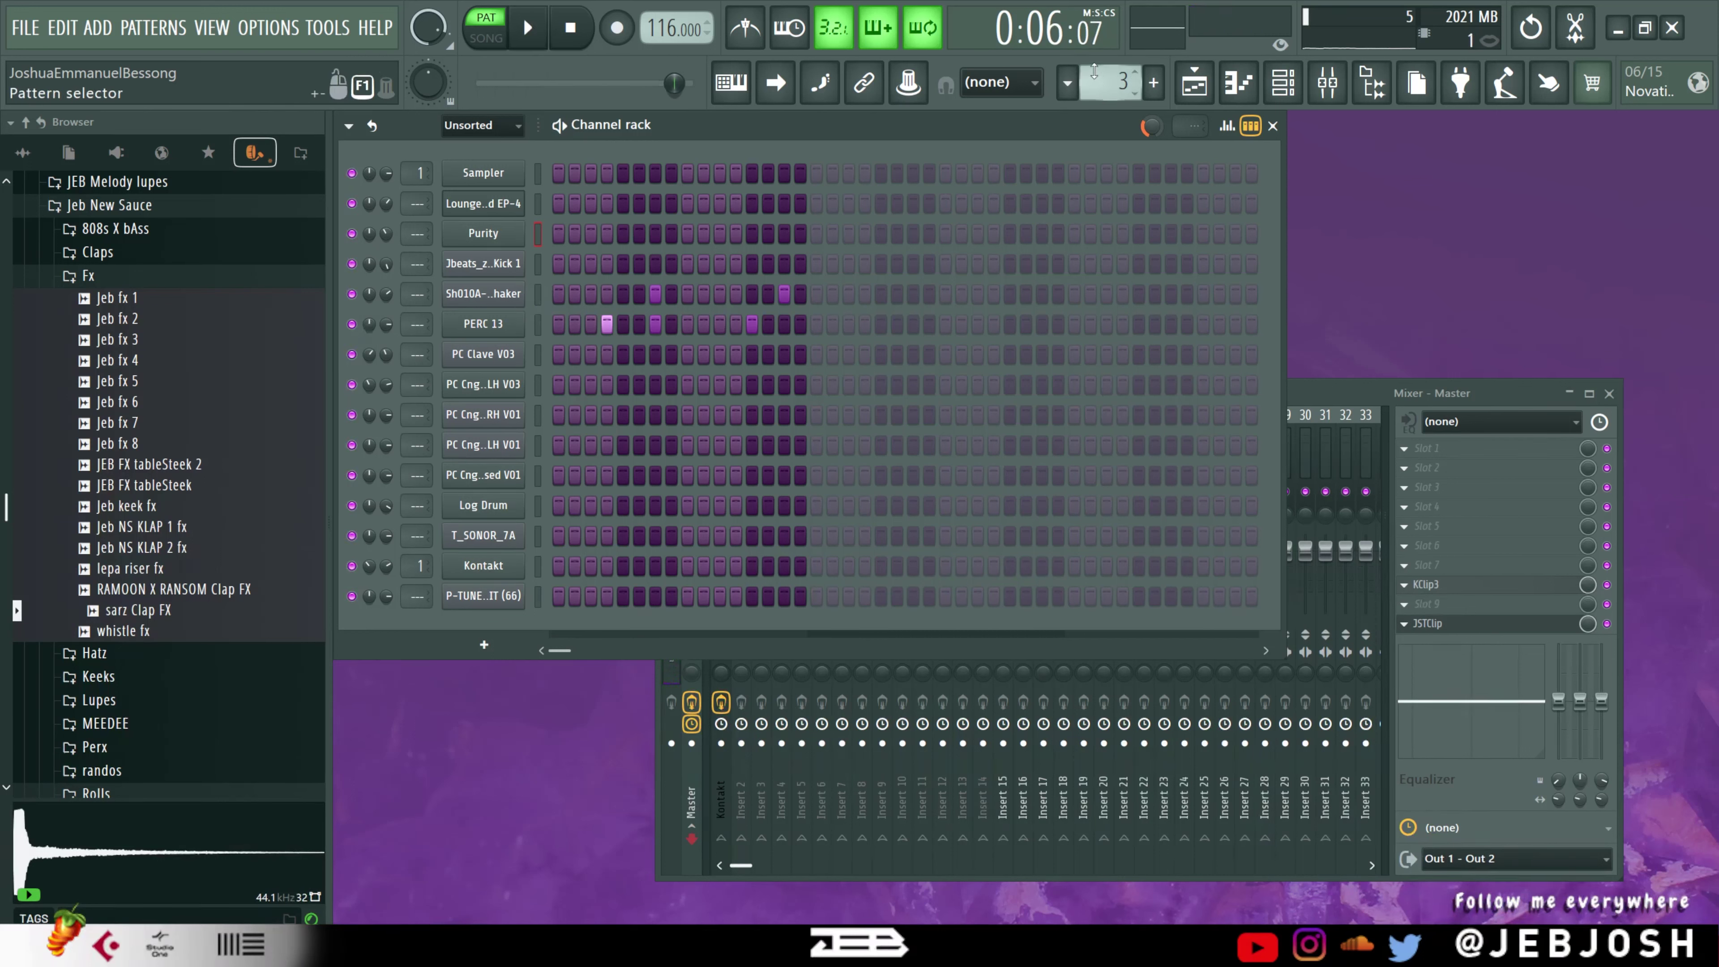
- Play pattern 4 and check the Jbeats_za Kick 1 sampler settings
scroll(1095, 72, up, 1)
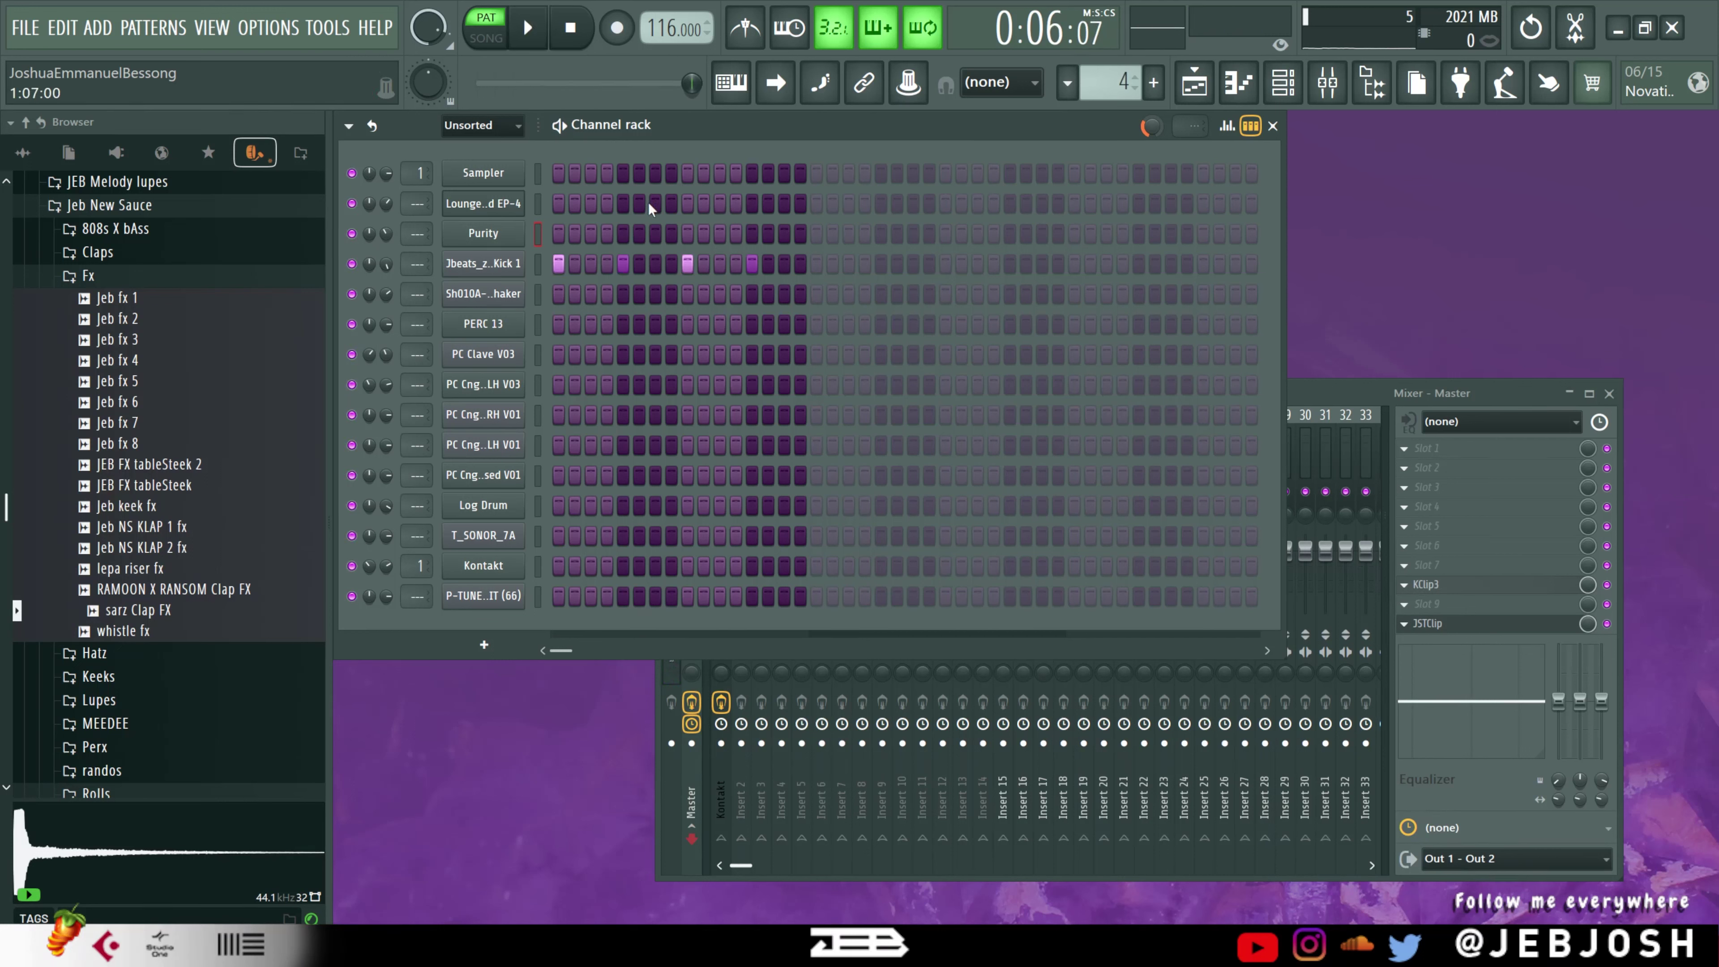
key(space)
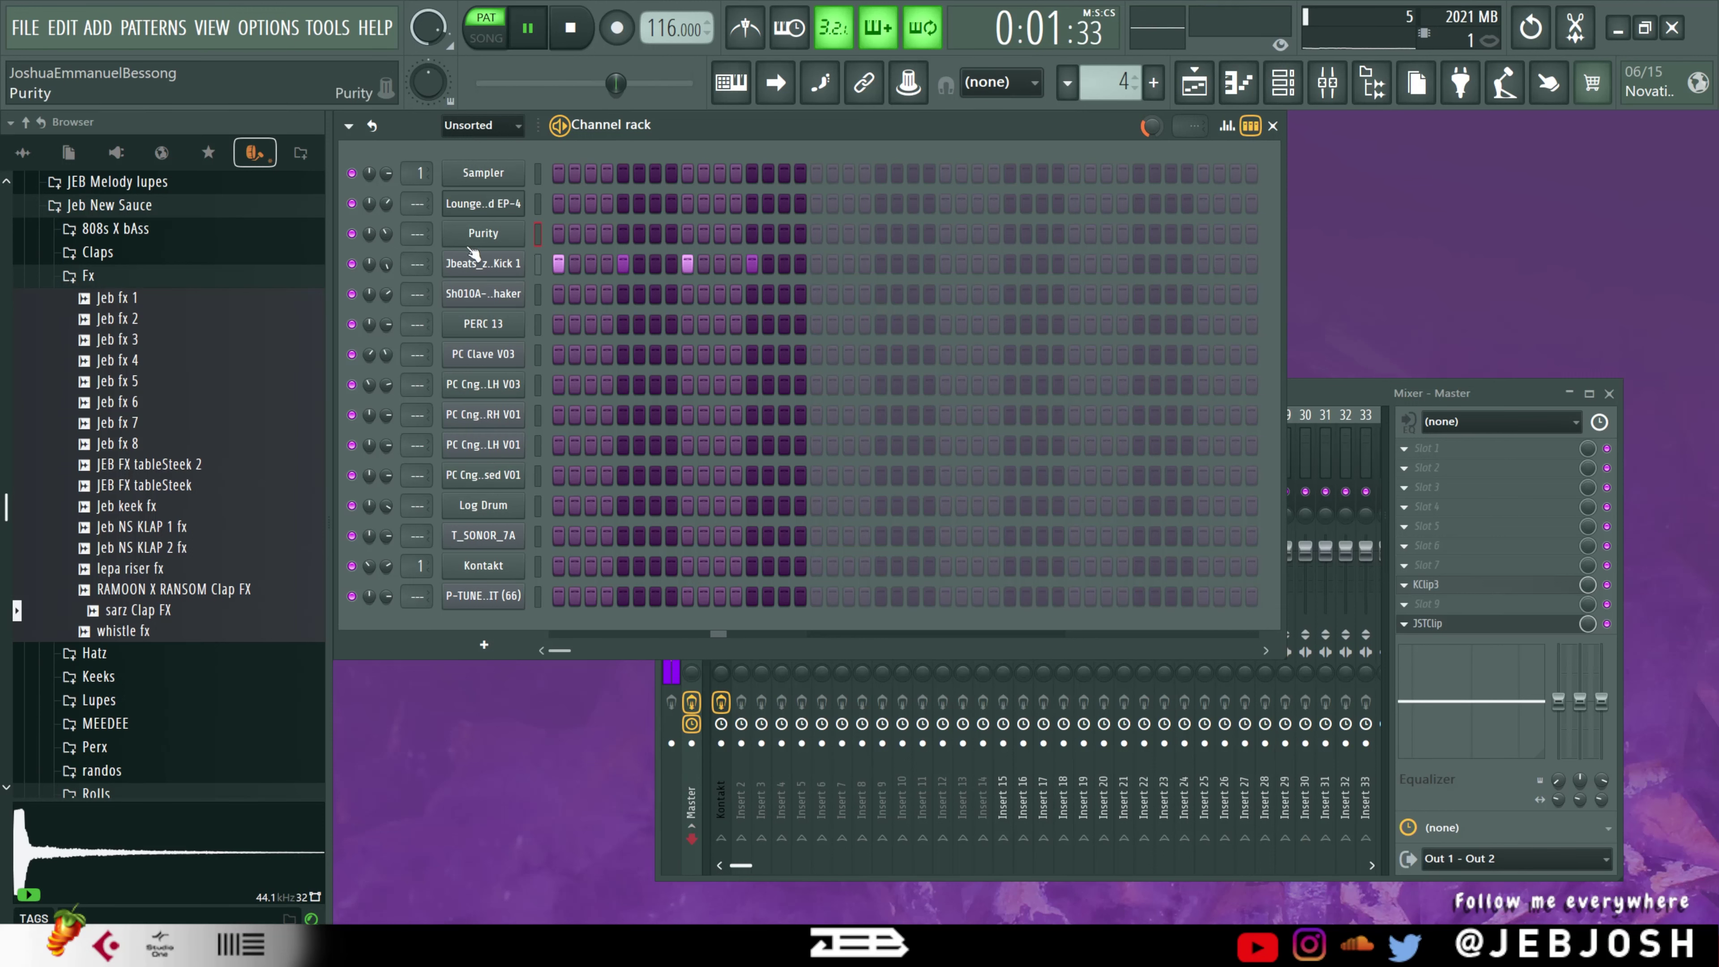
click(483, 263)
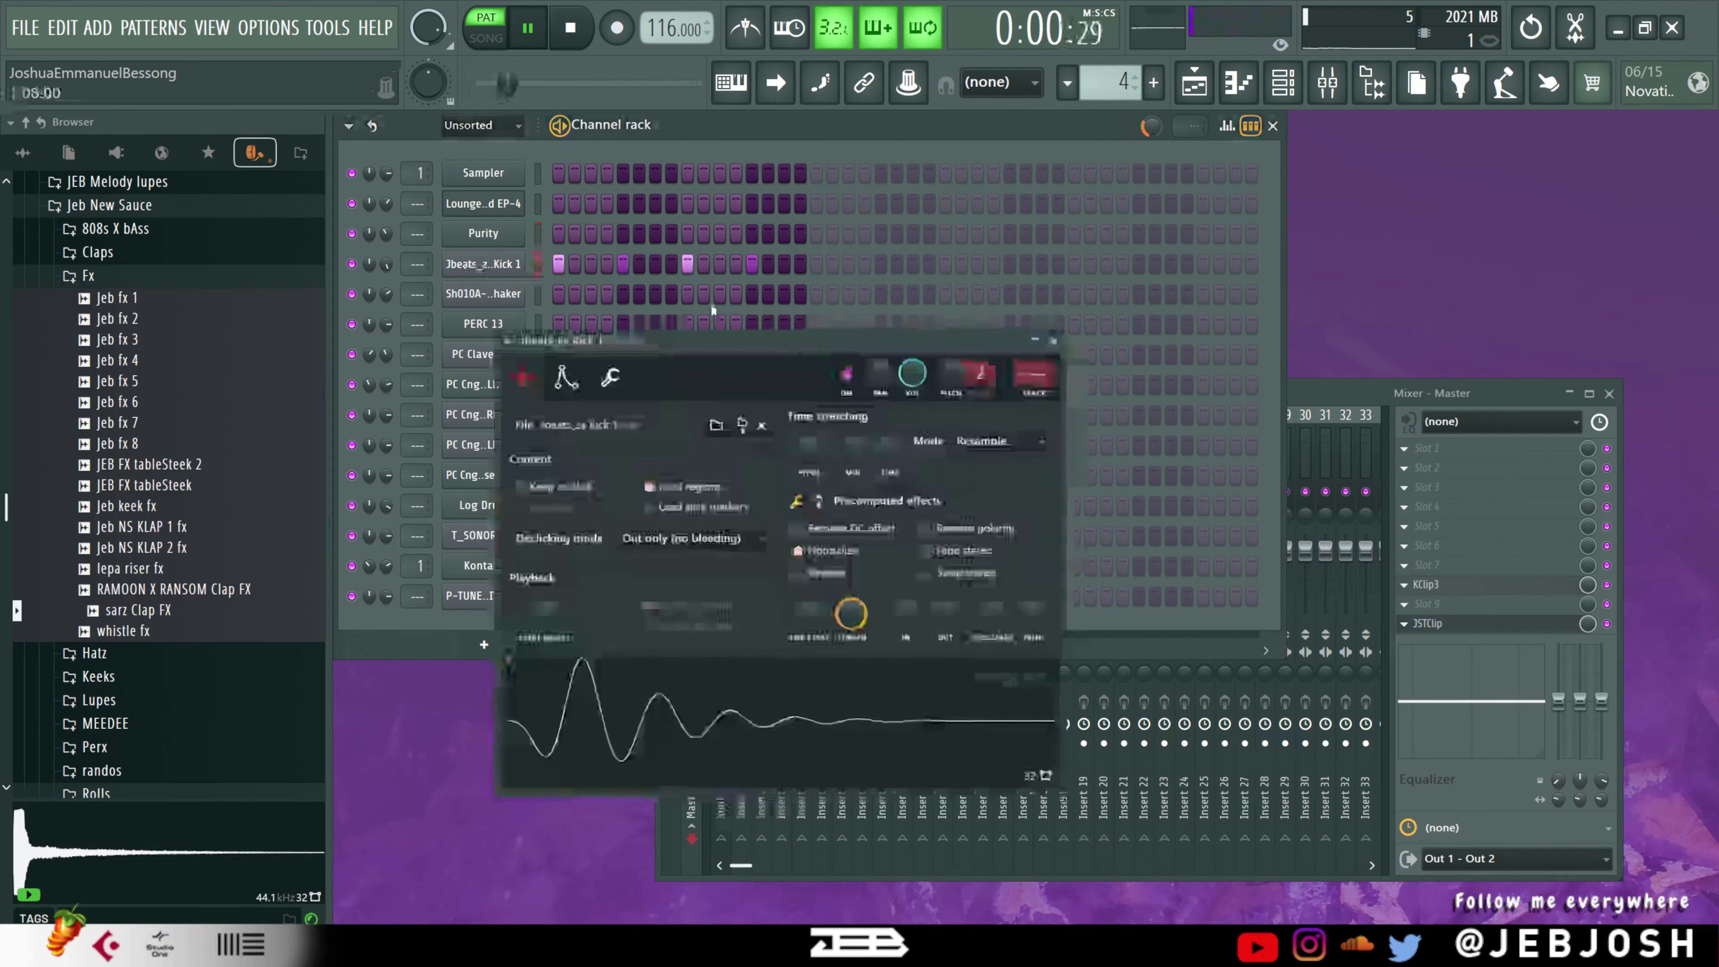
click(1053, 342)
key(space)
- Switch to Pattern 5 and play its conga groove
scroll(1111, 101, up, 1)
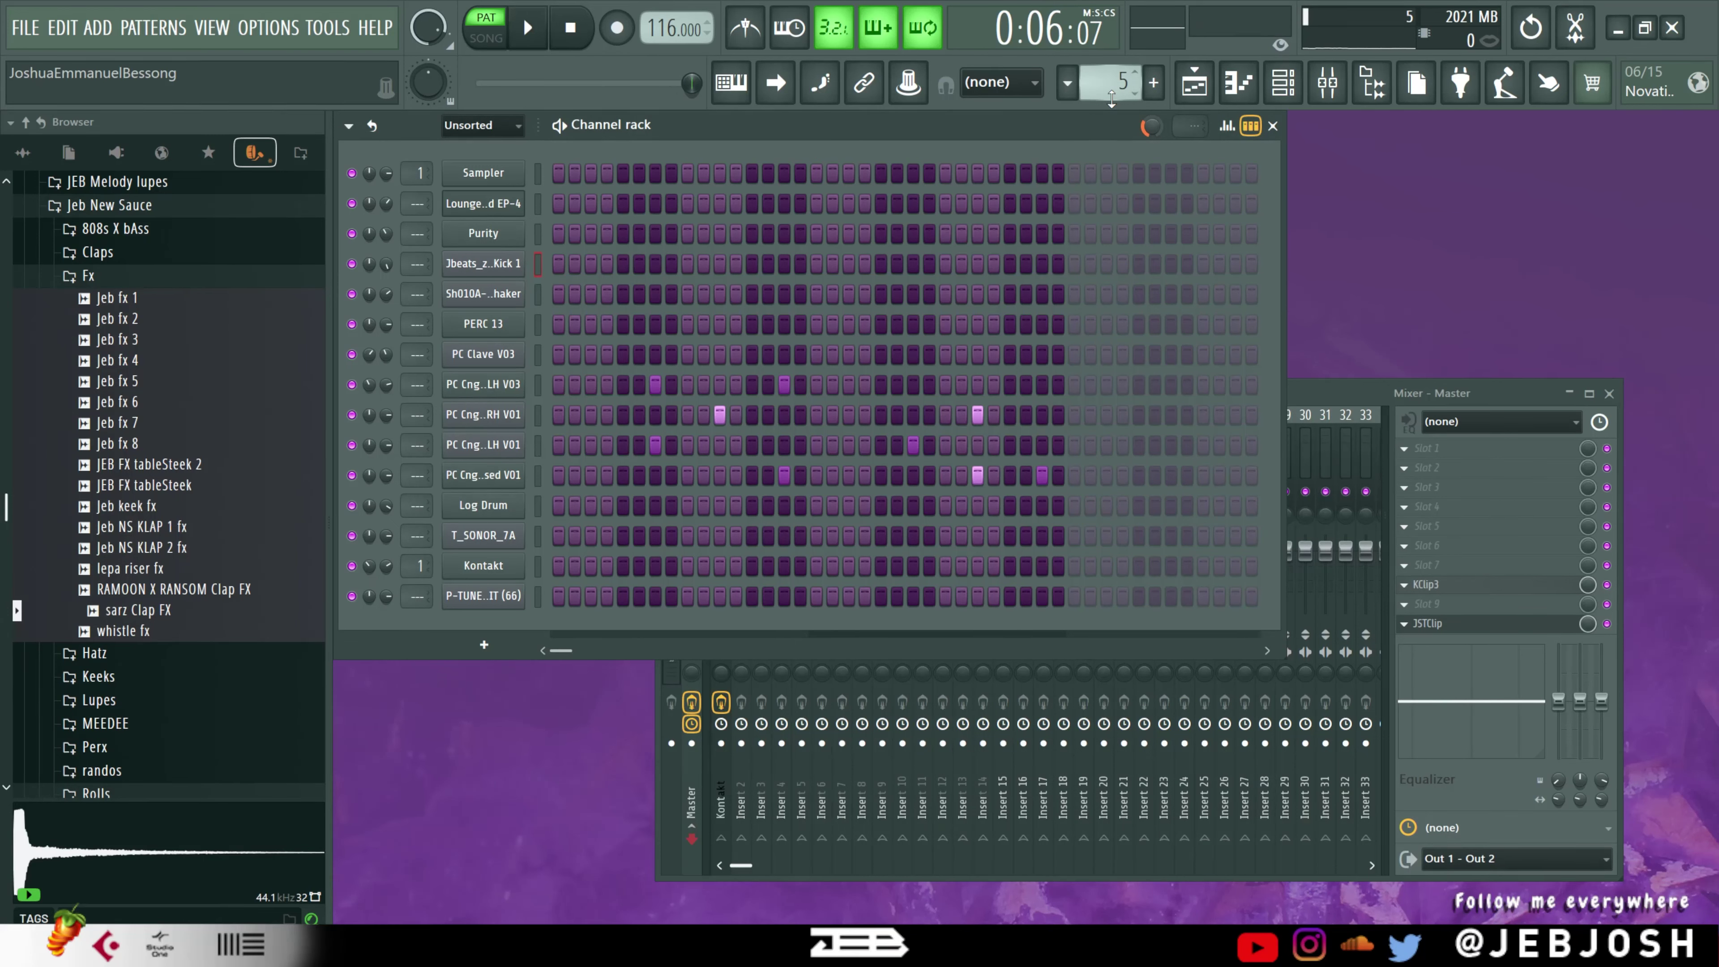
key(space)
click(588, 27)
key(space)
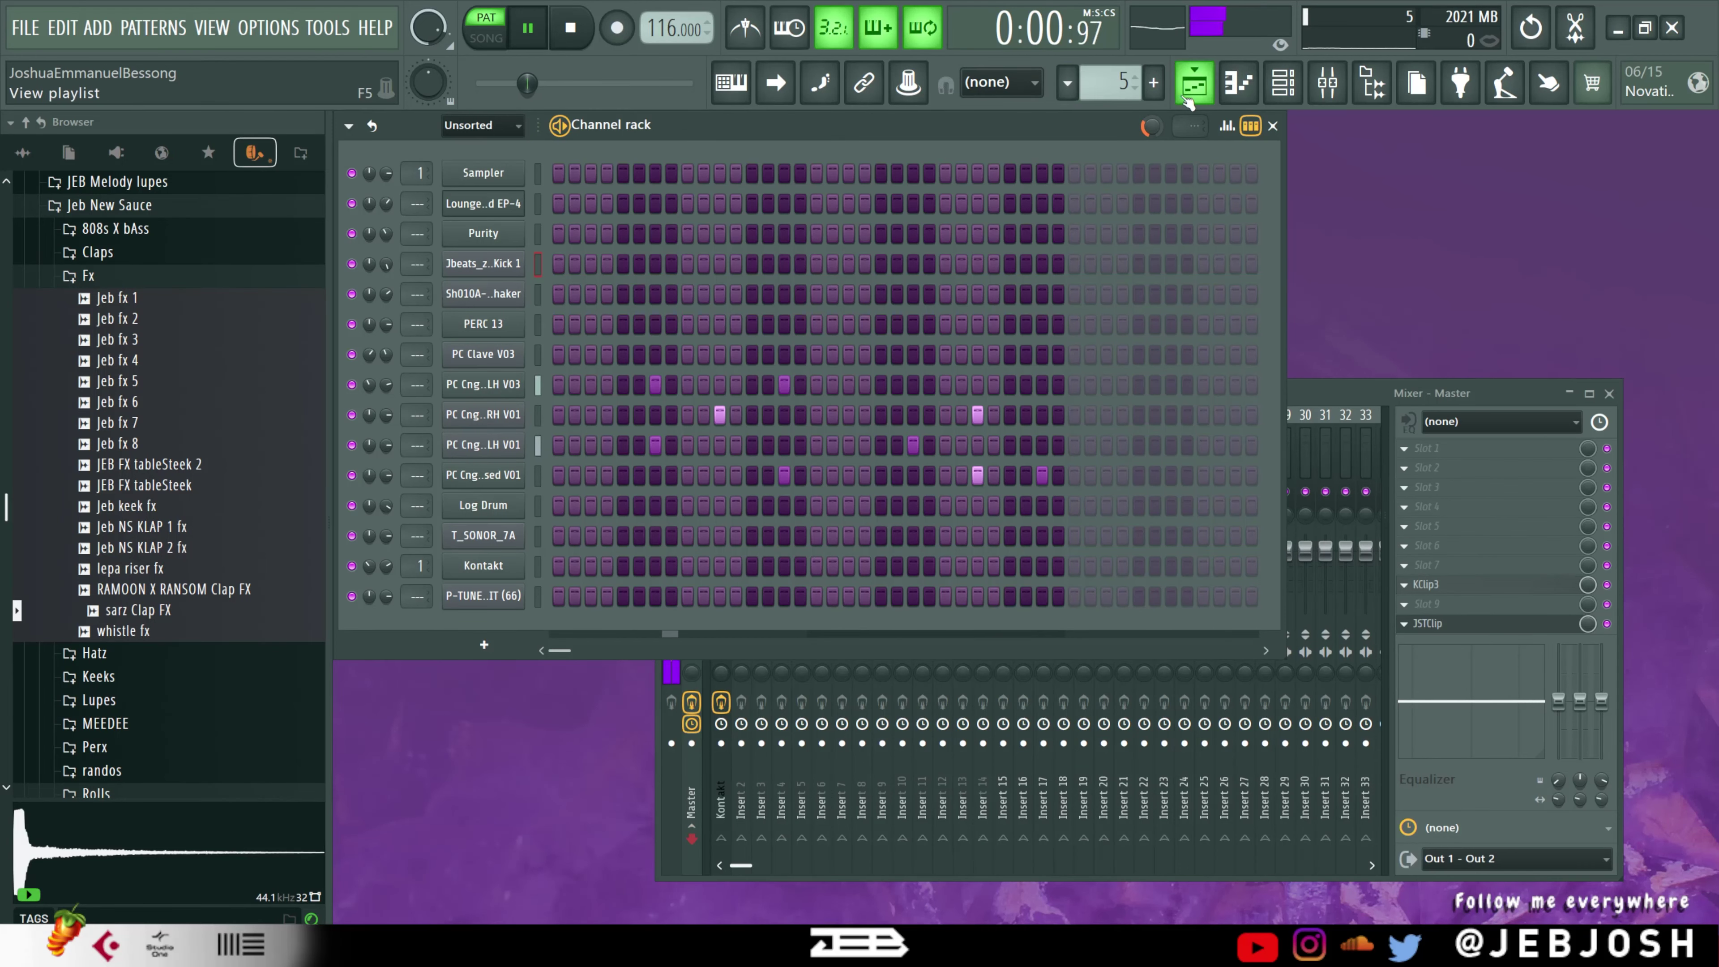
- In the playlist, solo Tracks 4, 5 and 6 and play bars 1 to 15
click(1194, 82)
key(space)
scroll(586, 314, up, 4)
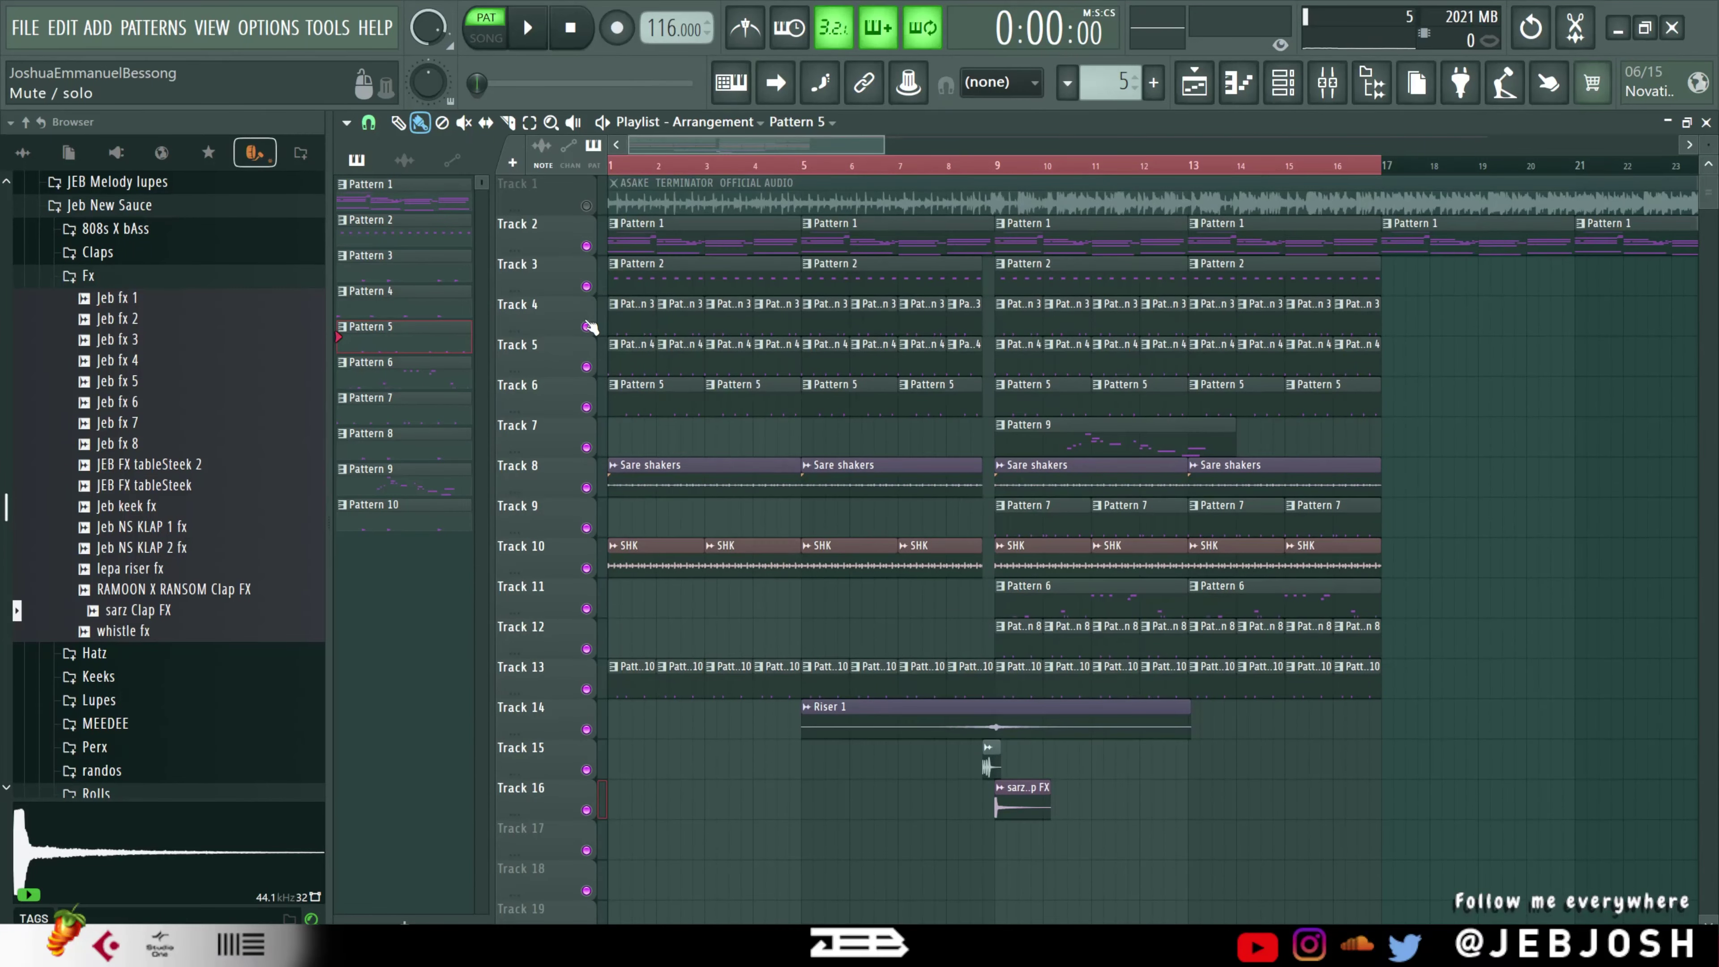
right_click(586, 326)
click(586, 366)
click(586, 407)
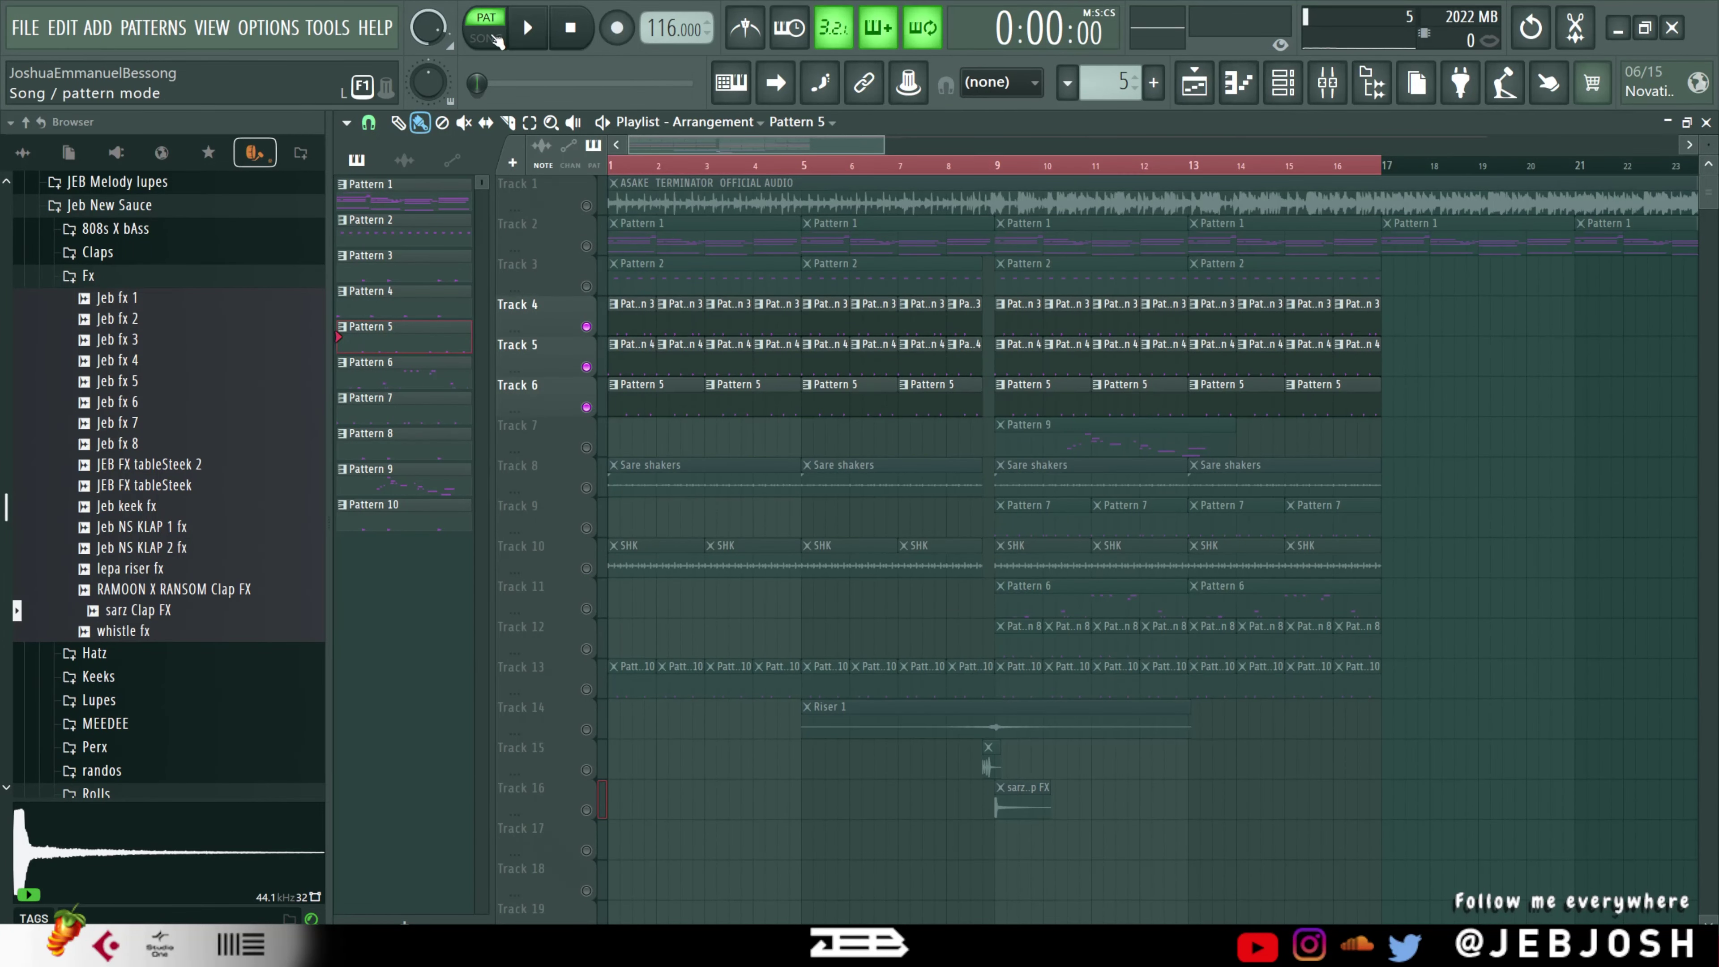
key(space)
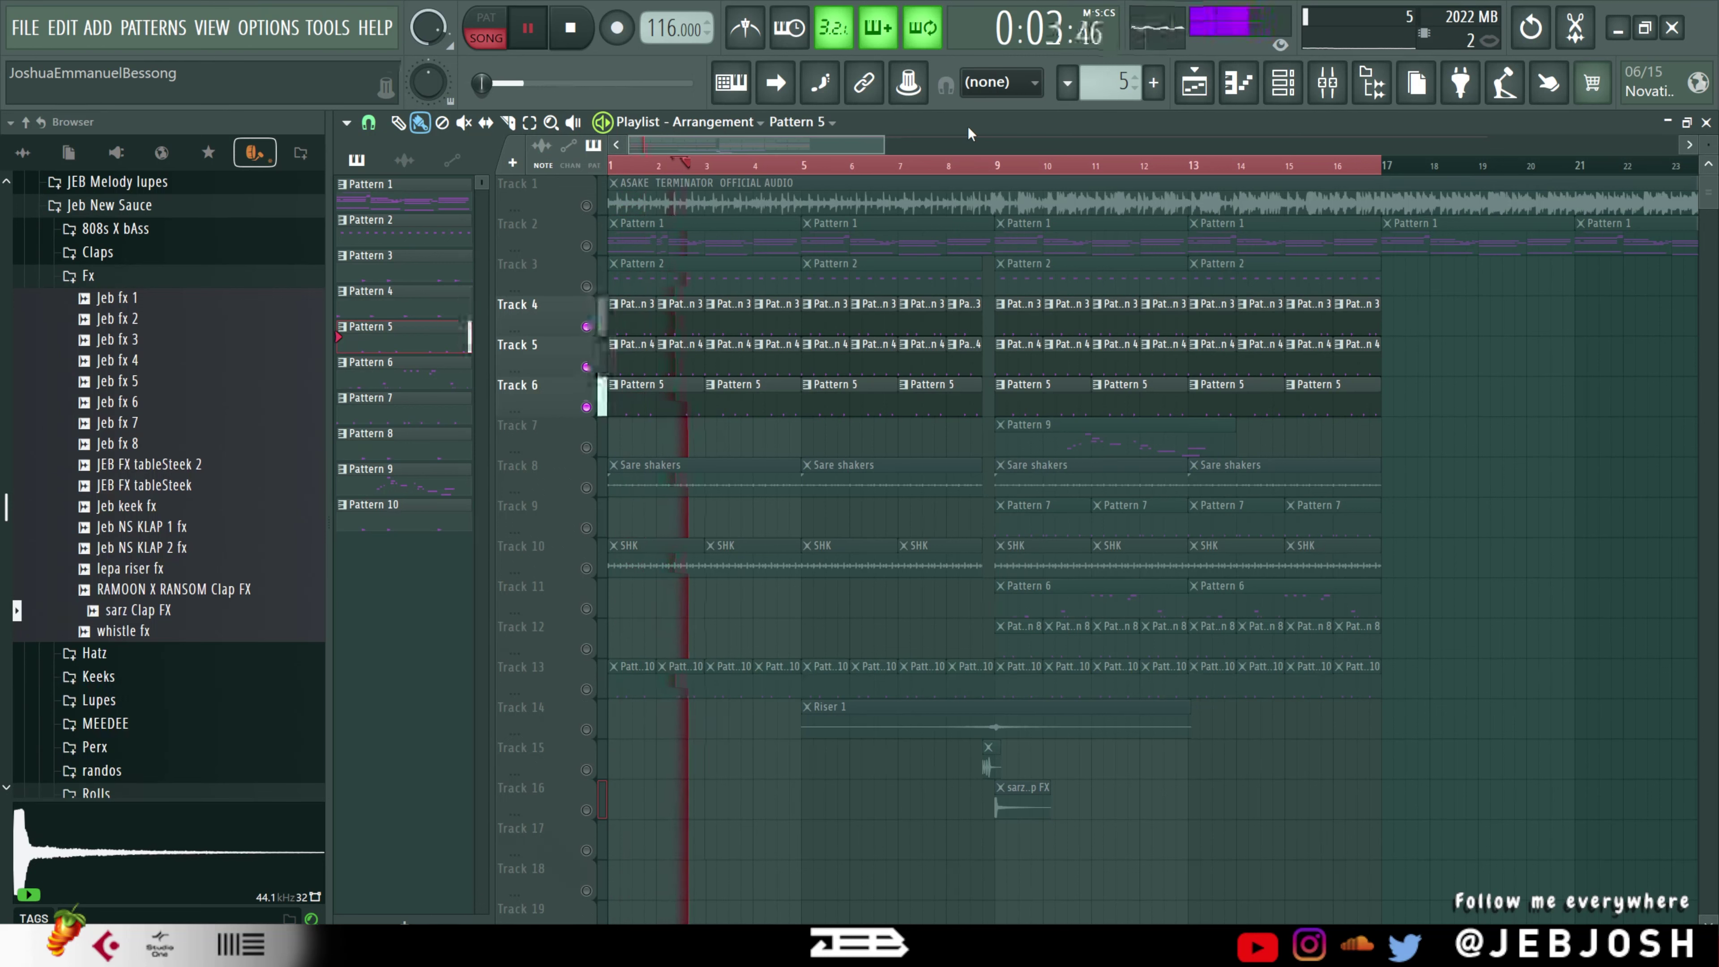
drag(611, 165, 802, 216)
key(space)
click(818, 438)
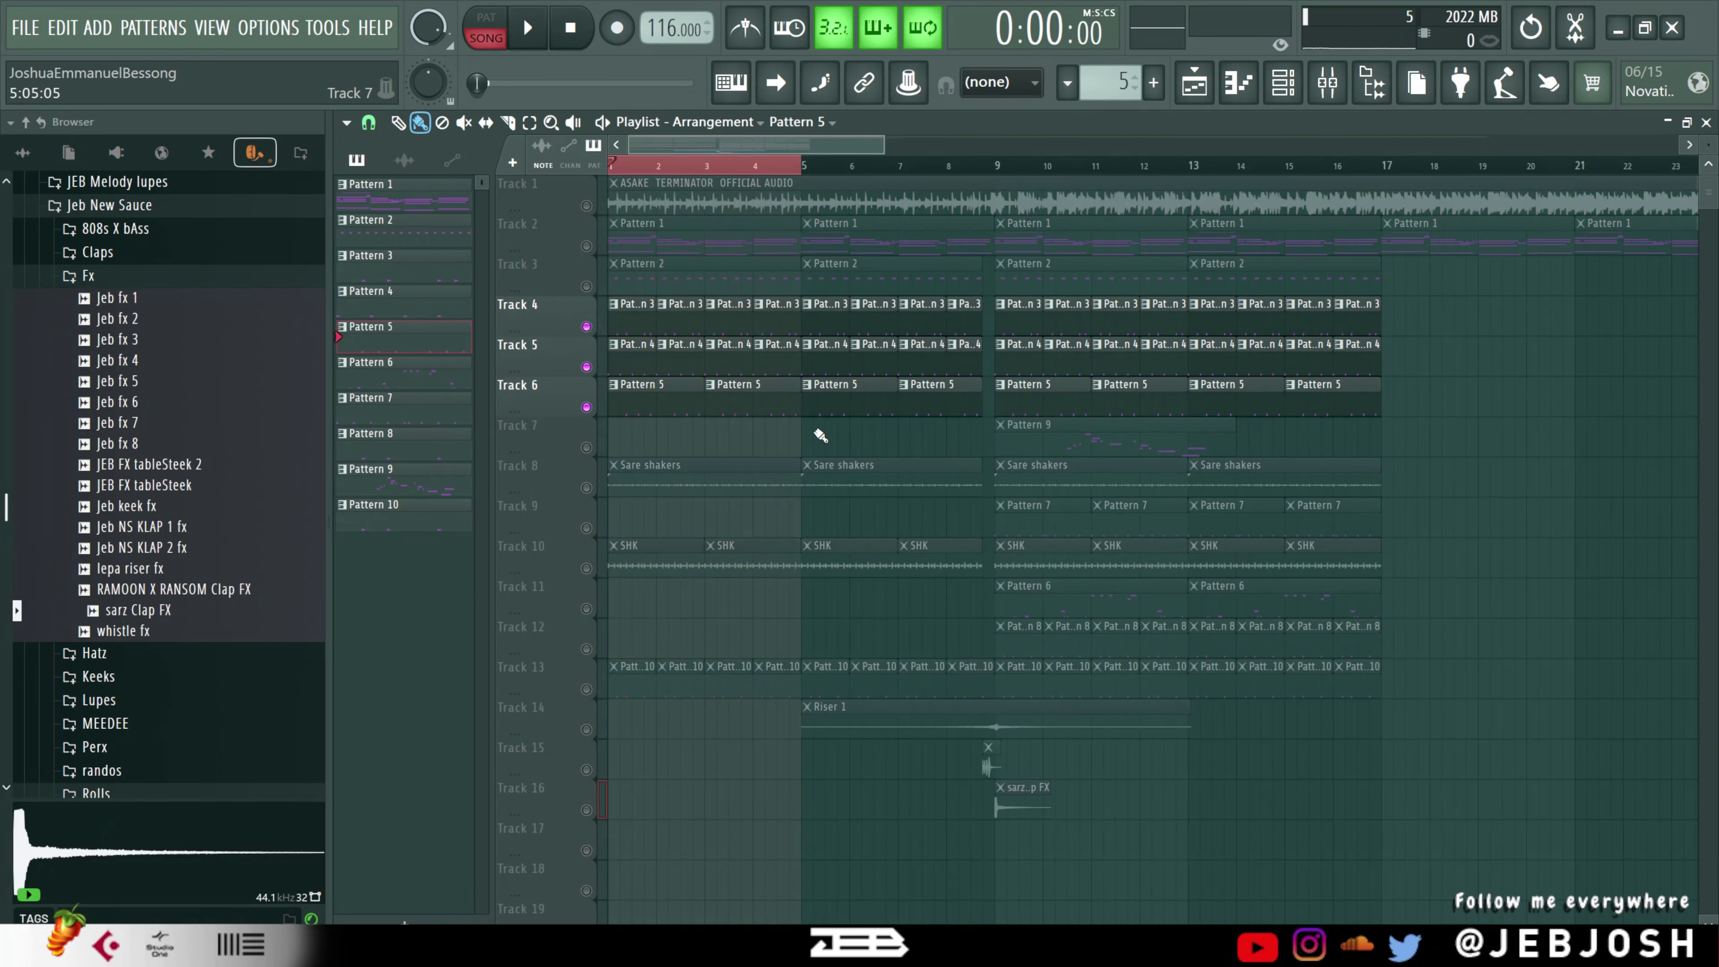
- Unmute Track 13 and audition Pattern 10 on its own in pattern mode
click(586, 689)
click(629, 687)
click(486, 19)
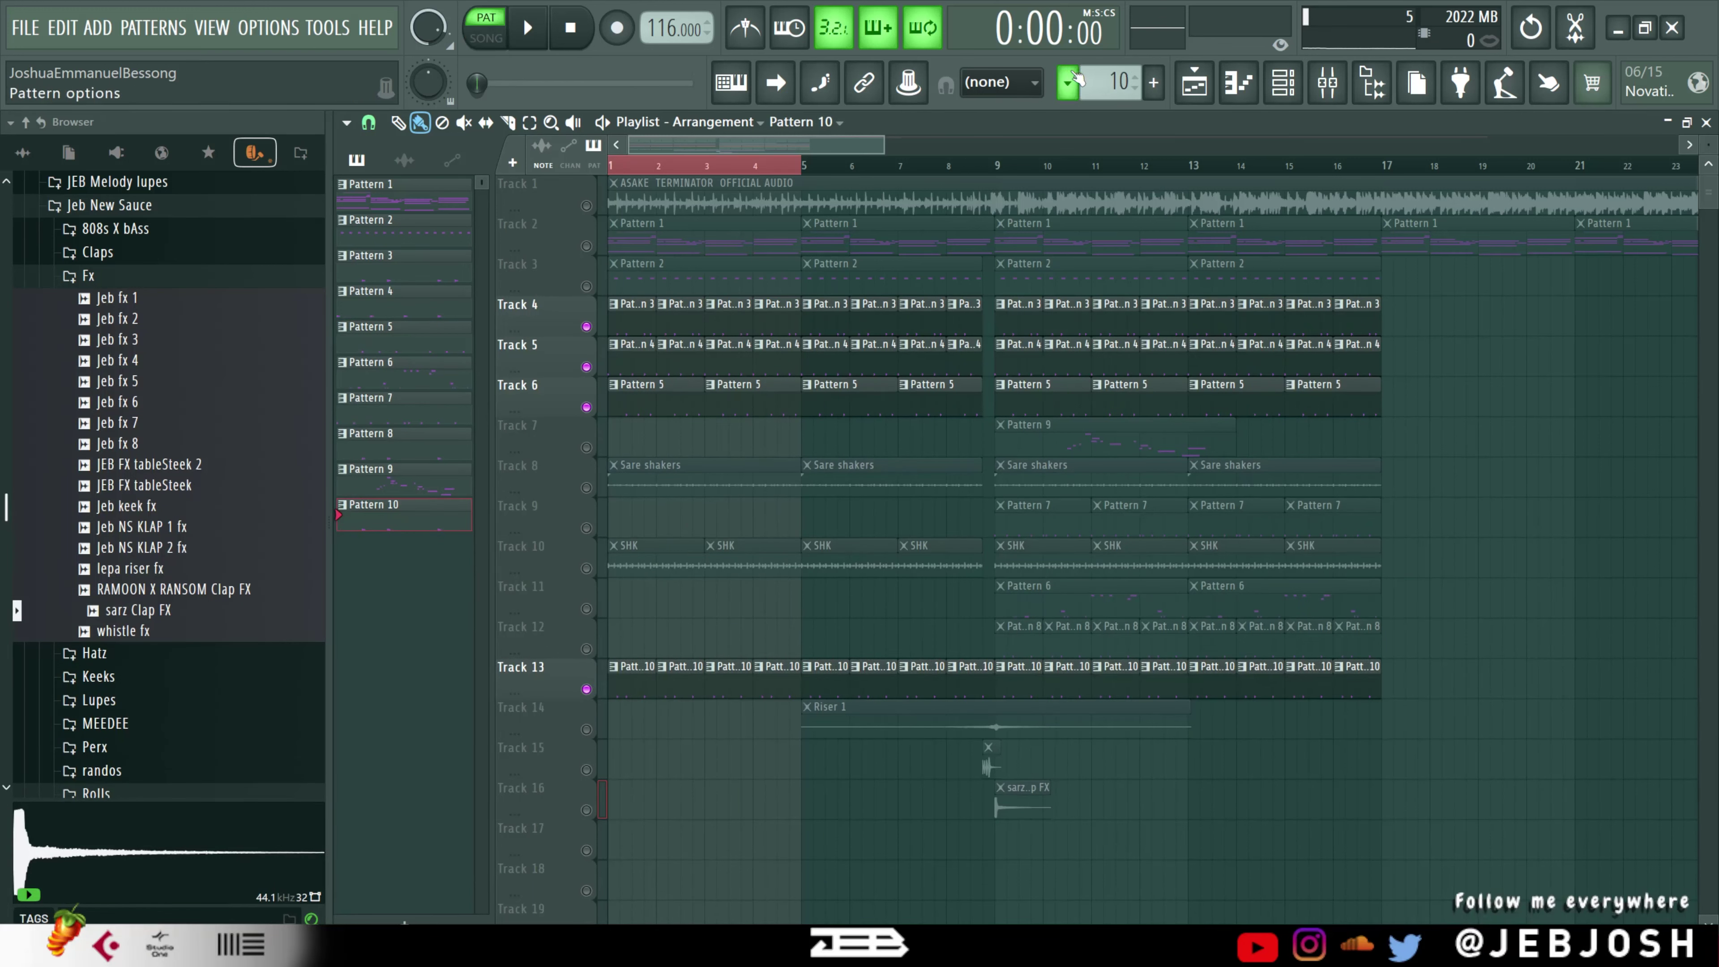
click(1283, 83)
key(space)
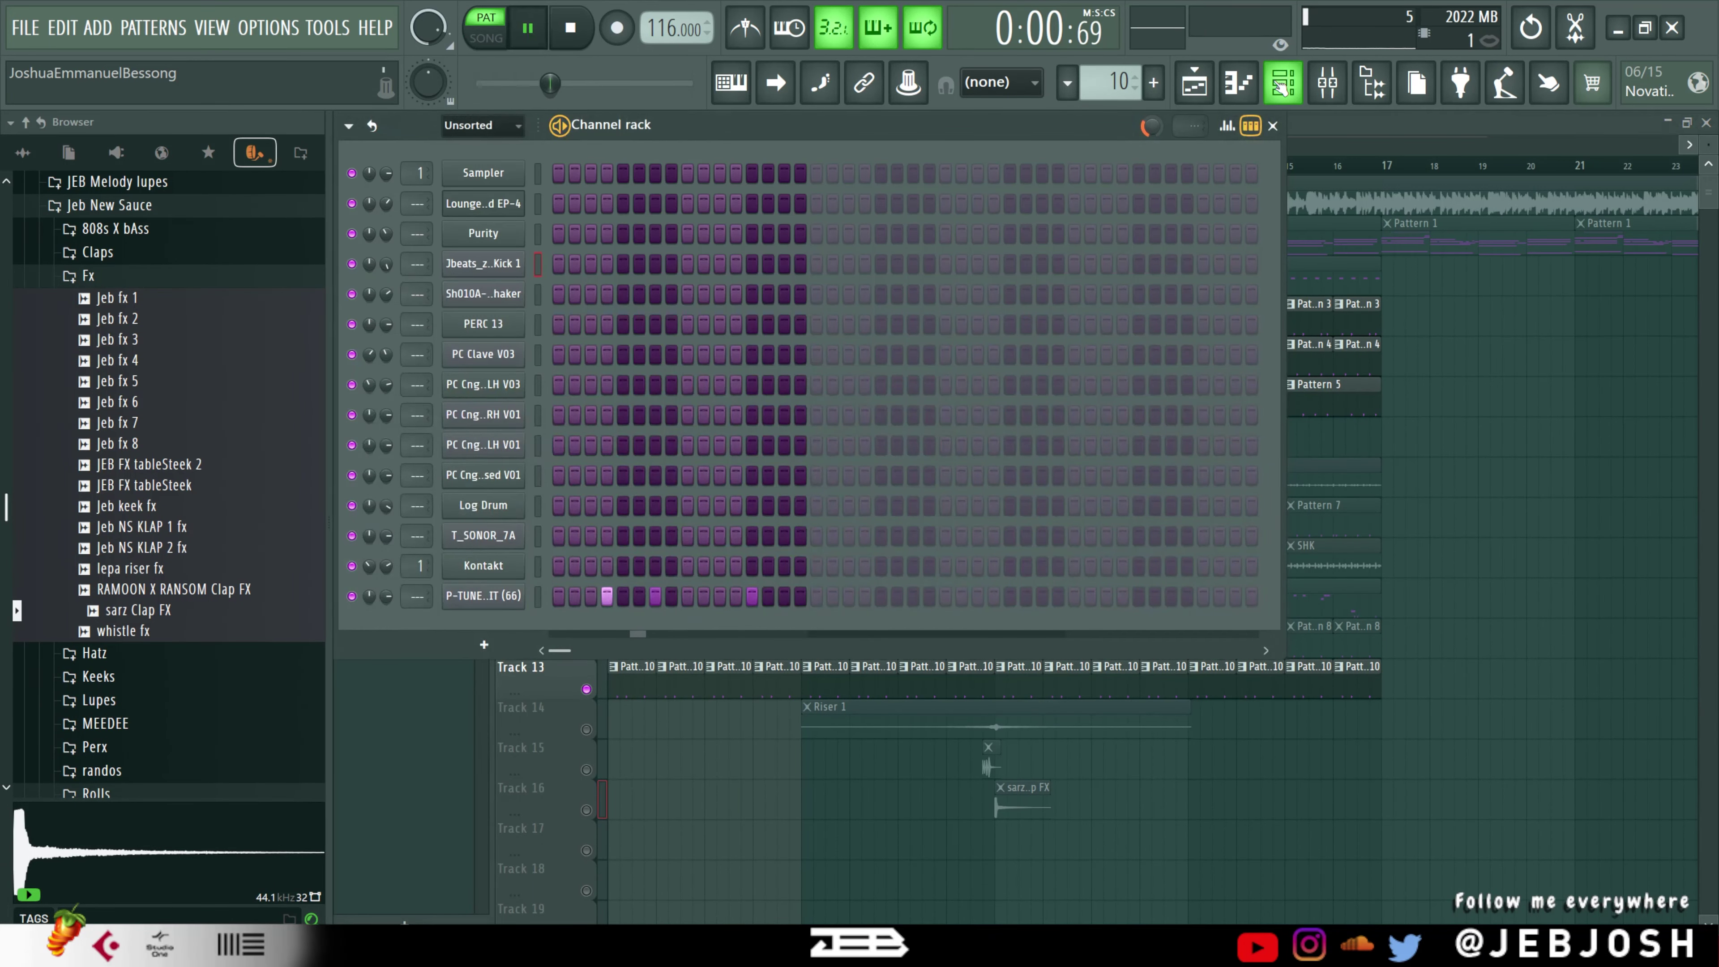
key(space)
click(485, 37)
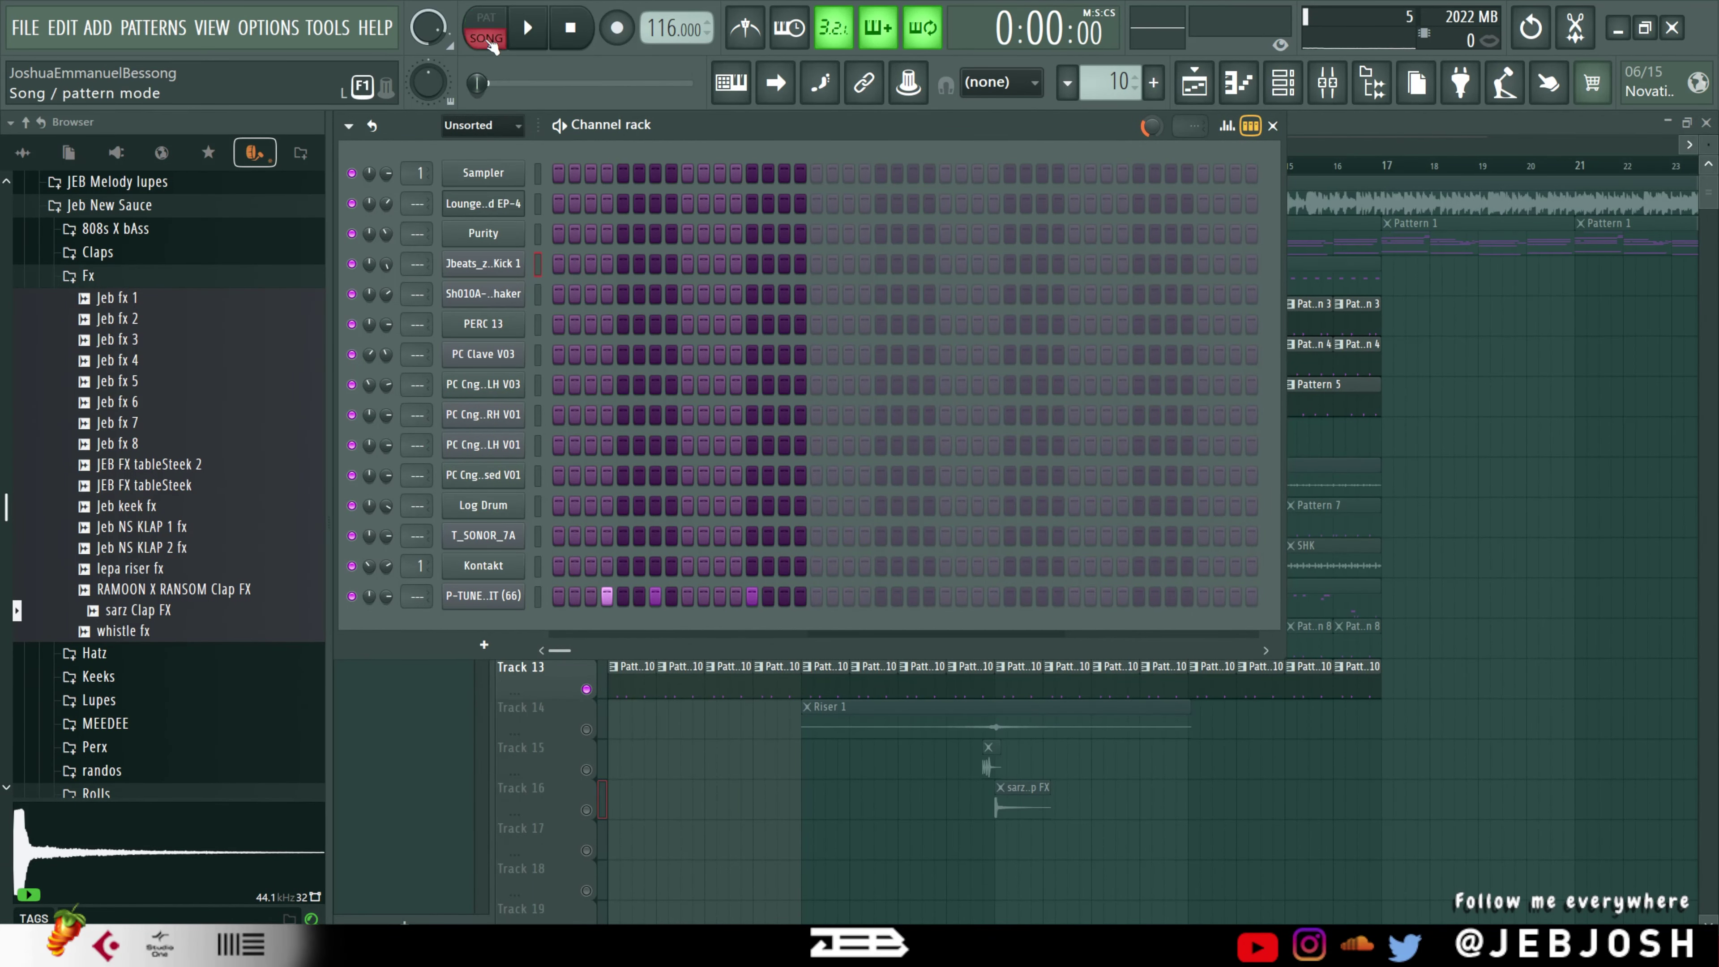
- Play the arrangement in song mode and unmute Track 10's SHK shakers
key(F6)
key(space)
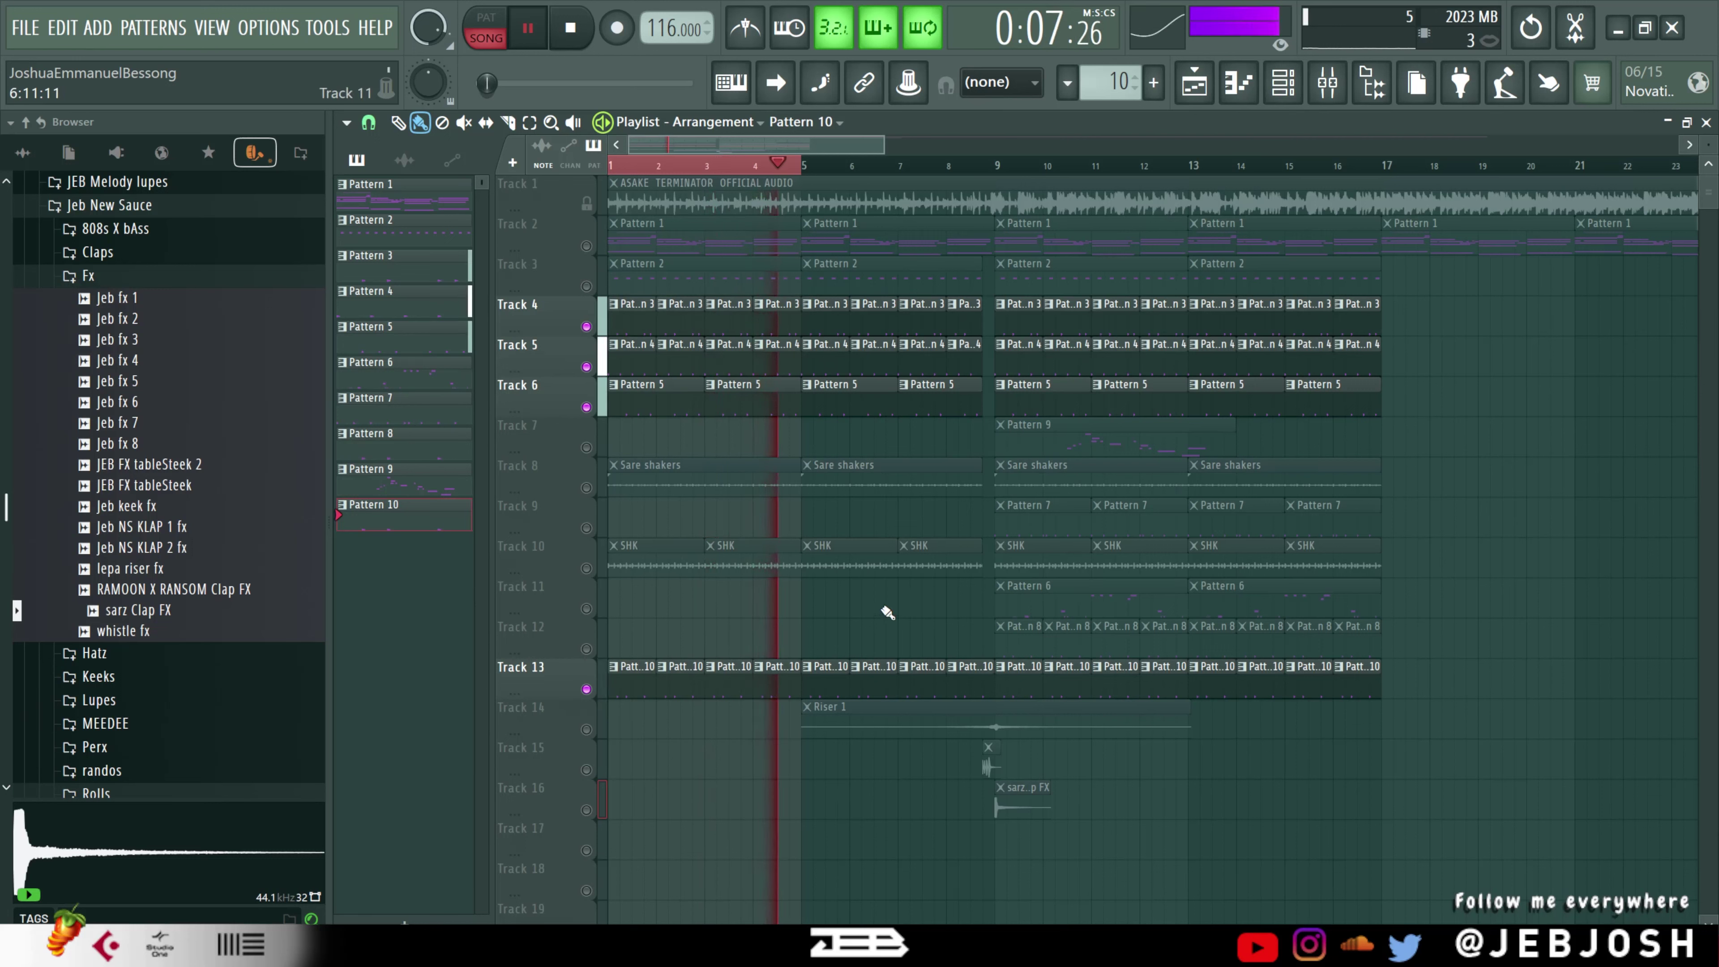
key(space)
click(662, 569)
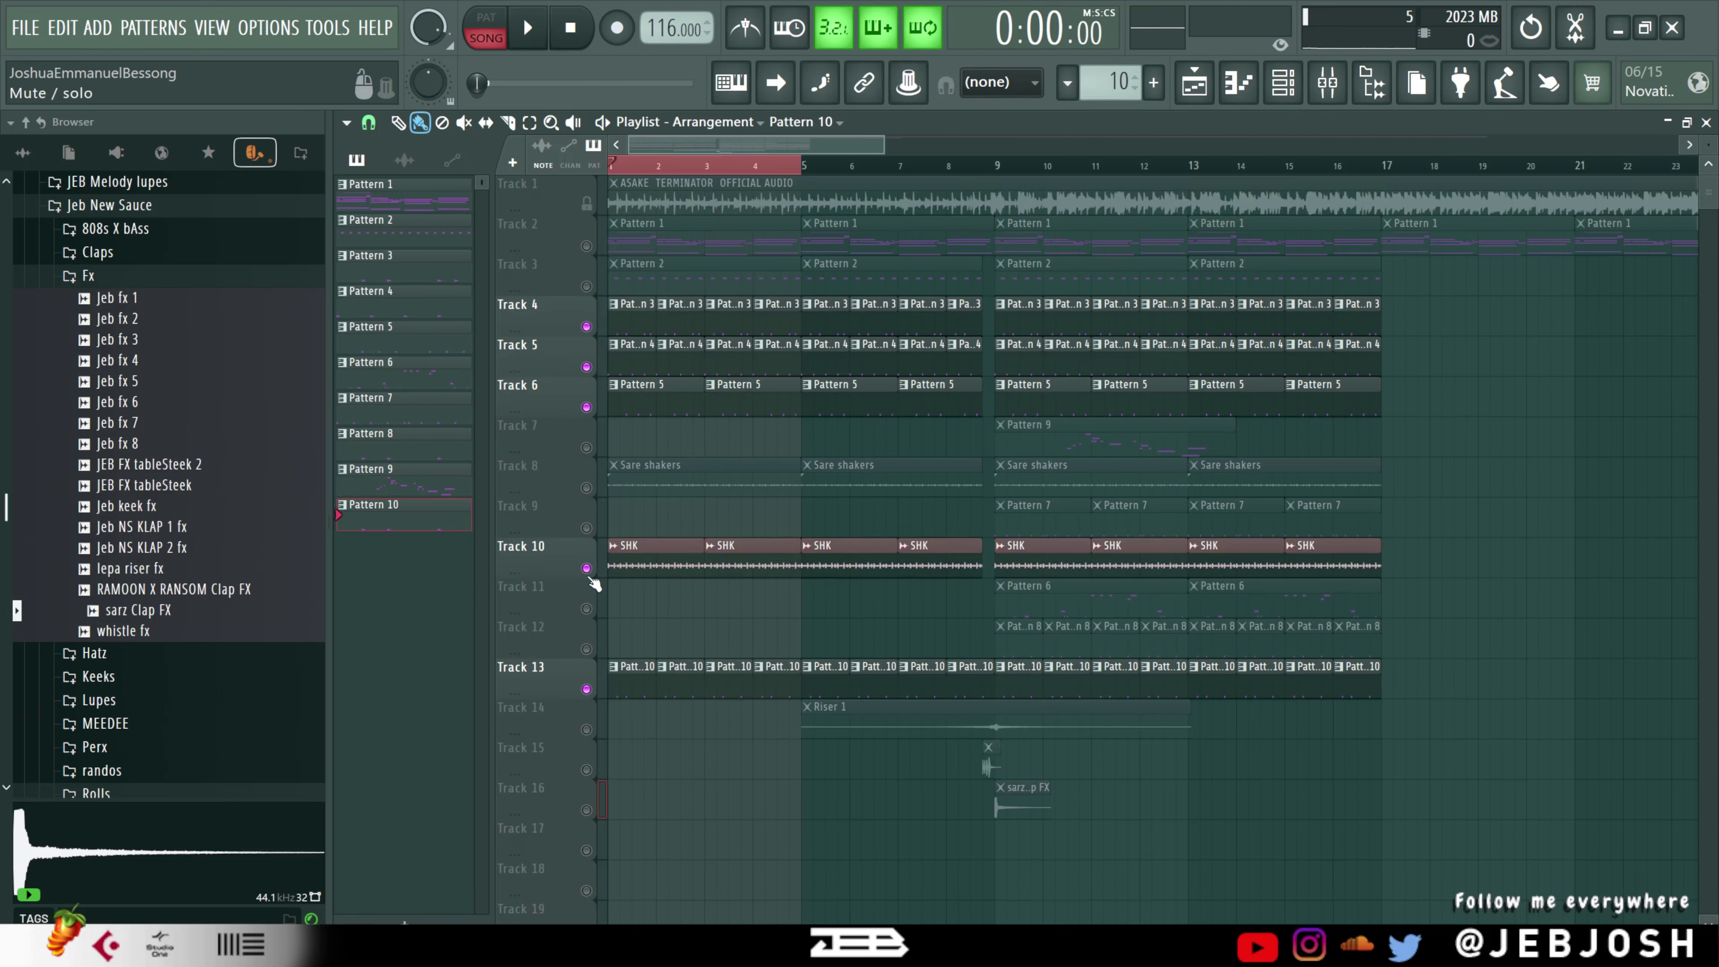
- Turn the SHK shaker channel volume down to about 53%
double_click(677, 570)
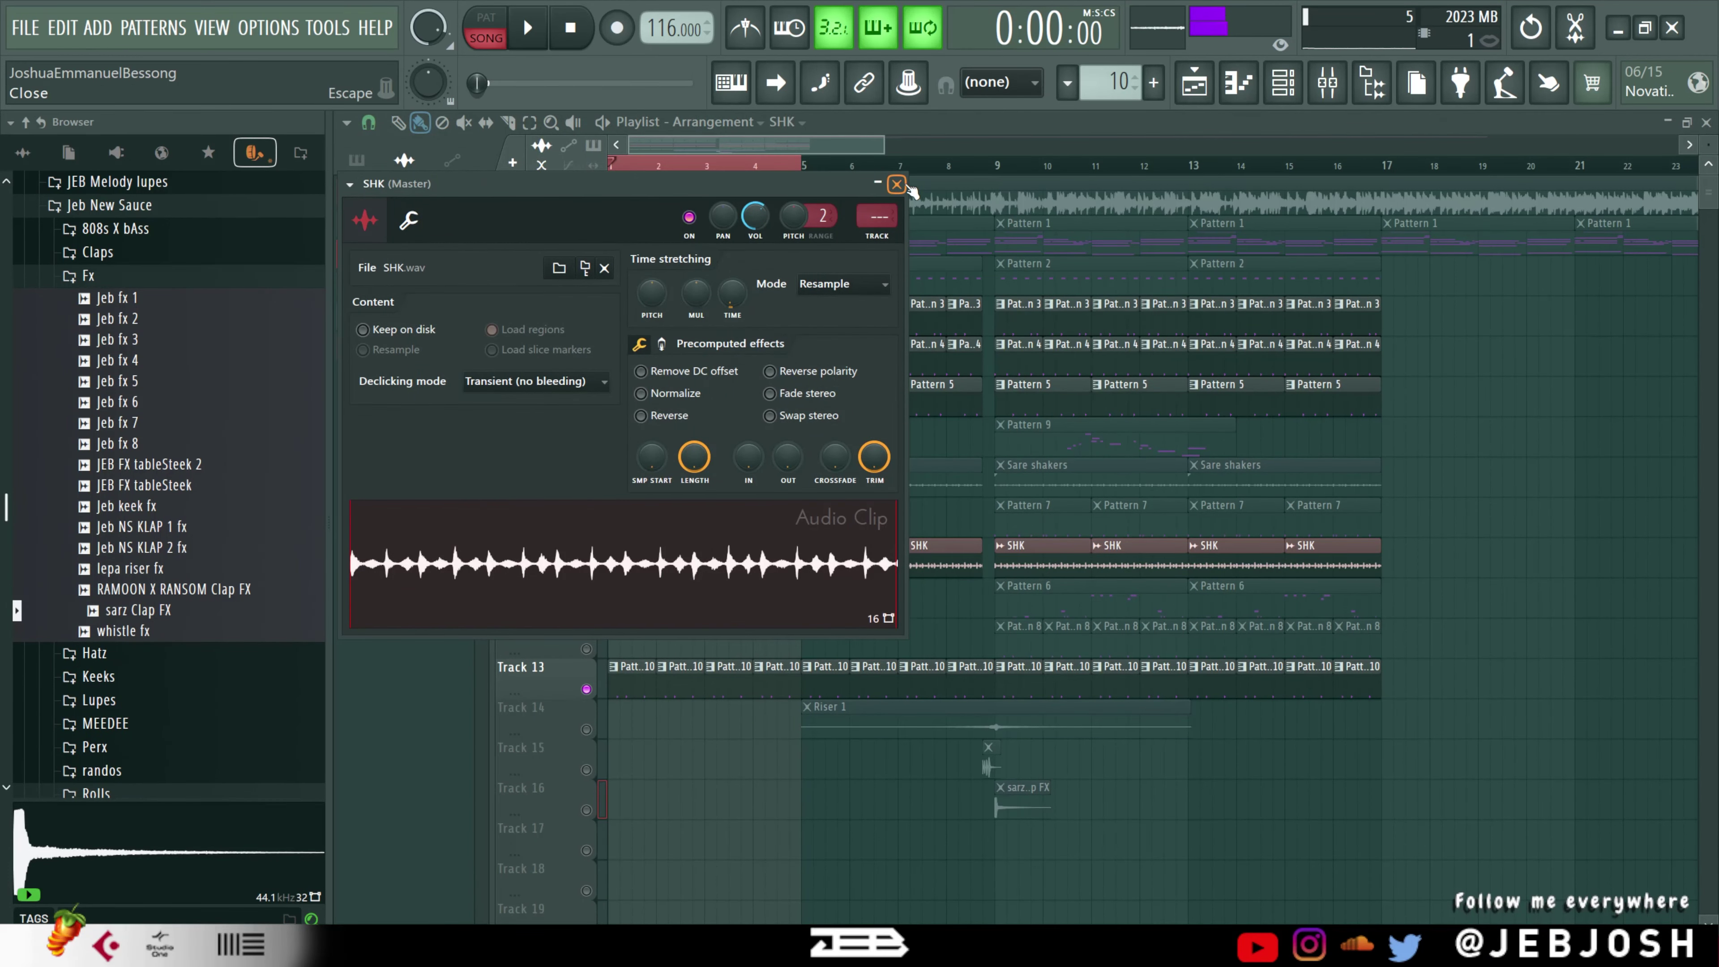
click(897, 184)
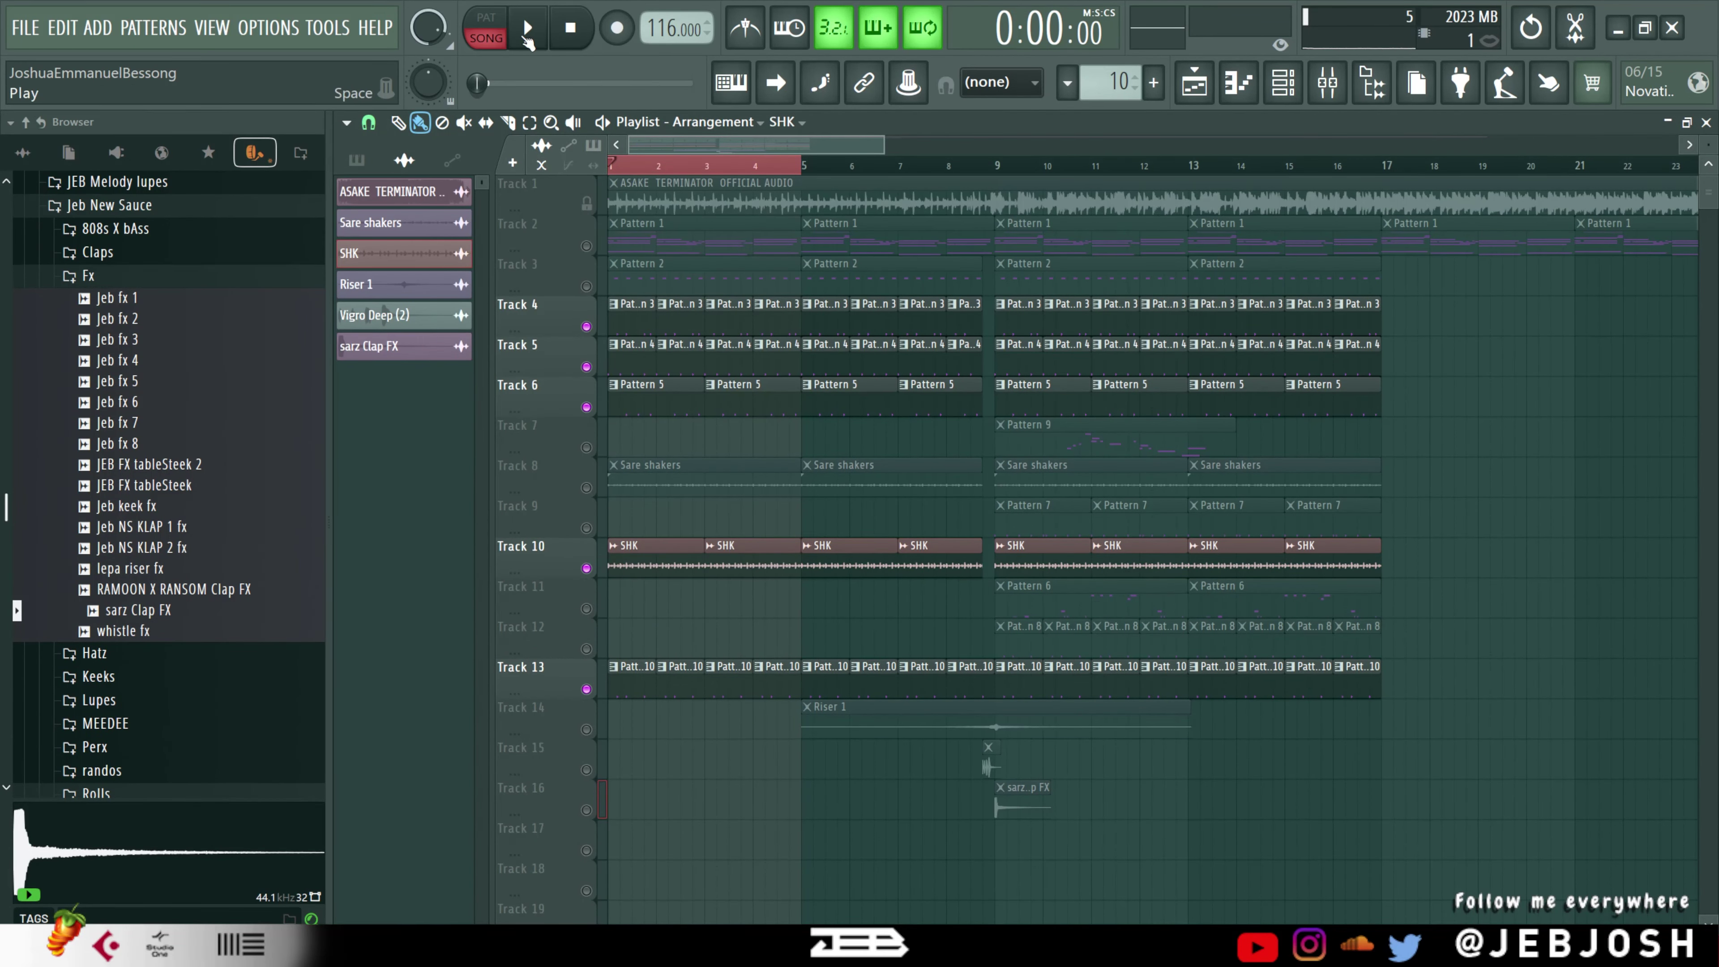
click(526, 28)
double_click(732, 563)
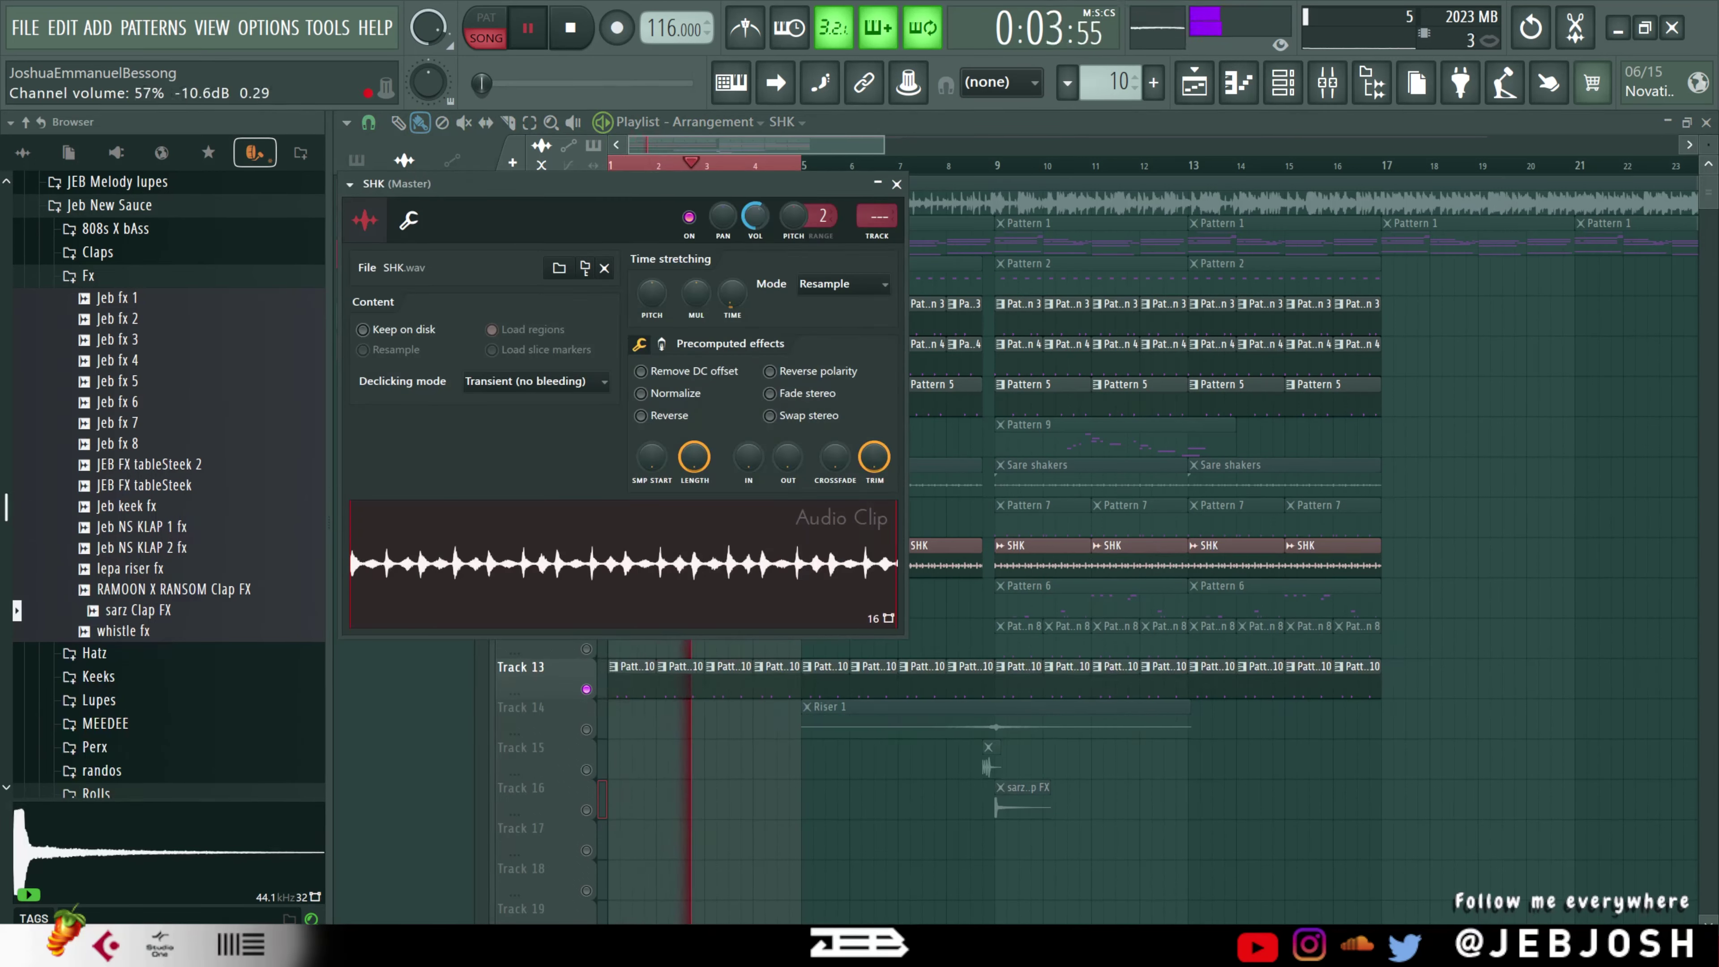
scroll(753, 219, down, 2)
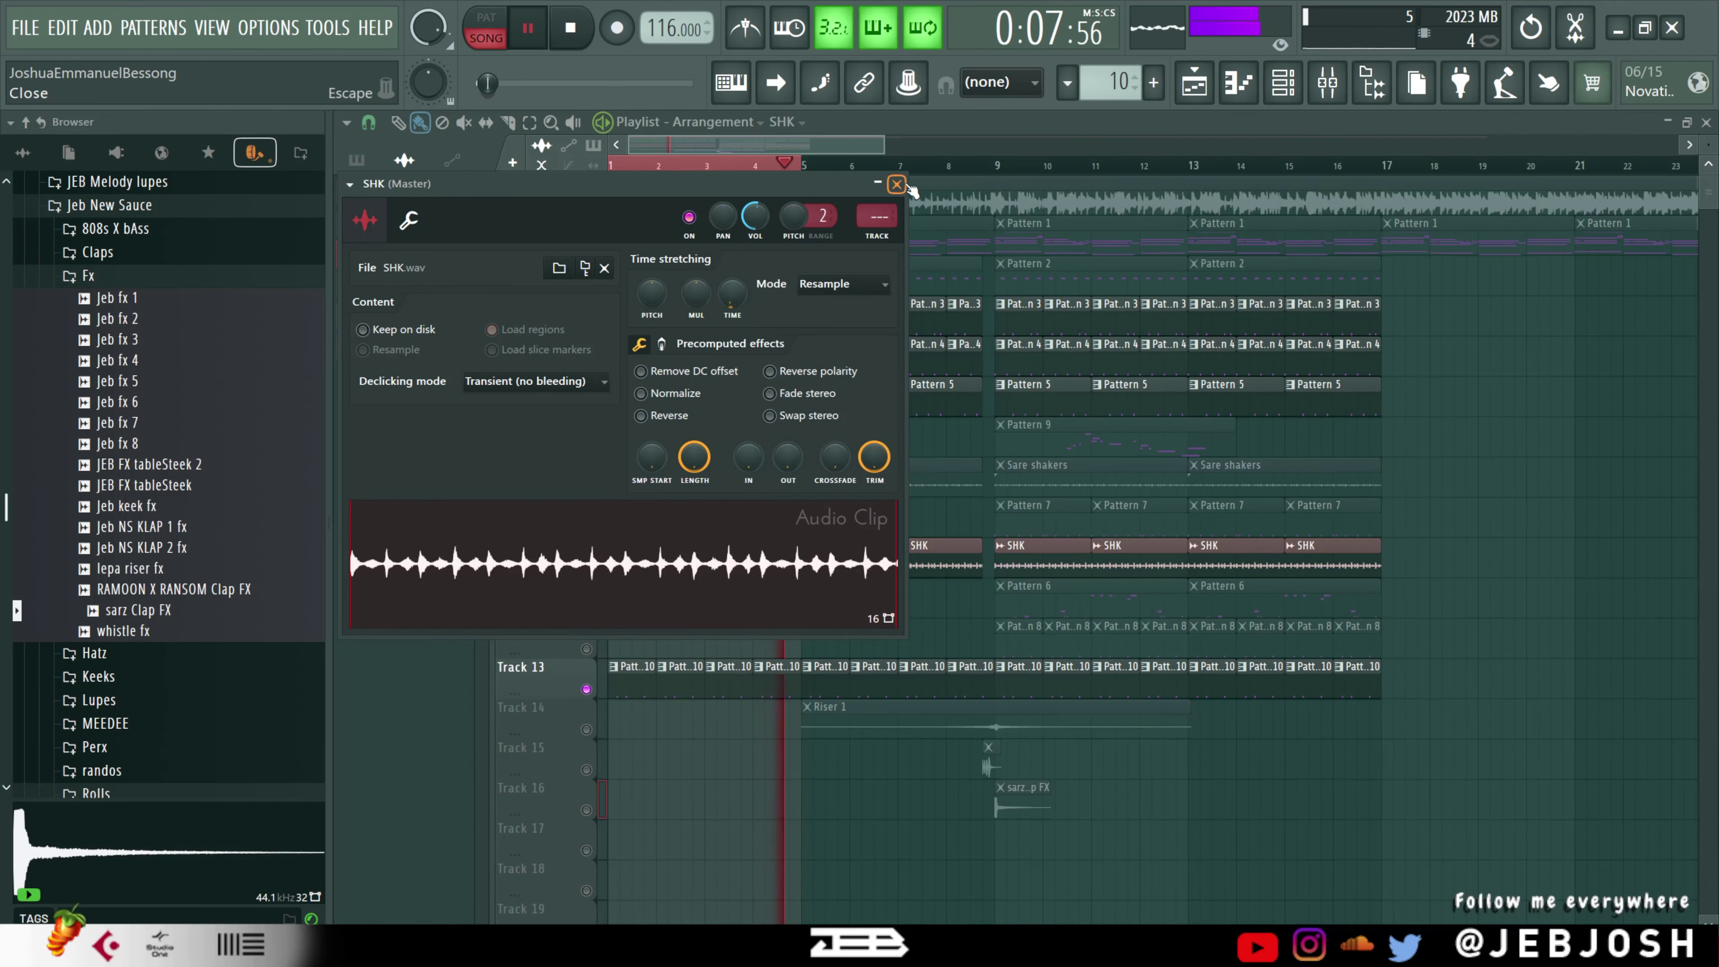
click(896, 184)
- Unmute Track 8's Sare shakers, check their clip settings and play the arrangement
click(586, 487)
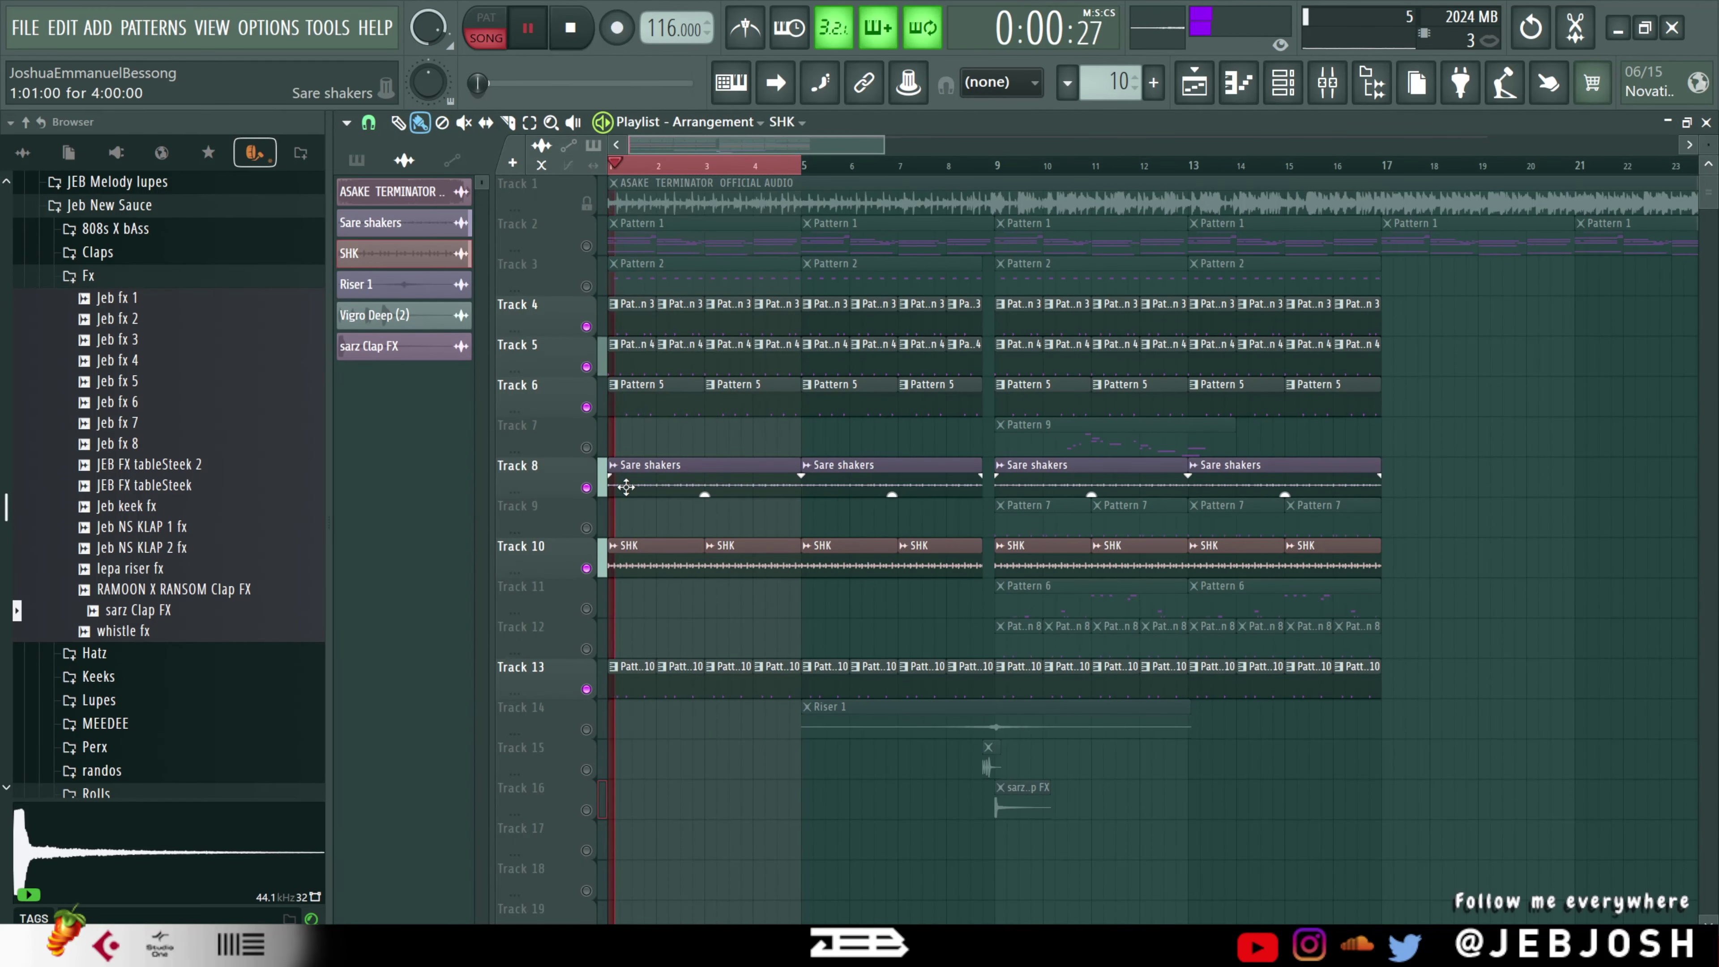
double_click(660, 482)
key(space)
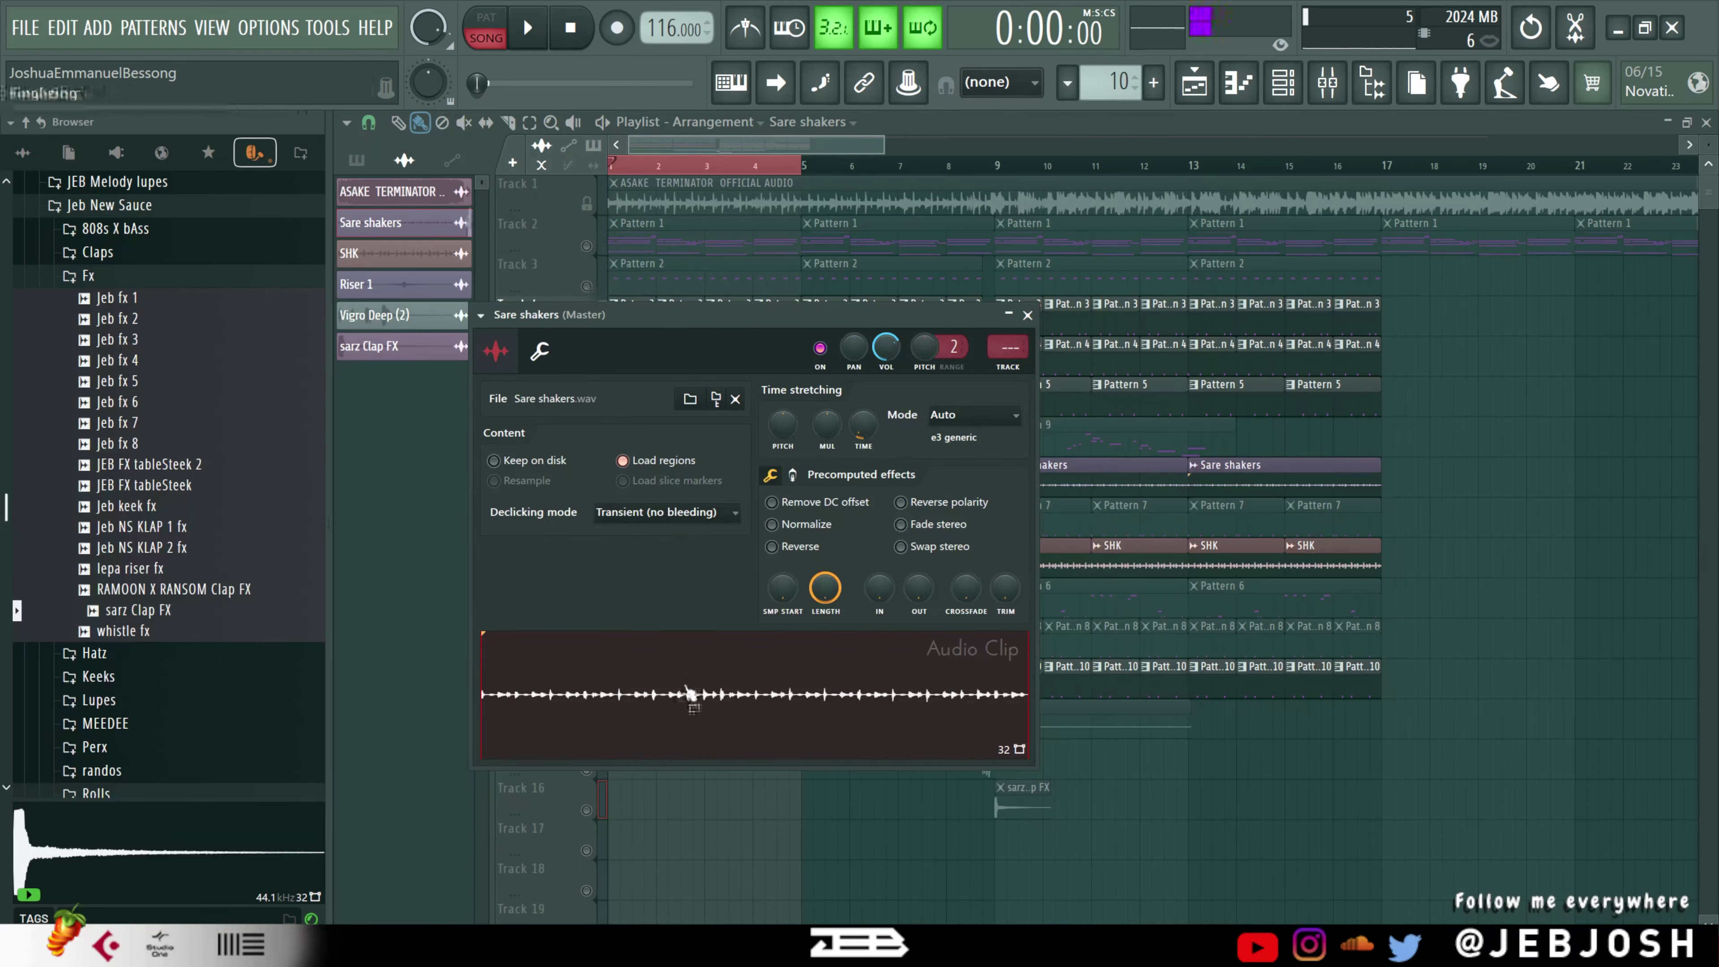
click(1028, 315)
key(space)
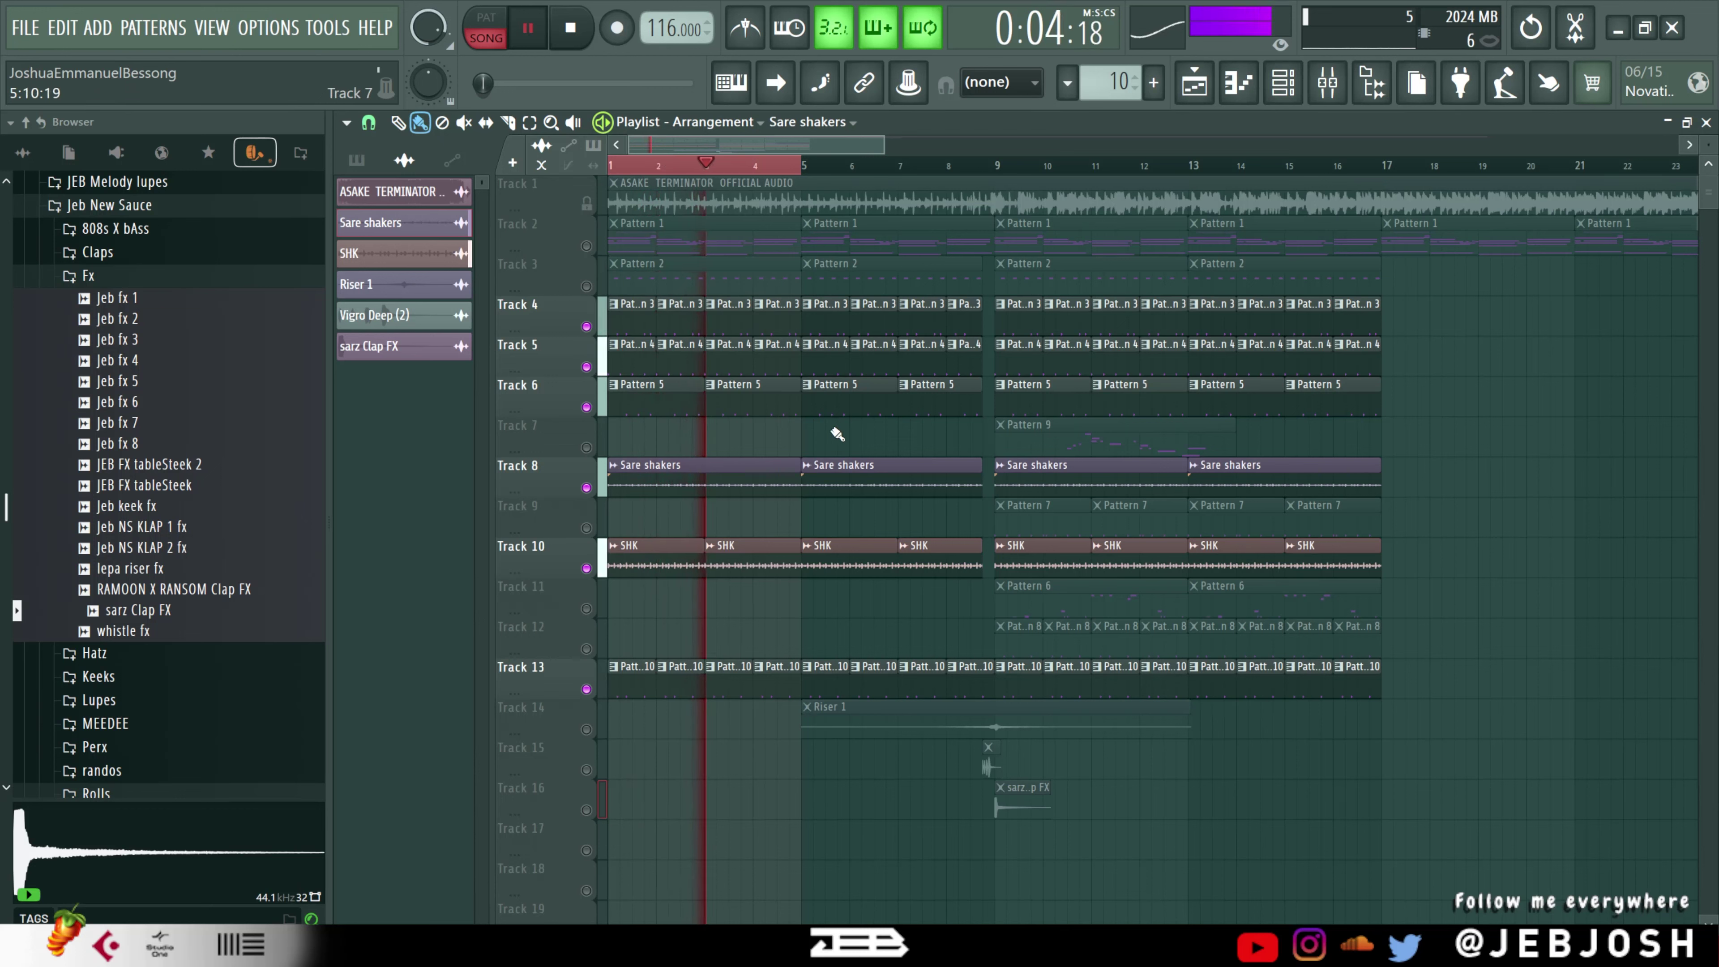
key(space)
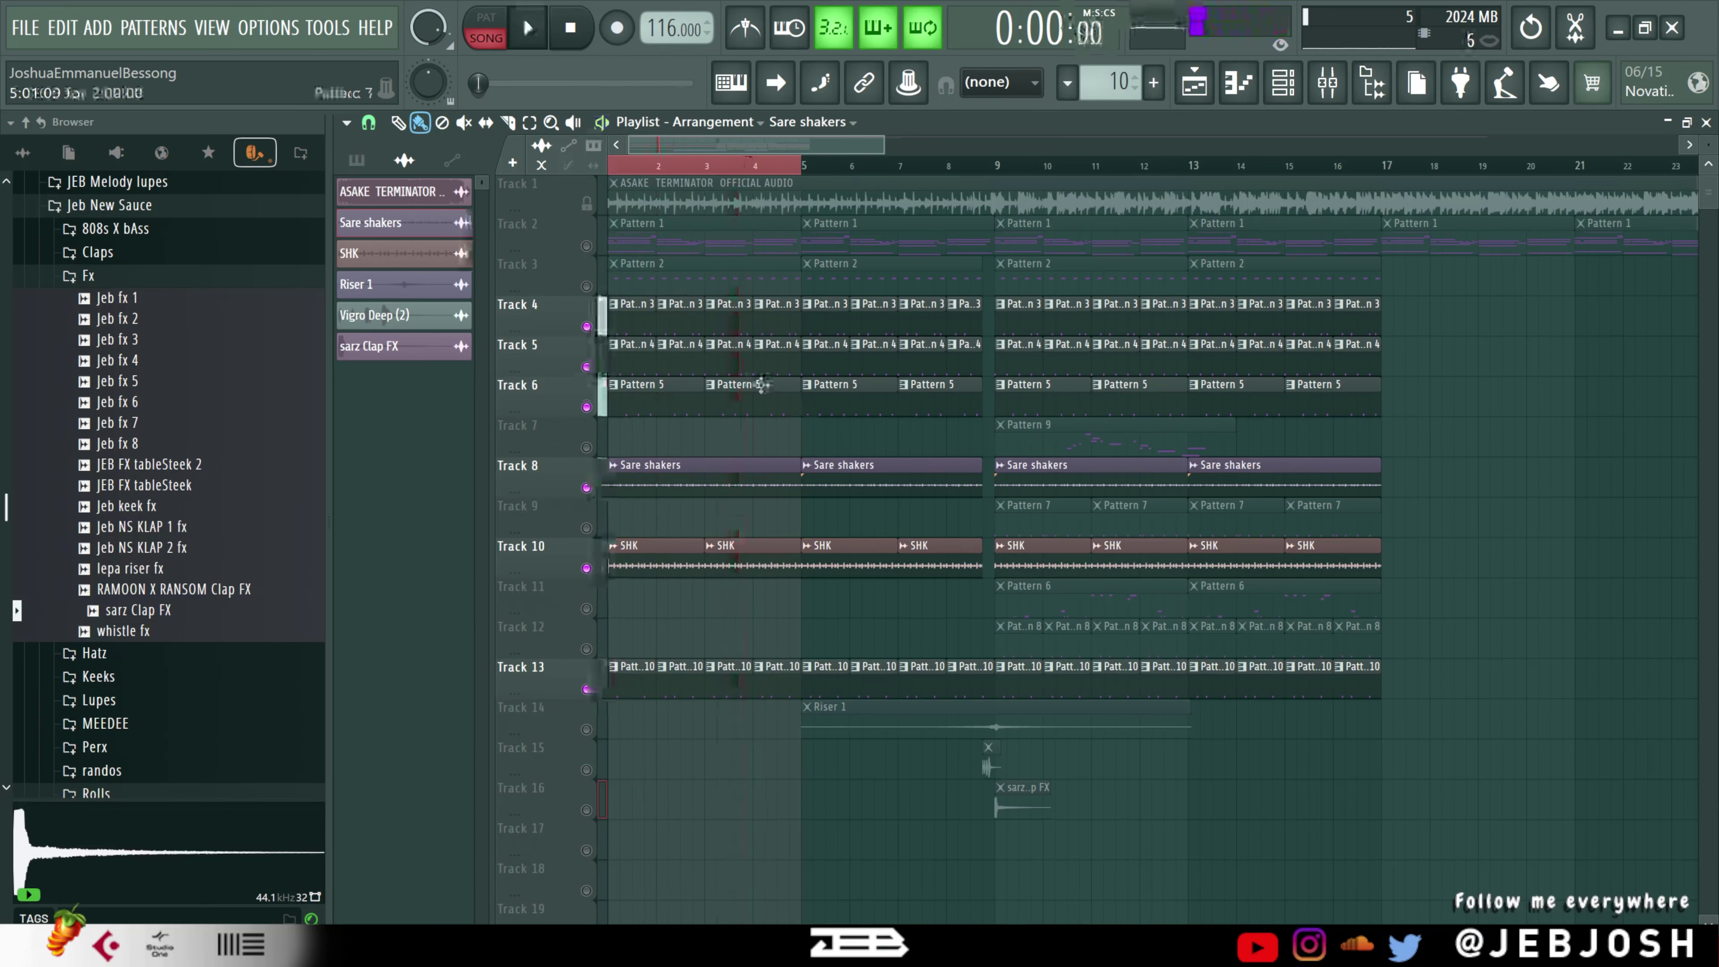
- Unmute Tracks 2, 3 and the remaining tracks, then mute Tracks 14, 15 and 16
click(586, 246)
click(586, 286)
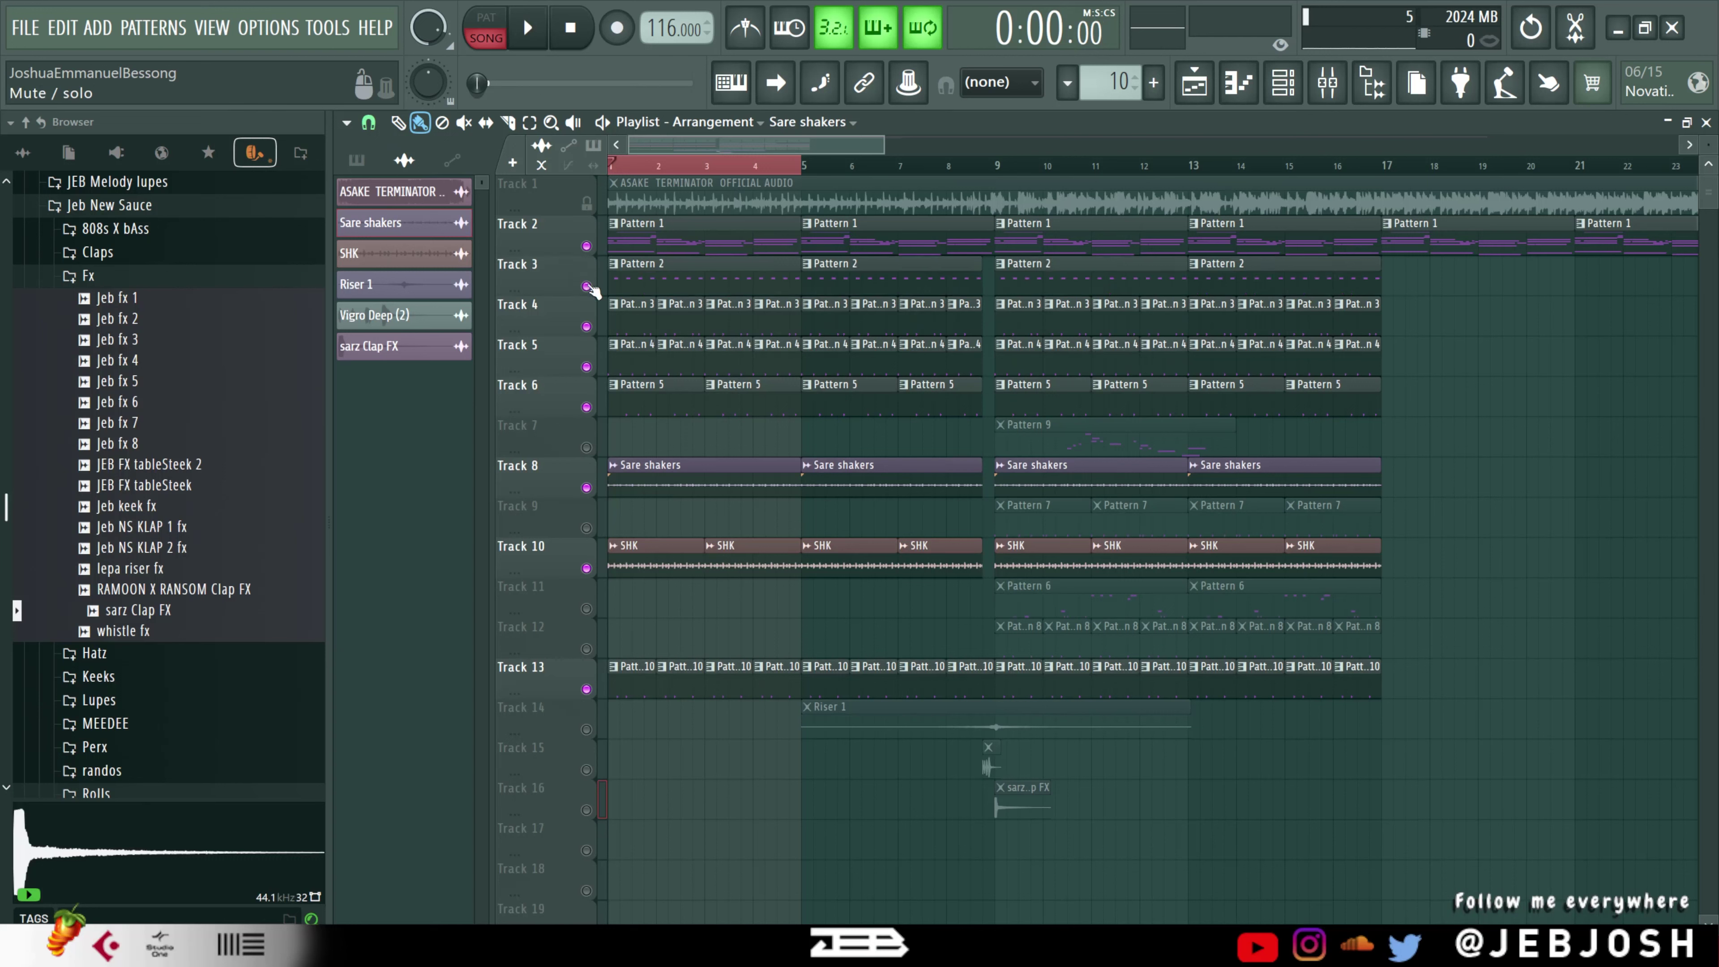
key(space)
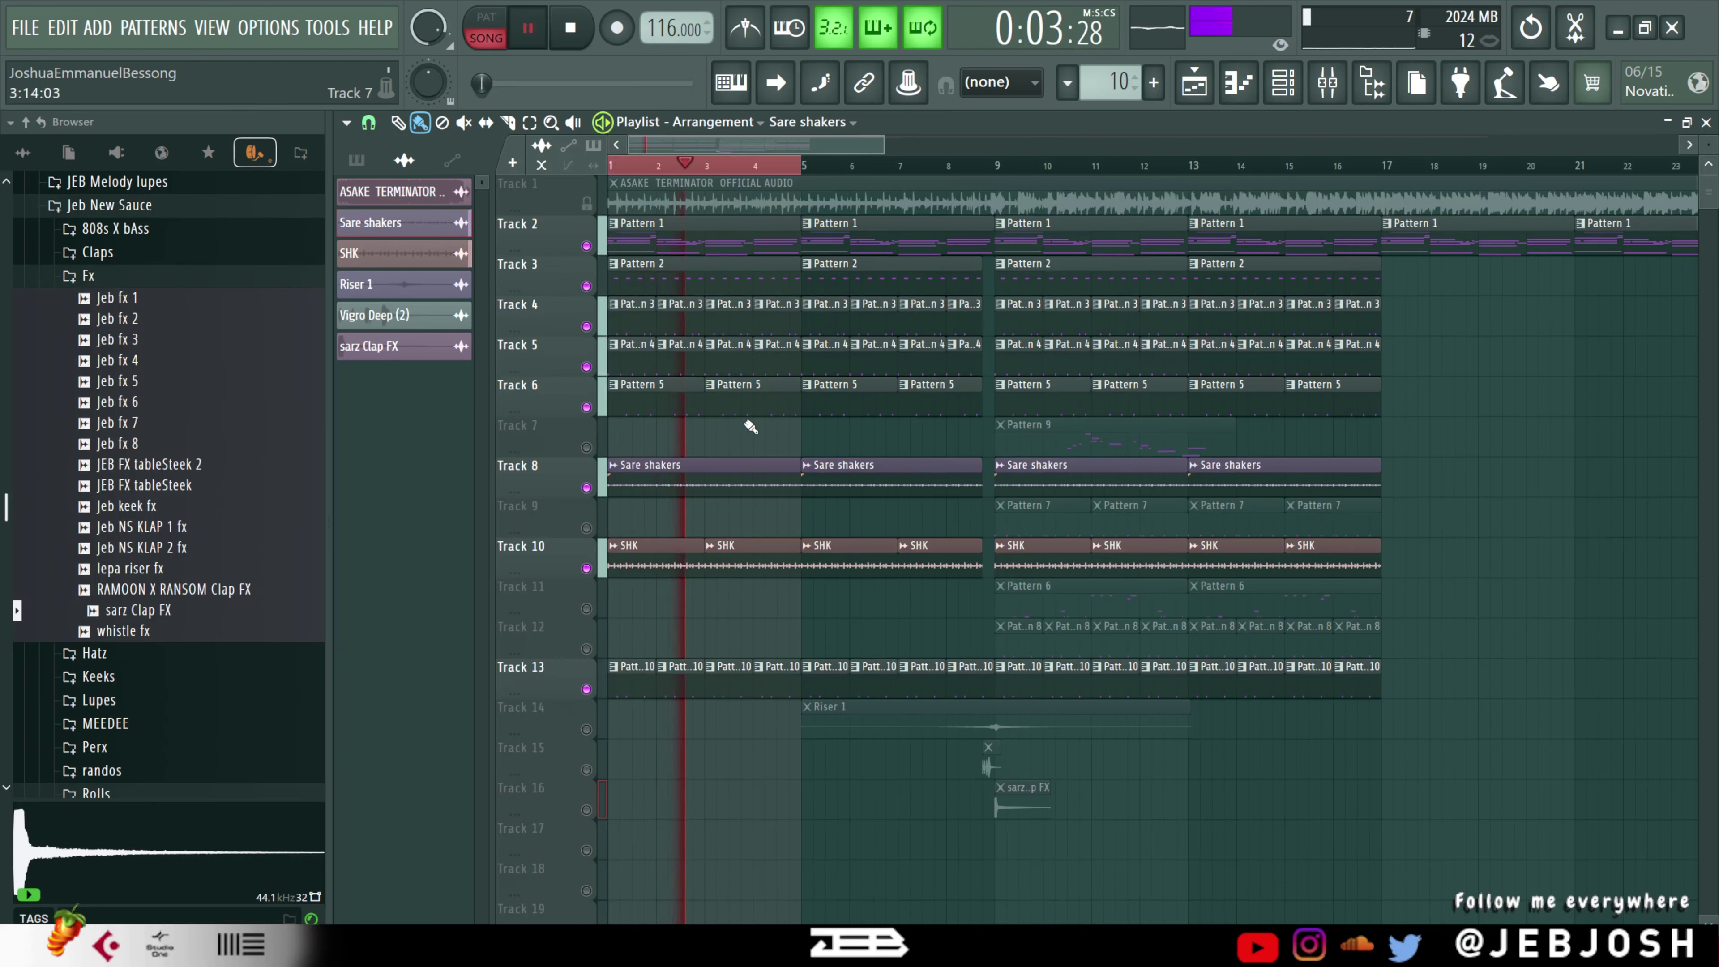
click(586, 447)
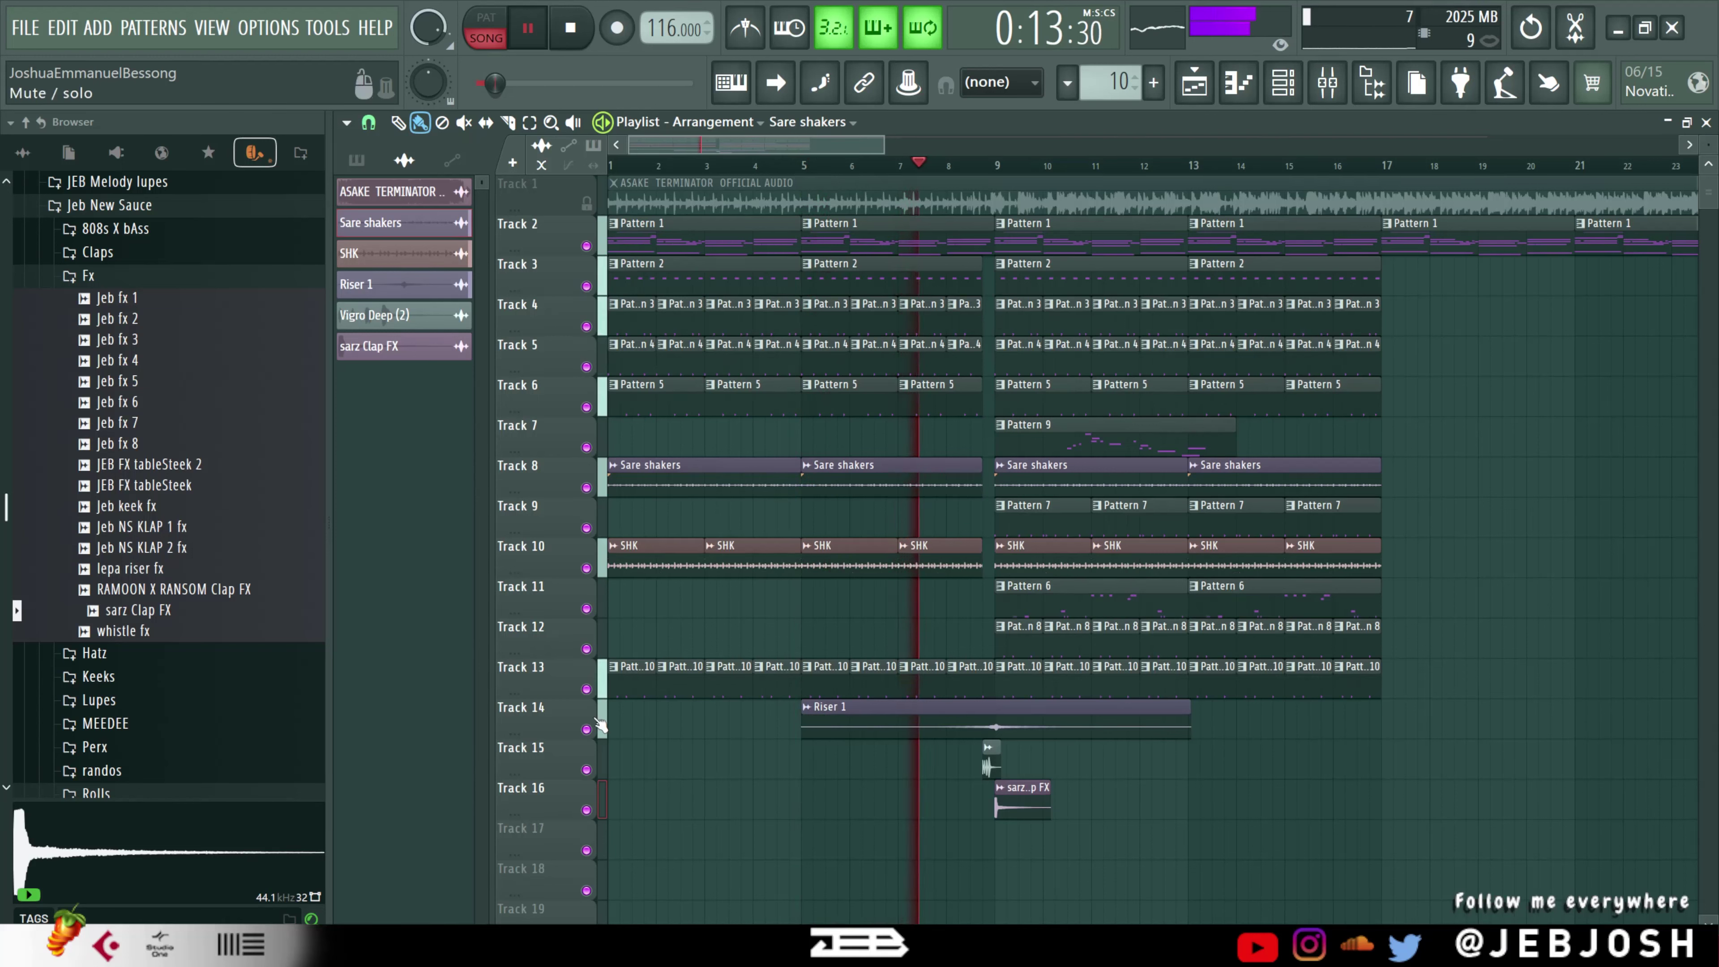
drag(586, 729, 586, 810)
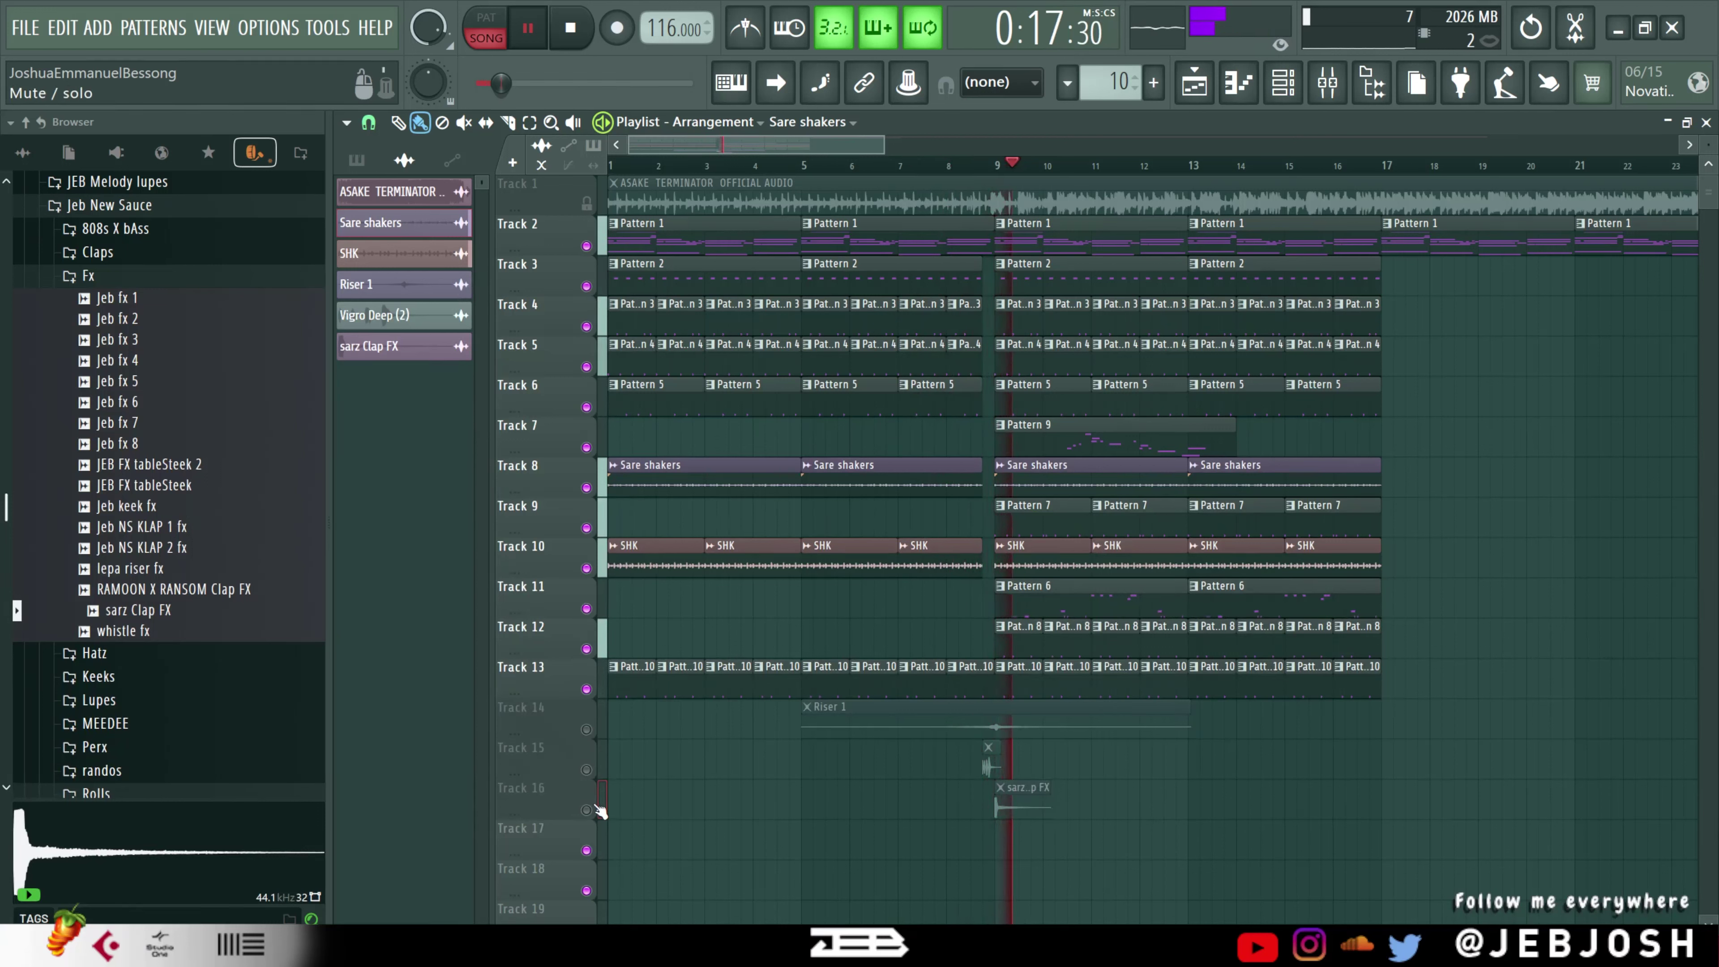
key(space)
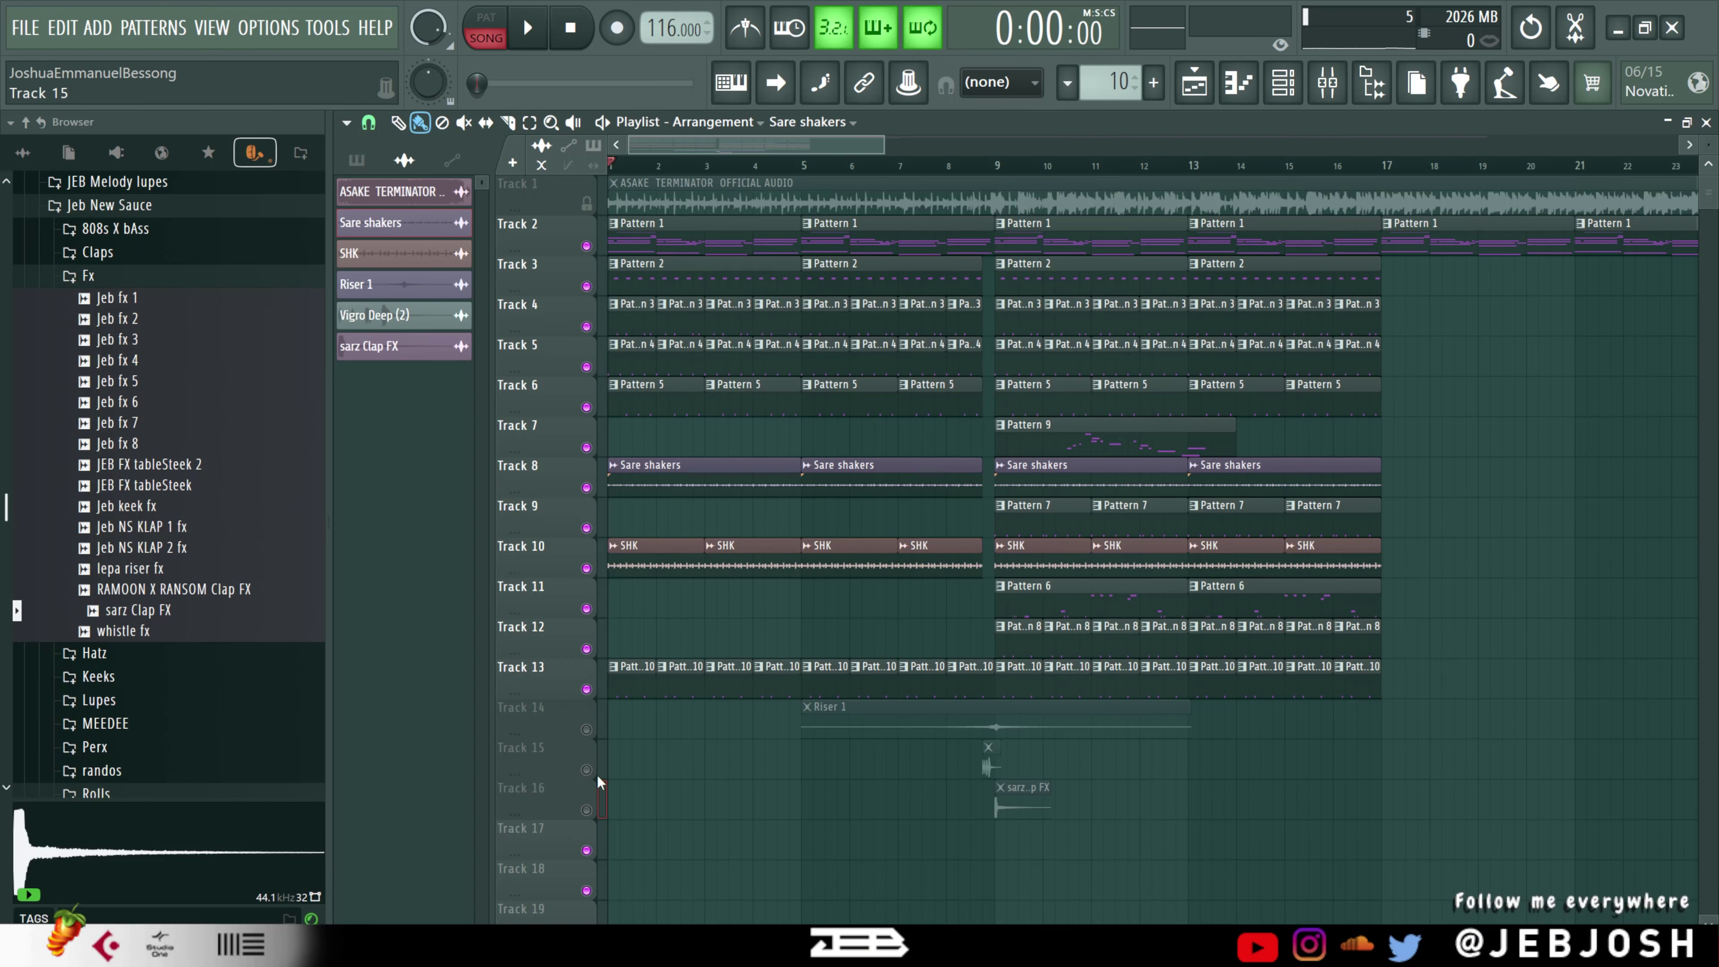
- Unmute Tracks 14, 15 and 16 and play the arrangement from bar 5
click(586, 731)
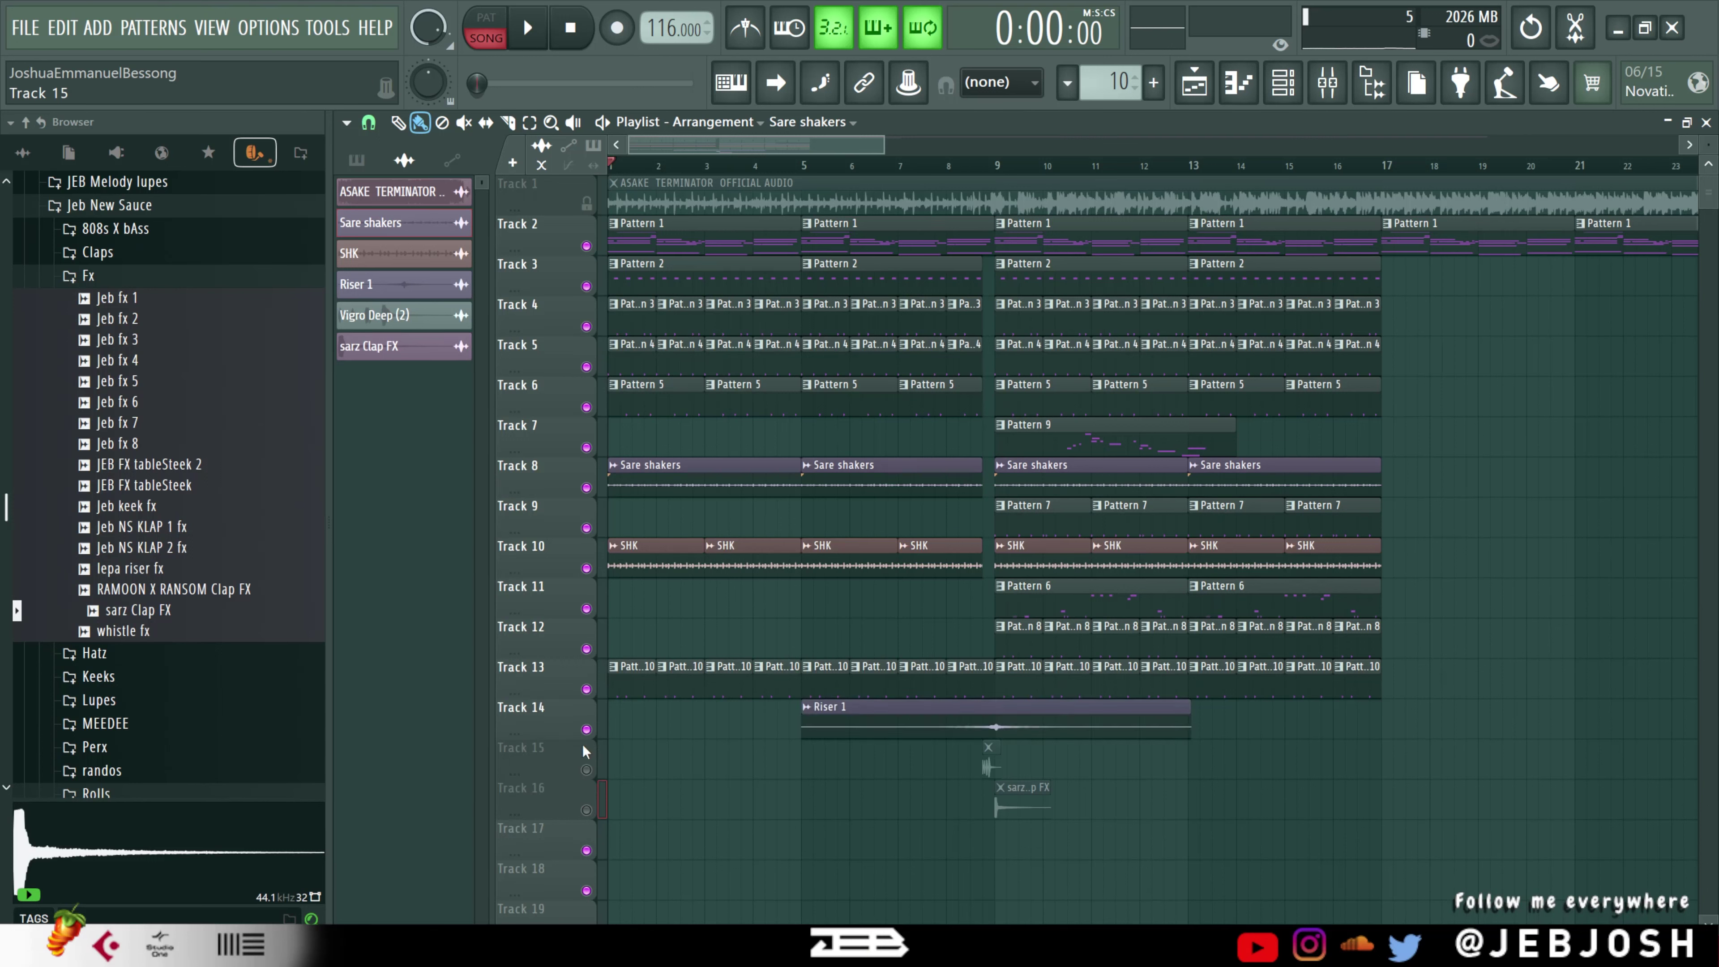
click(586, 770)
click(586, 810)
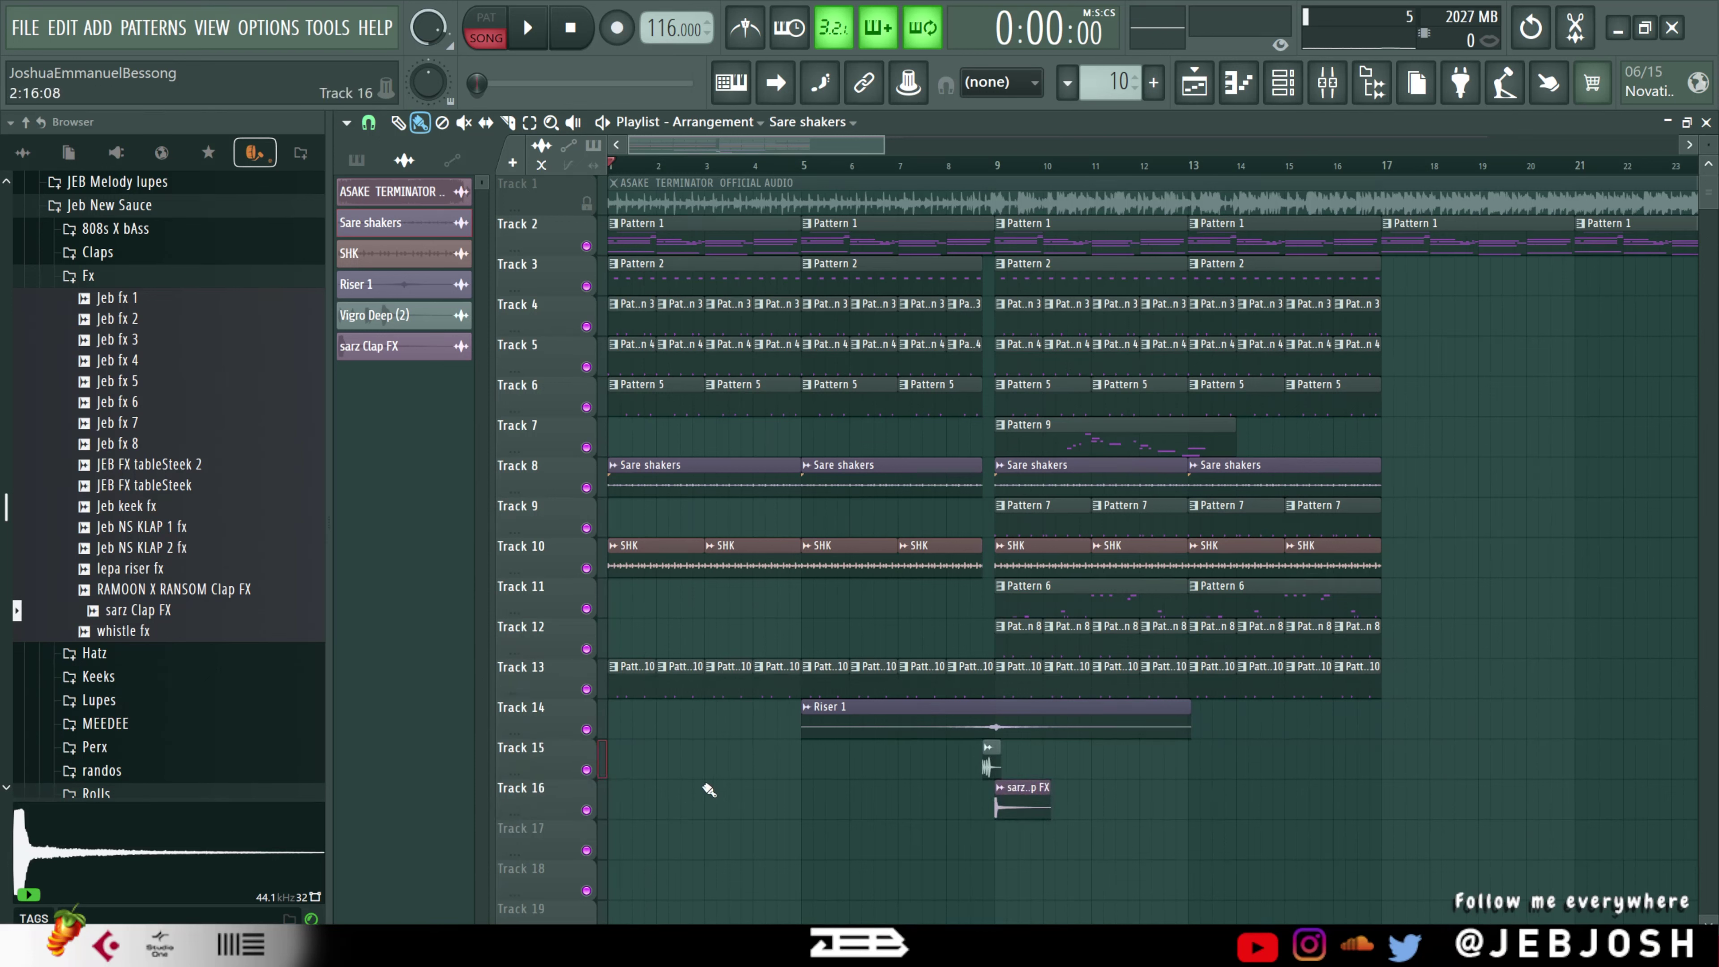
click(807, 164)
key(space)
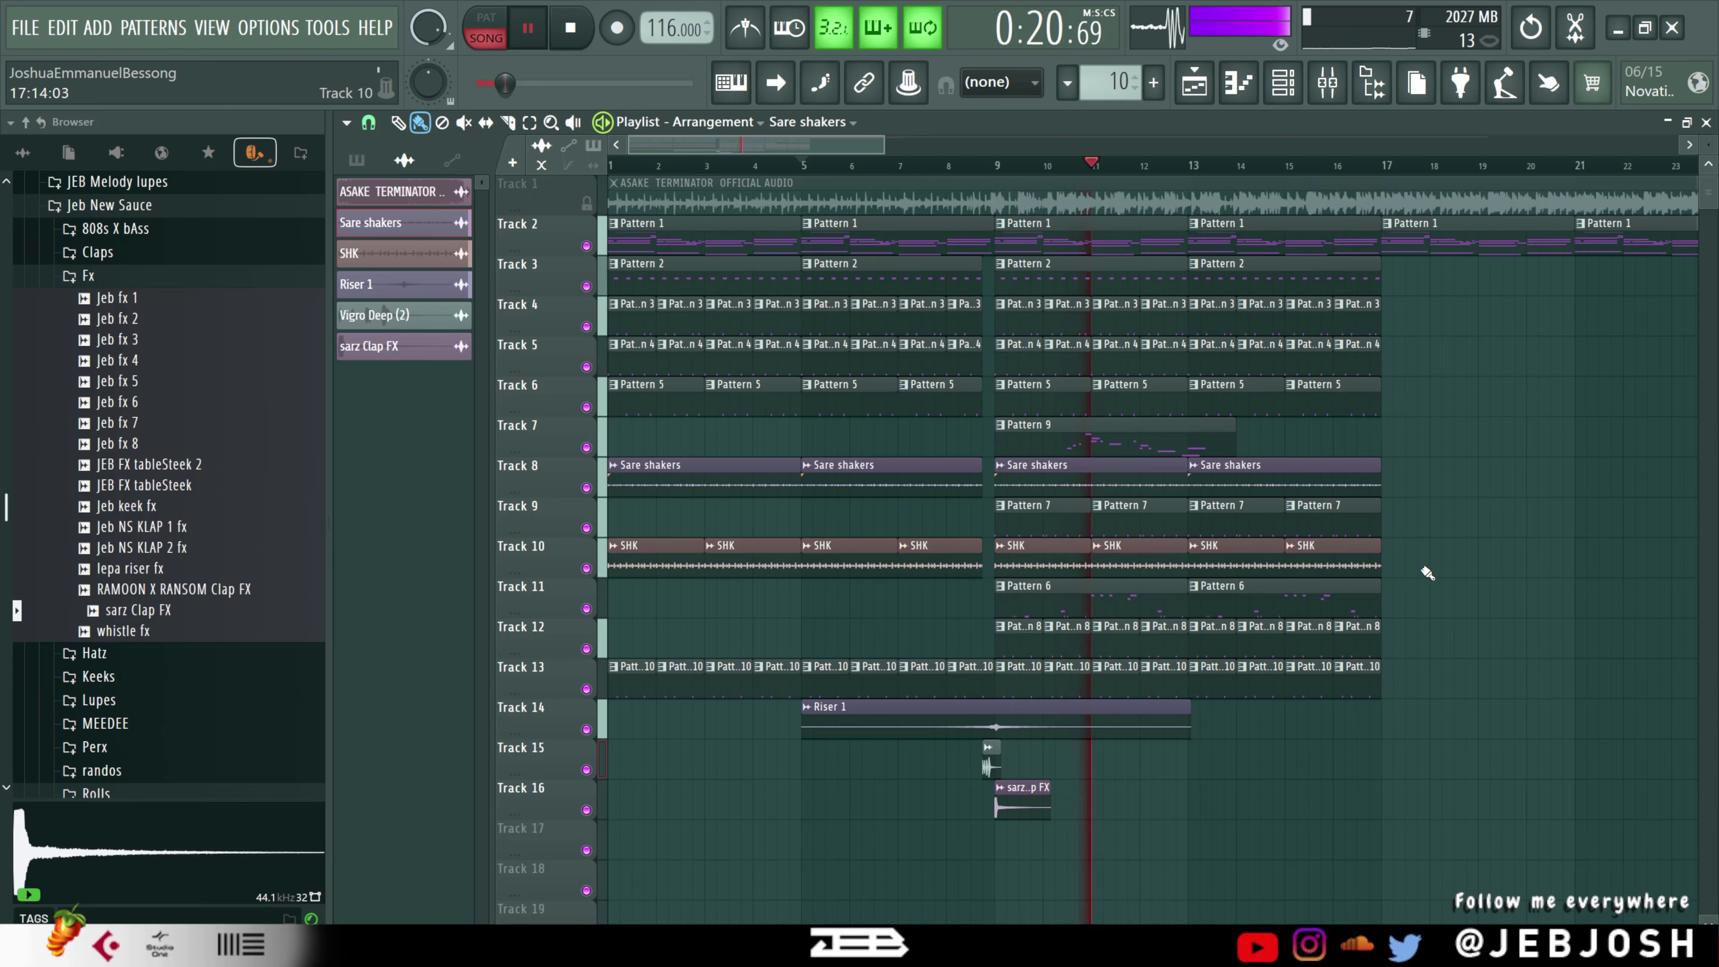
key(space)
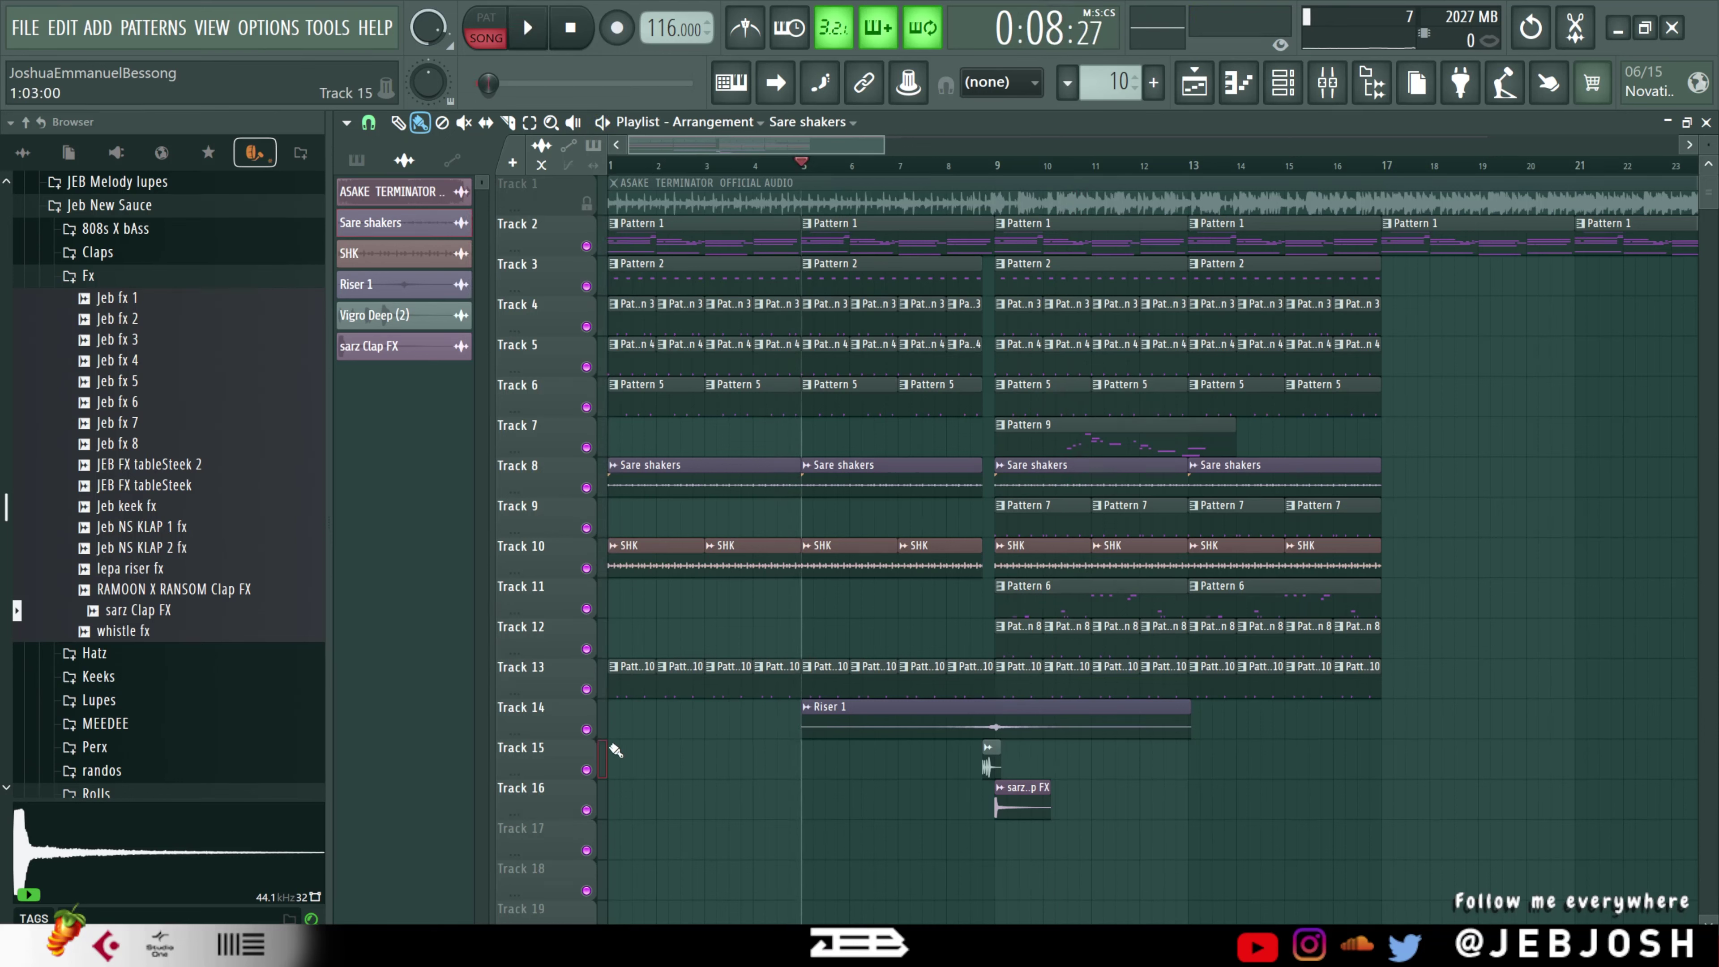
- Mute Tracks 14–16, replay from bar 5, then bring back Track 14's riser
click(586, 729)
click(587, 770)
click(586, 810)
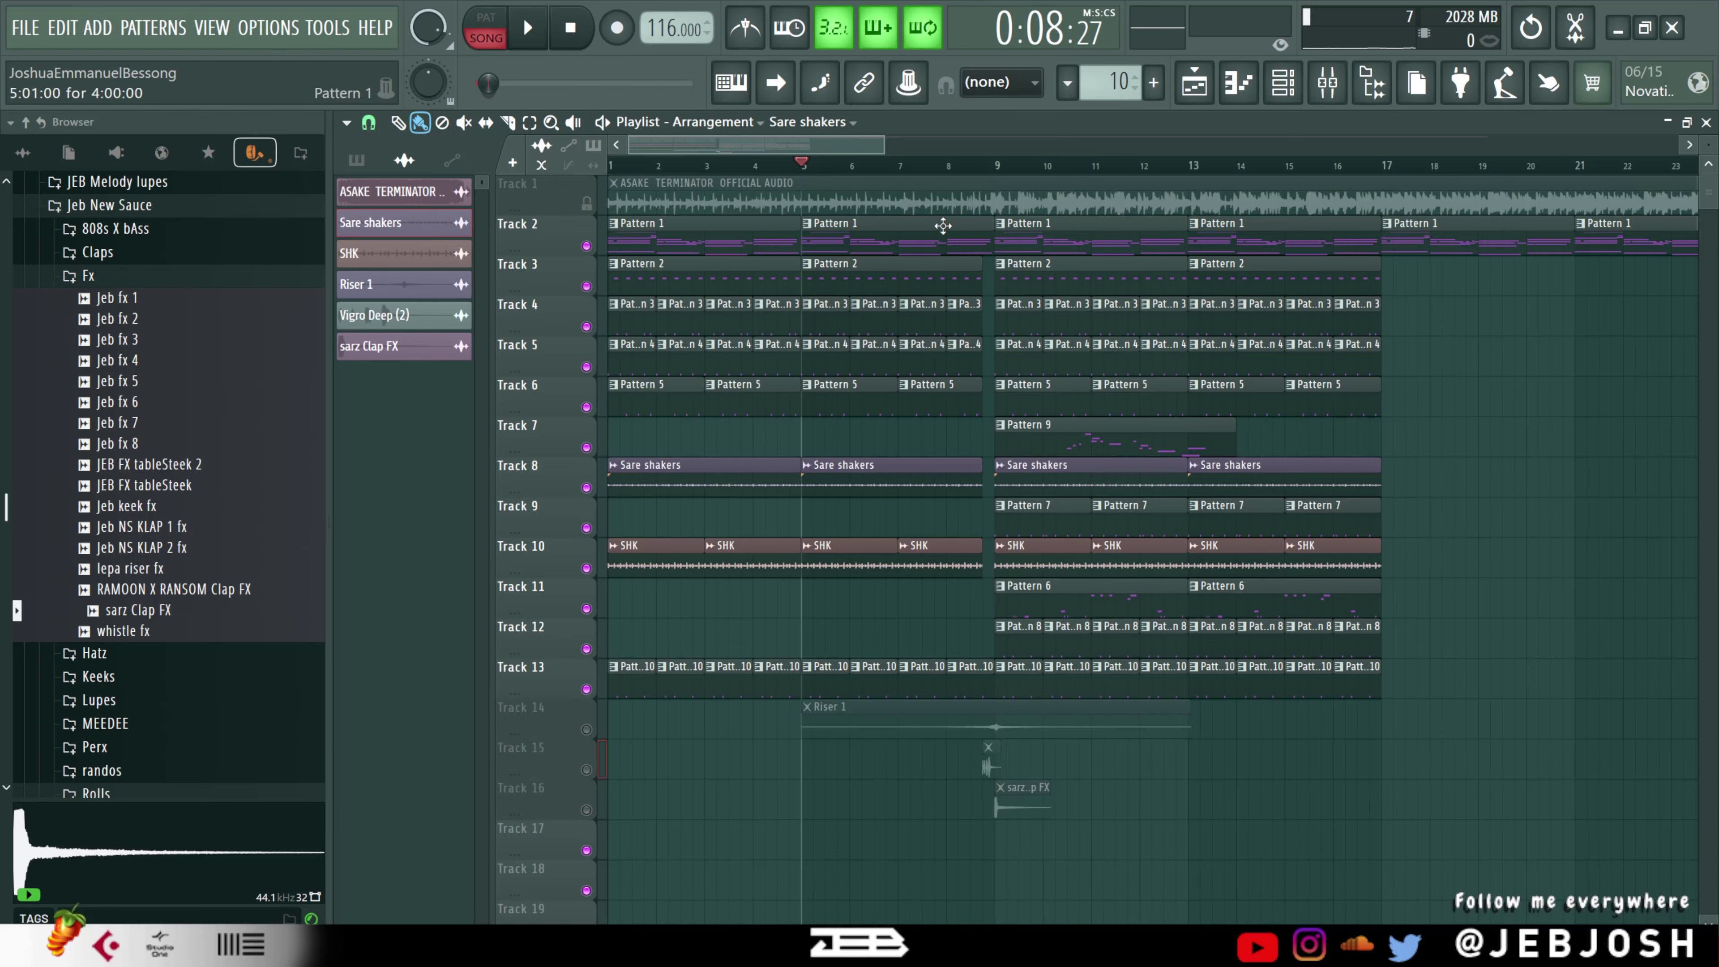
key(space)
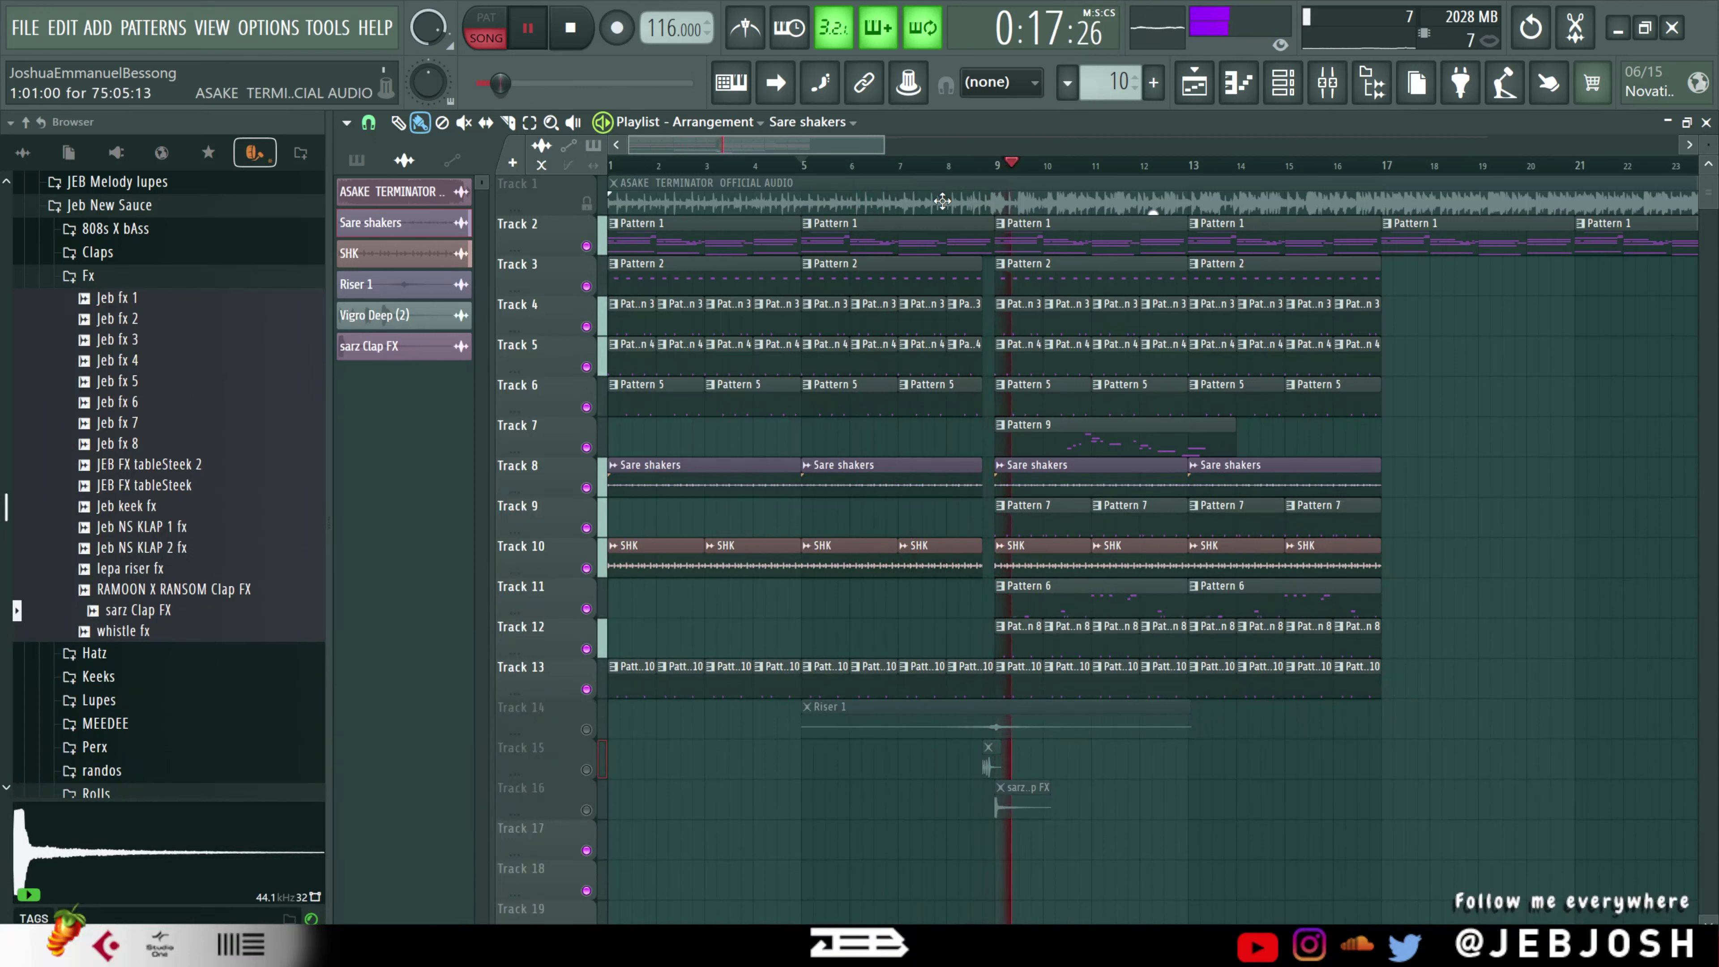
key(space)
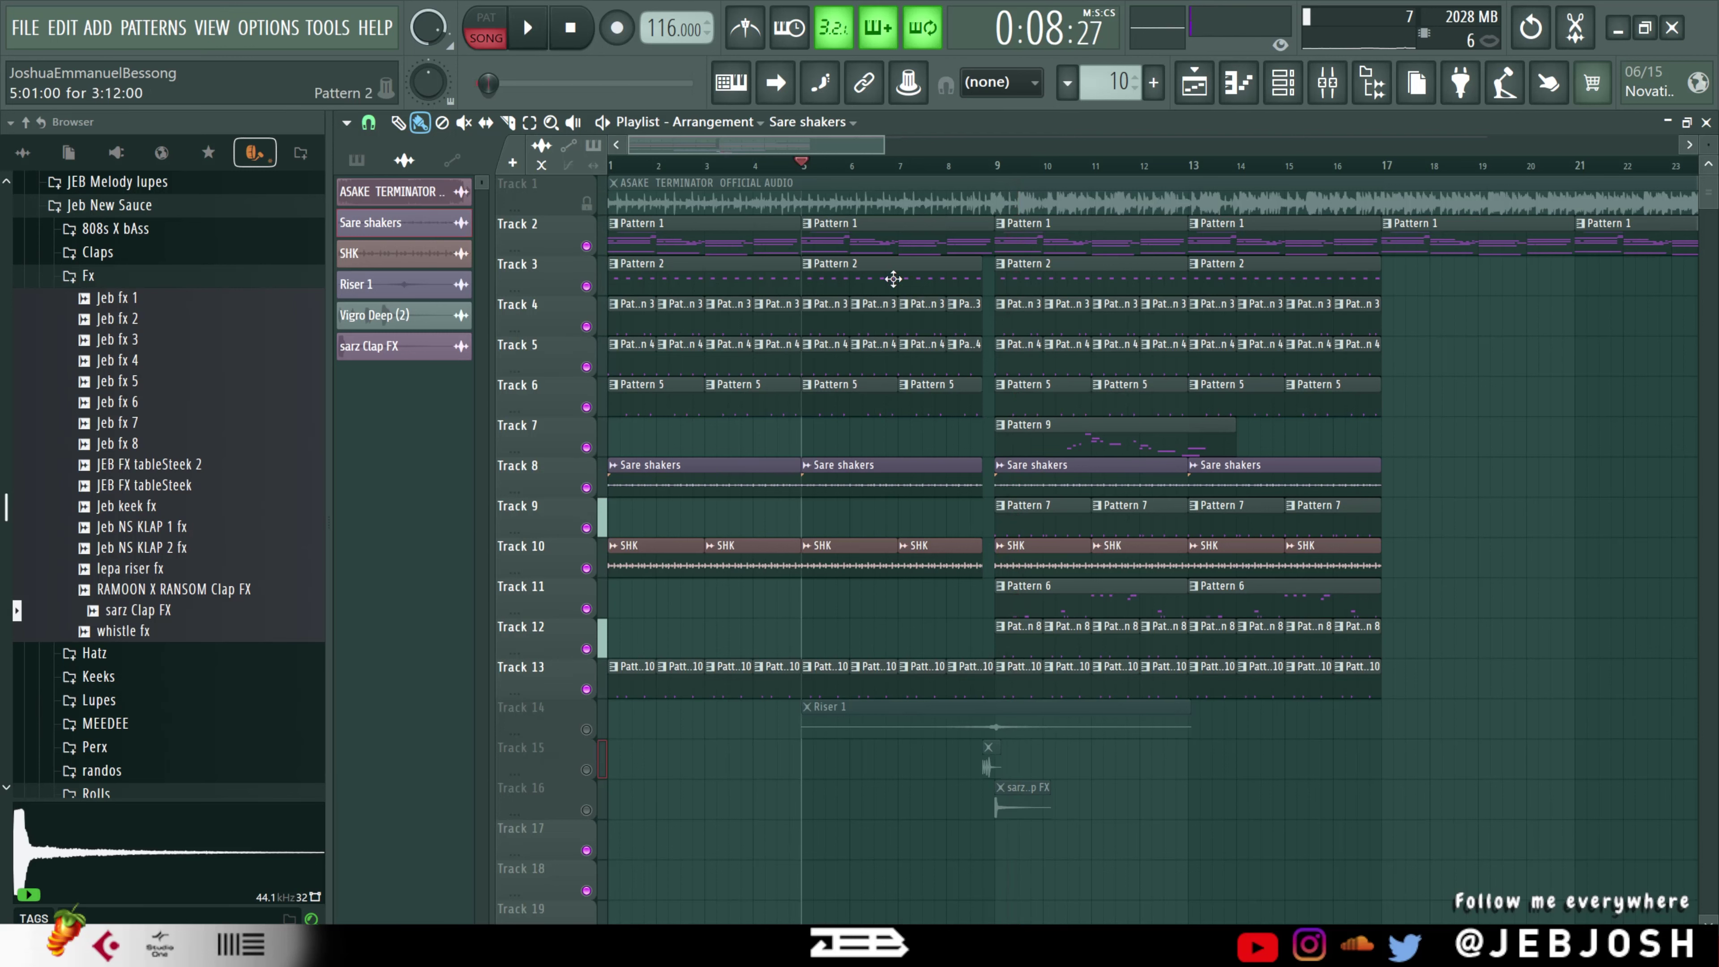
click(586, 730)
- Unmute the FX clips on Tracks 15 and 16, then open the pattern list to choose Pattern 7
click(587, 770)
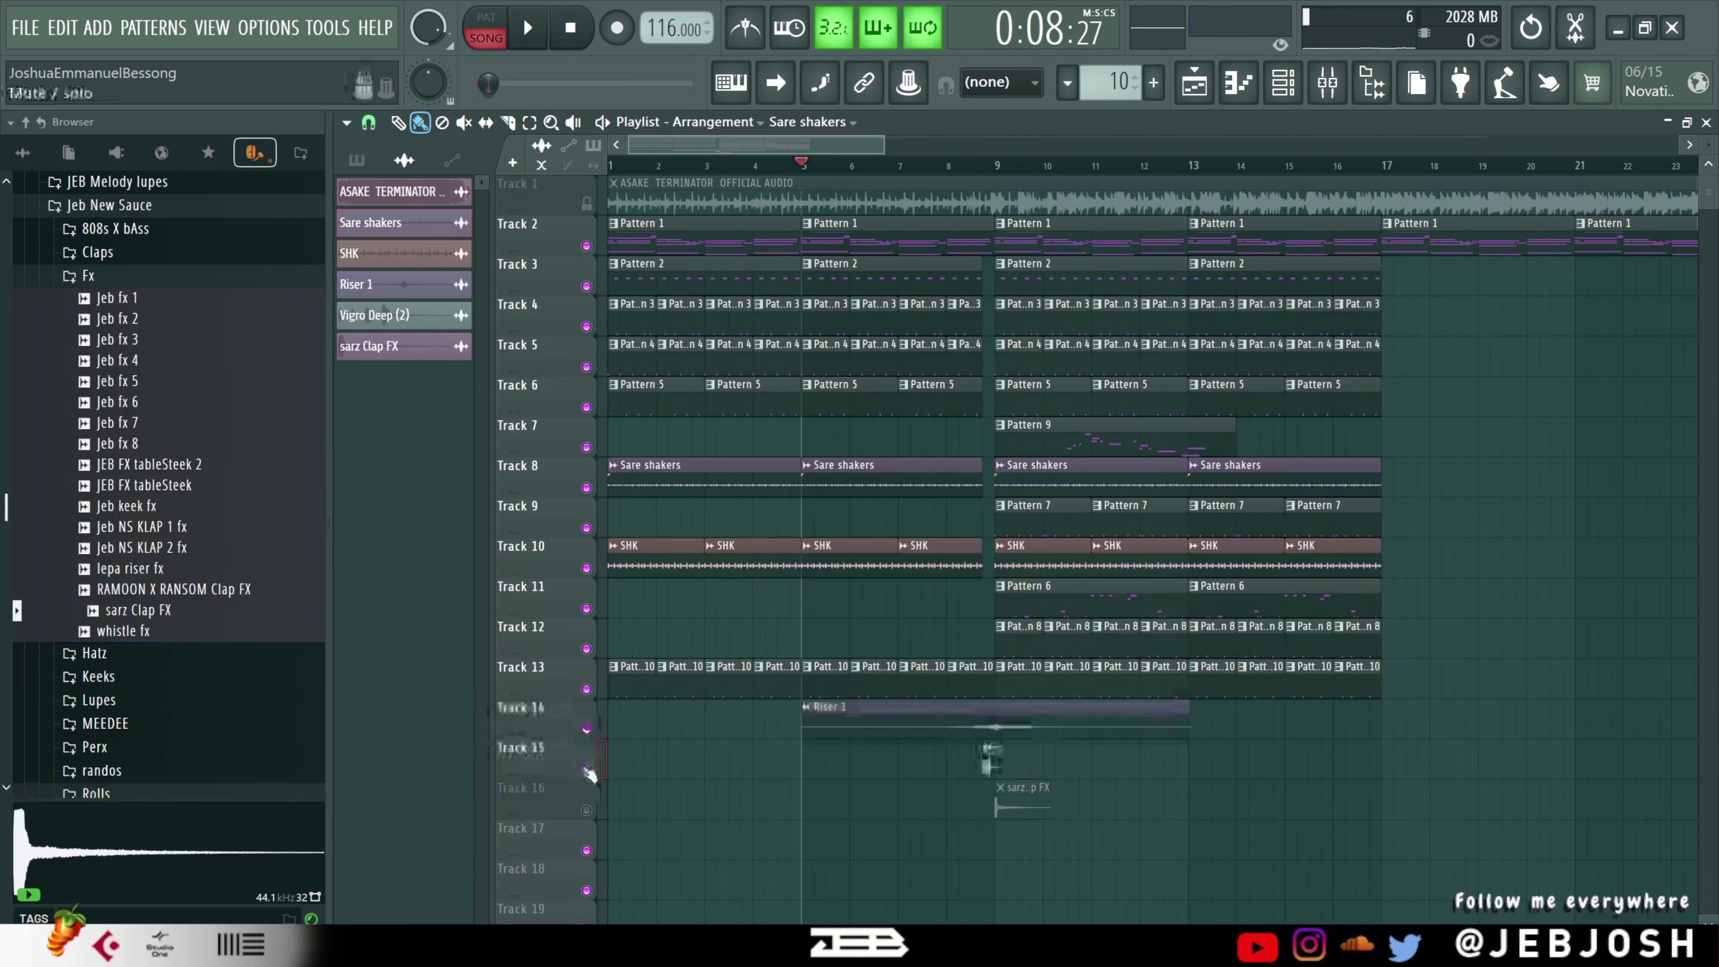
click(587, 811)
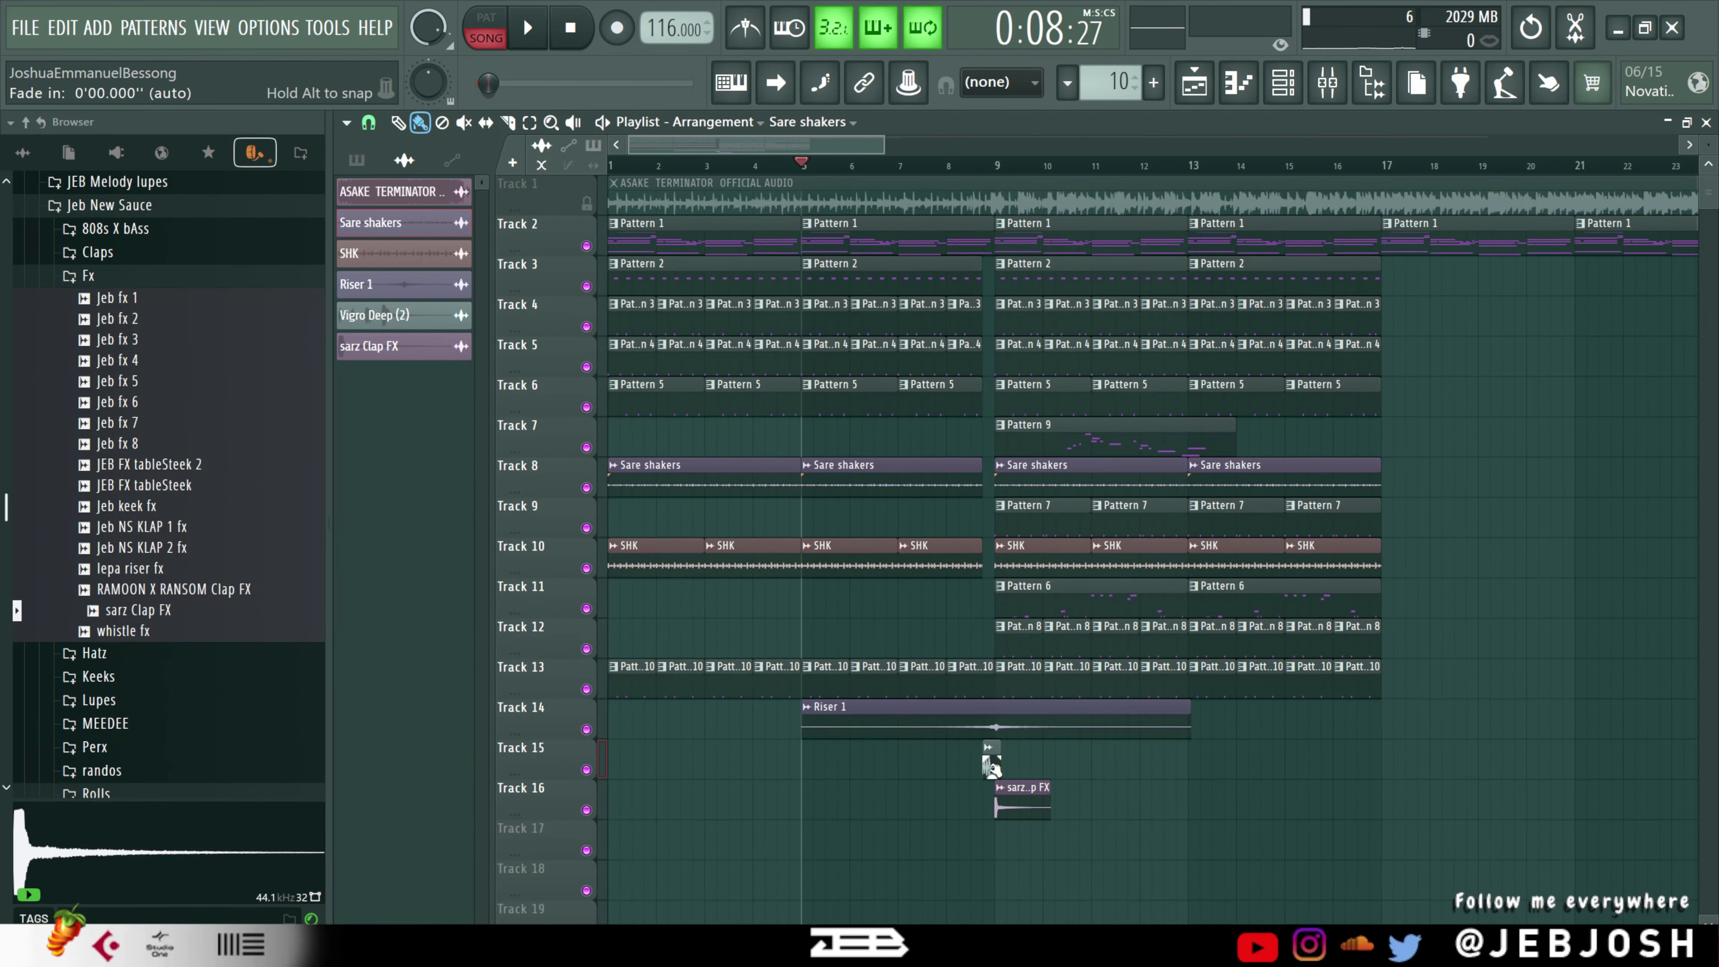
scroll(992, 767, up, 5)
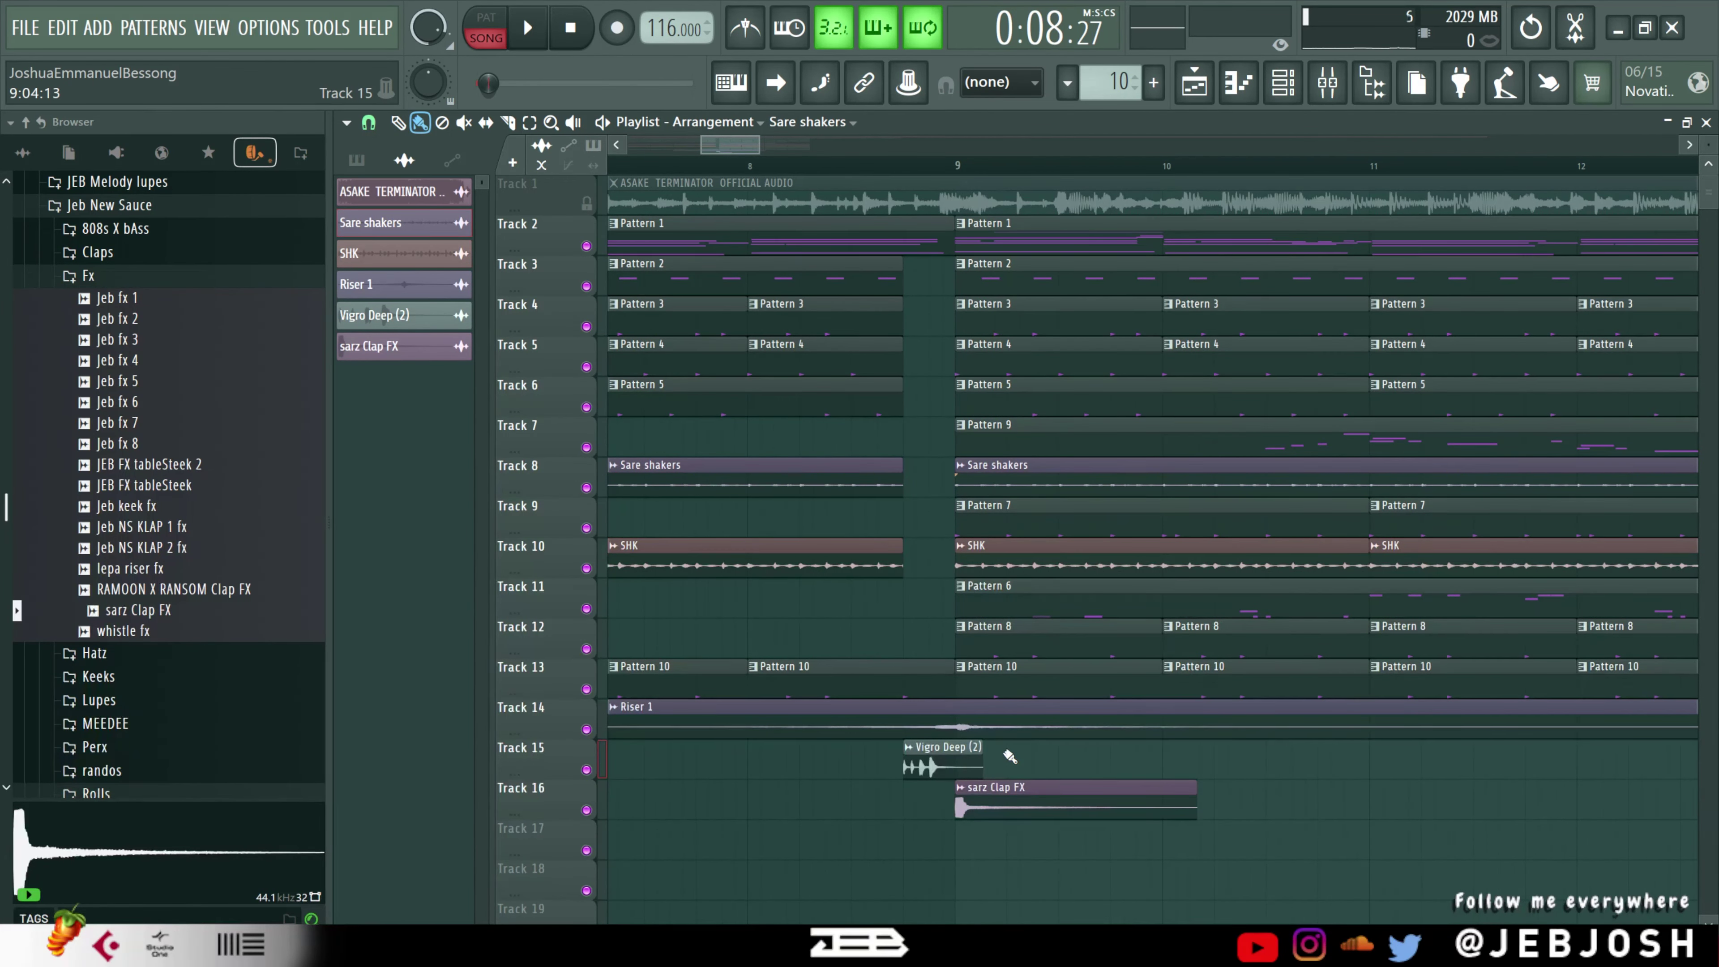
scroll(1000, 702, down, 2)
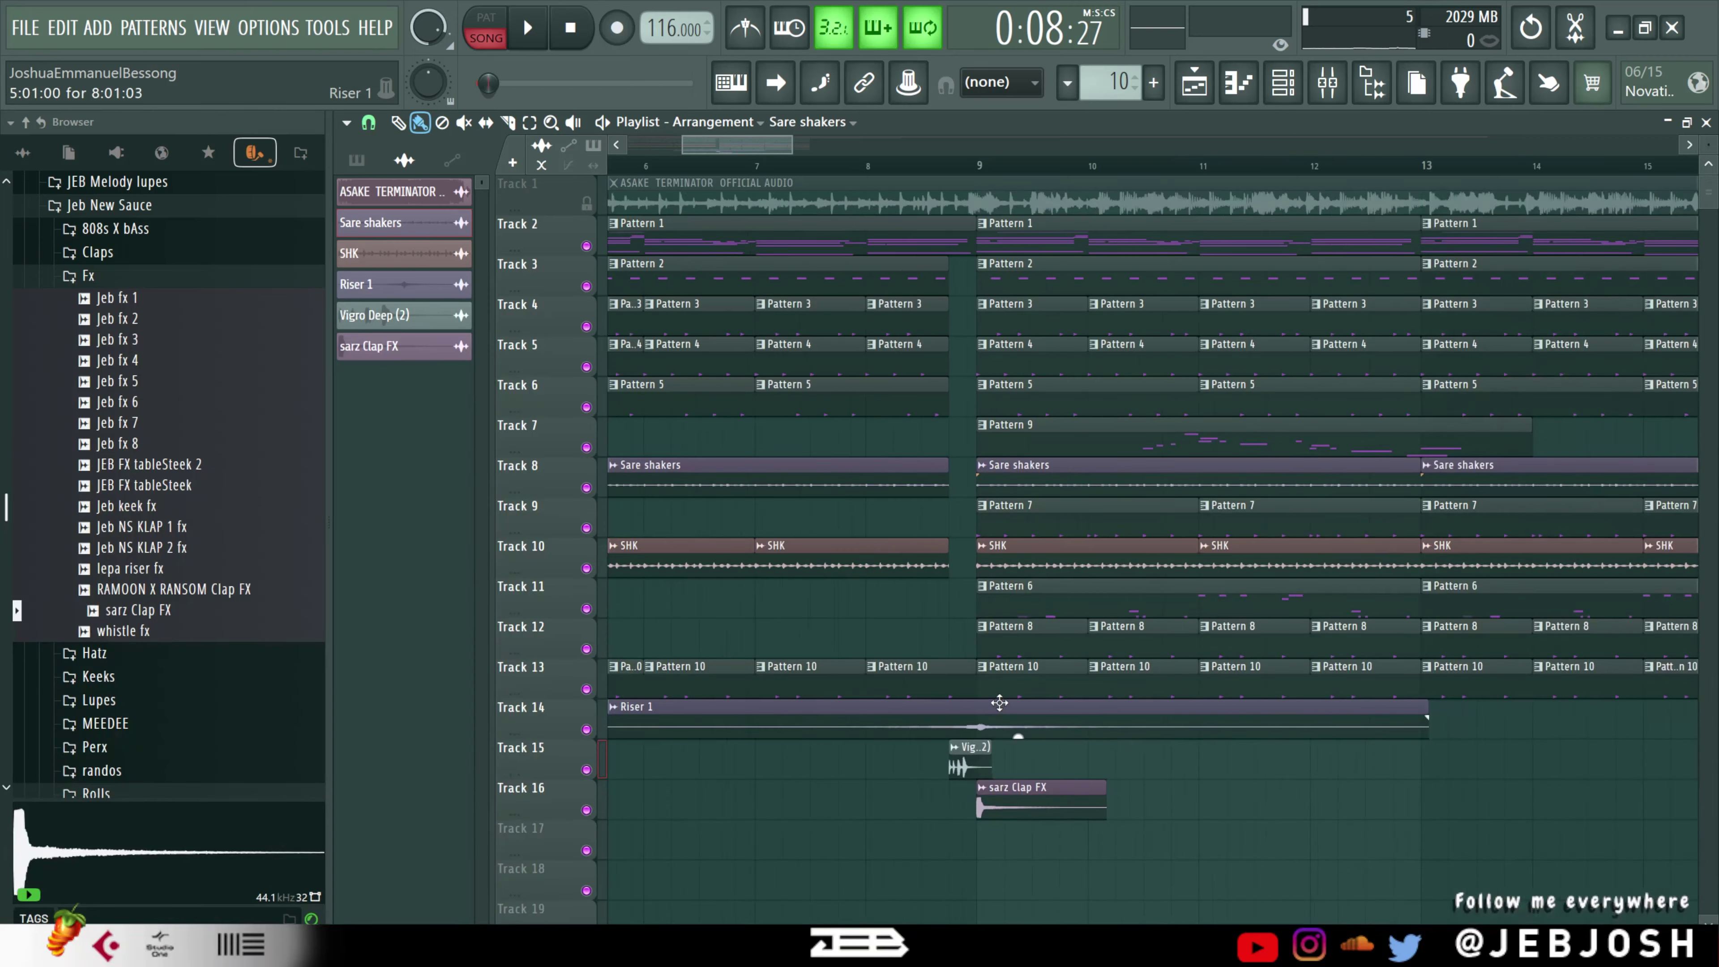
click(1000, 535)
key(l)
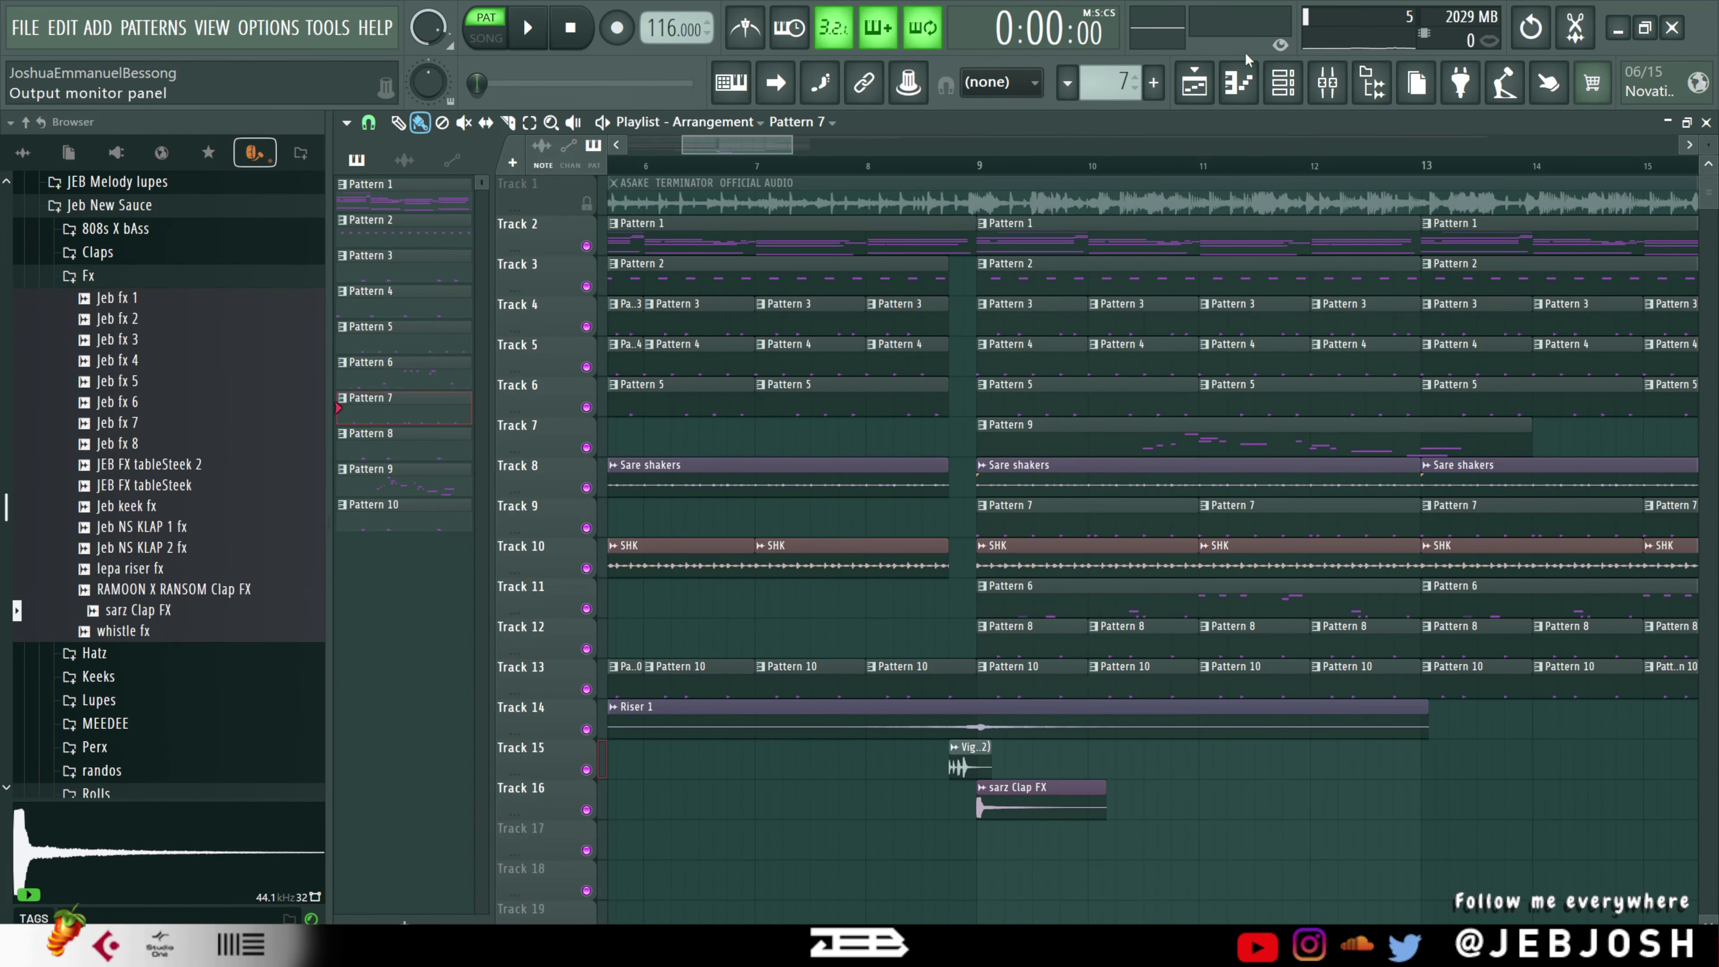
click(1240, 78)
key(space)
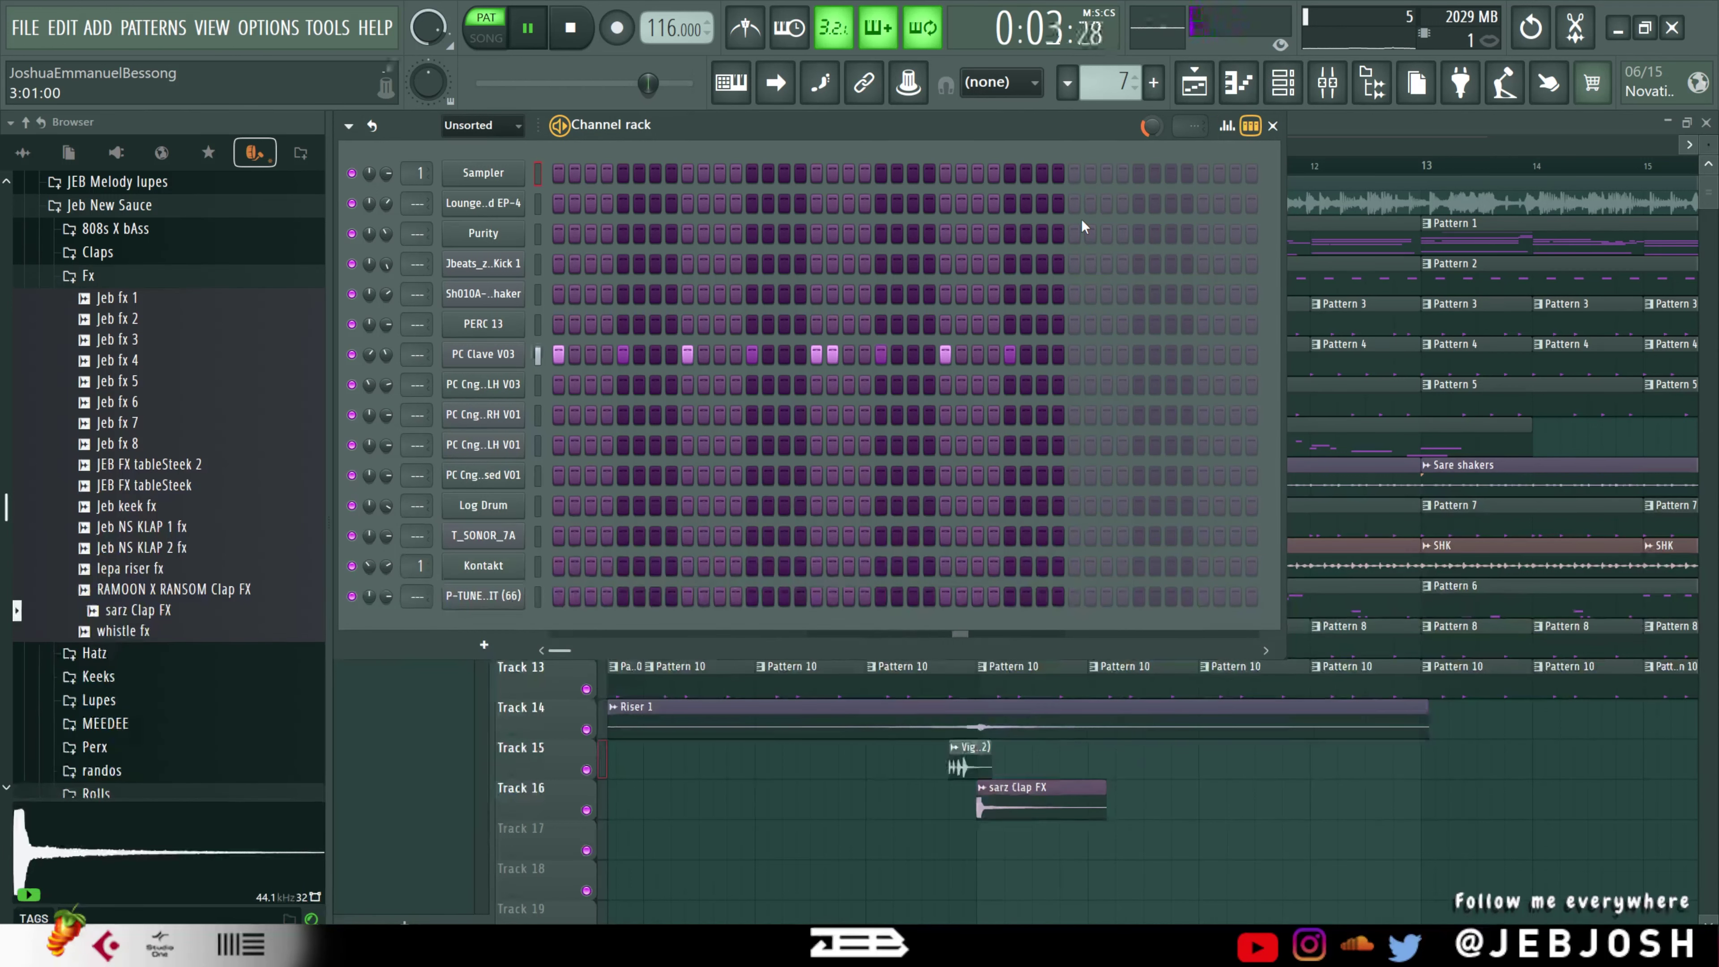
key(space)
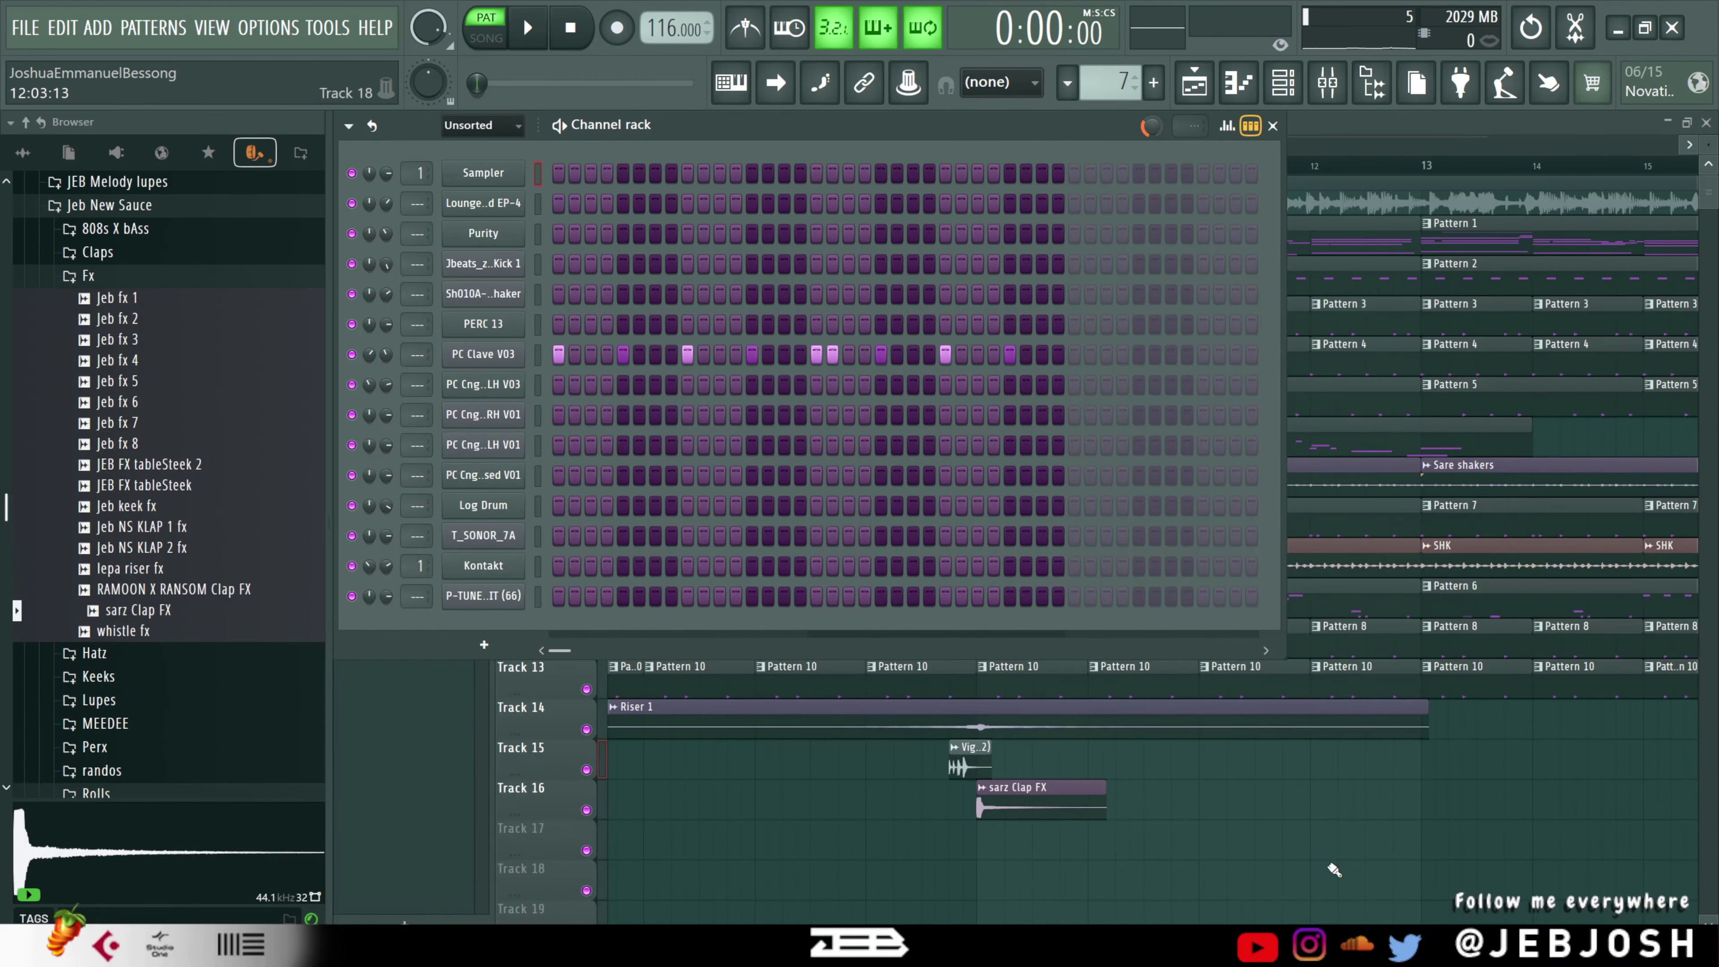
key(F6)
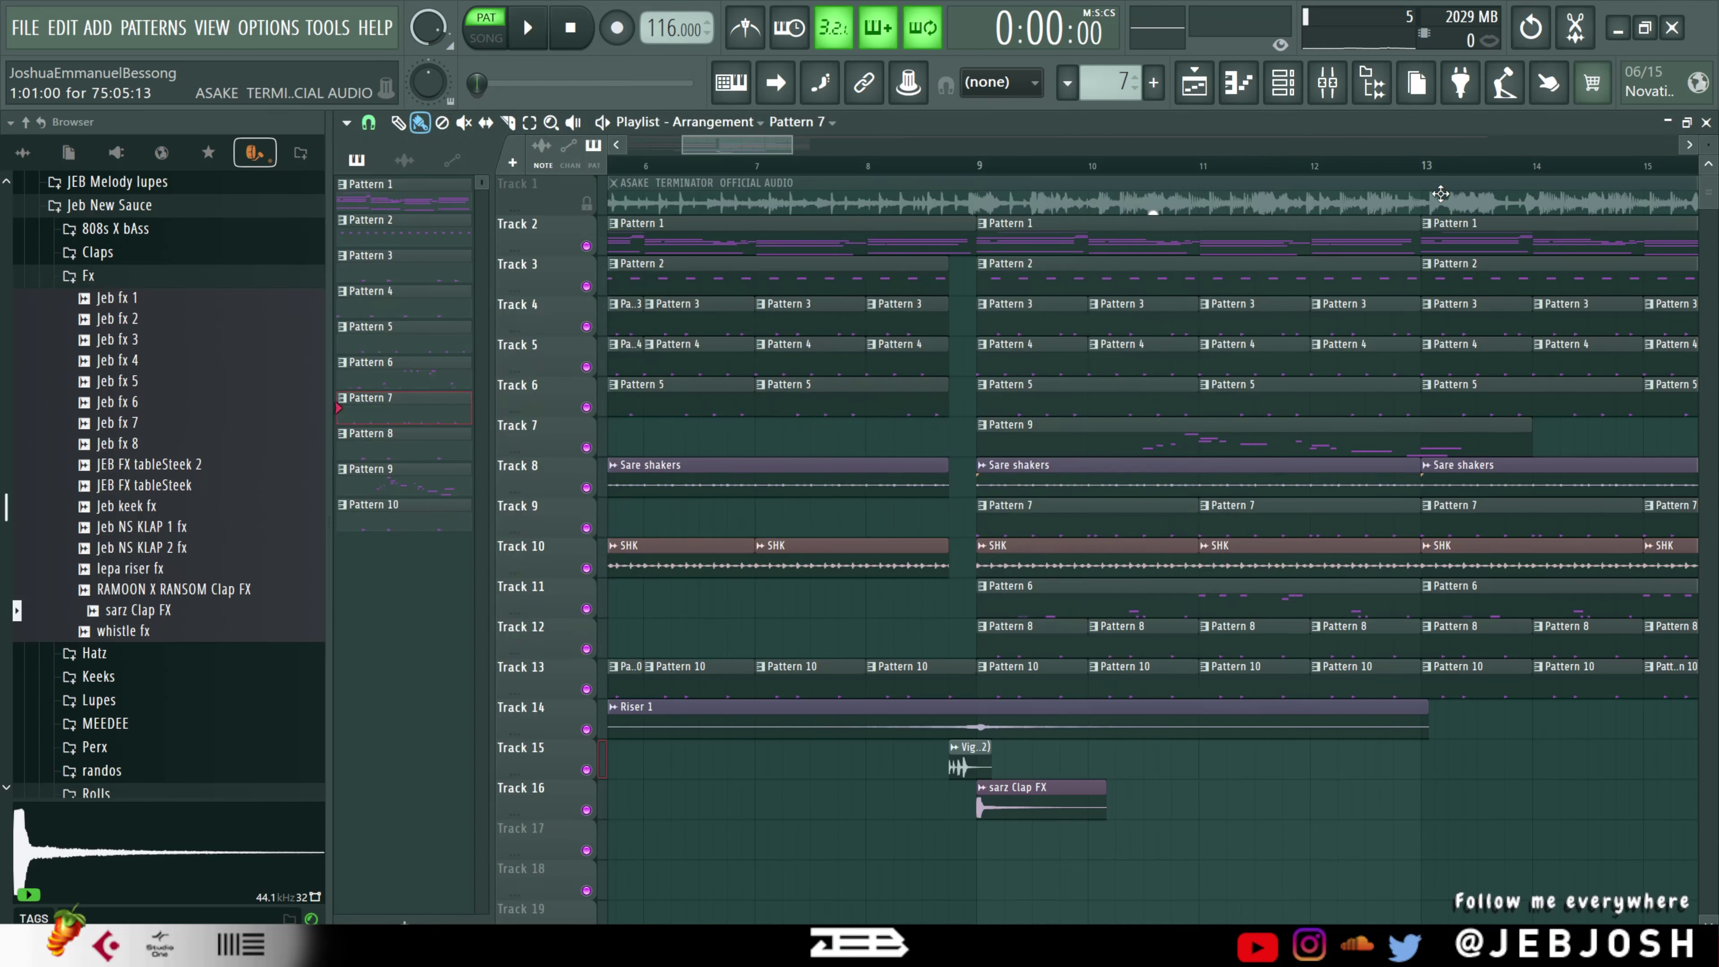
- Select bars 9 to 13 and mute Tracks 11, 14, 16 and 15
drag(1434, 169, 977, 166)
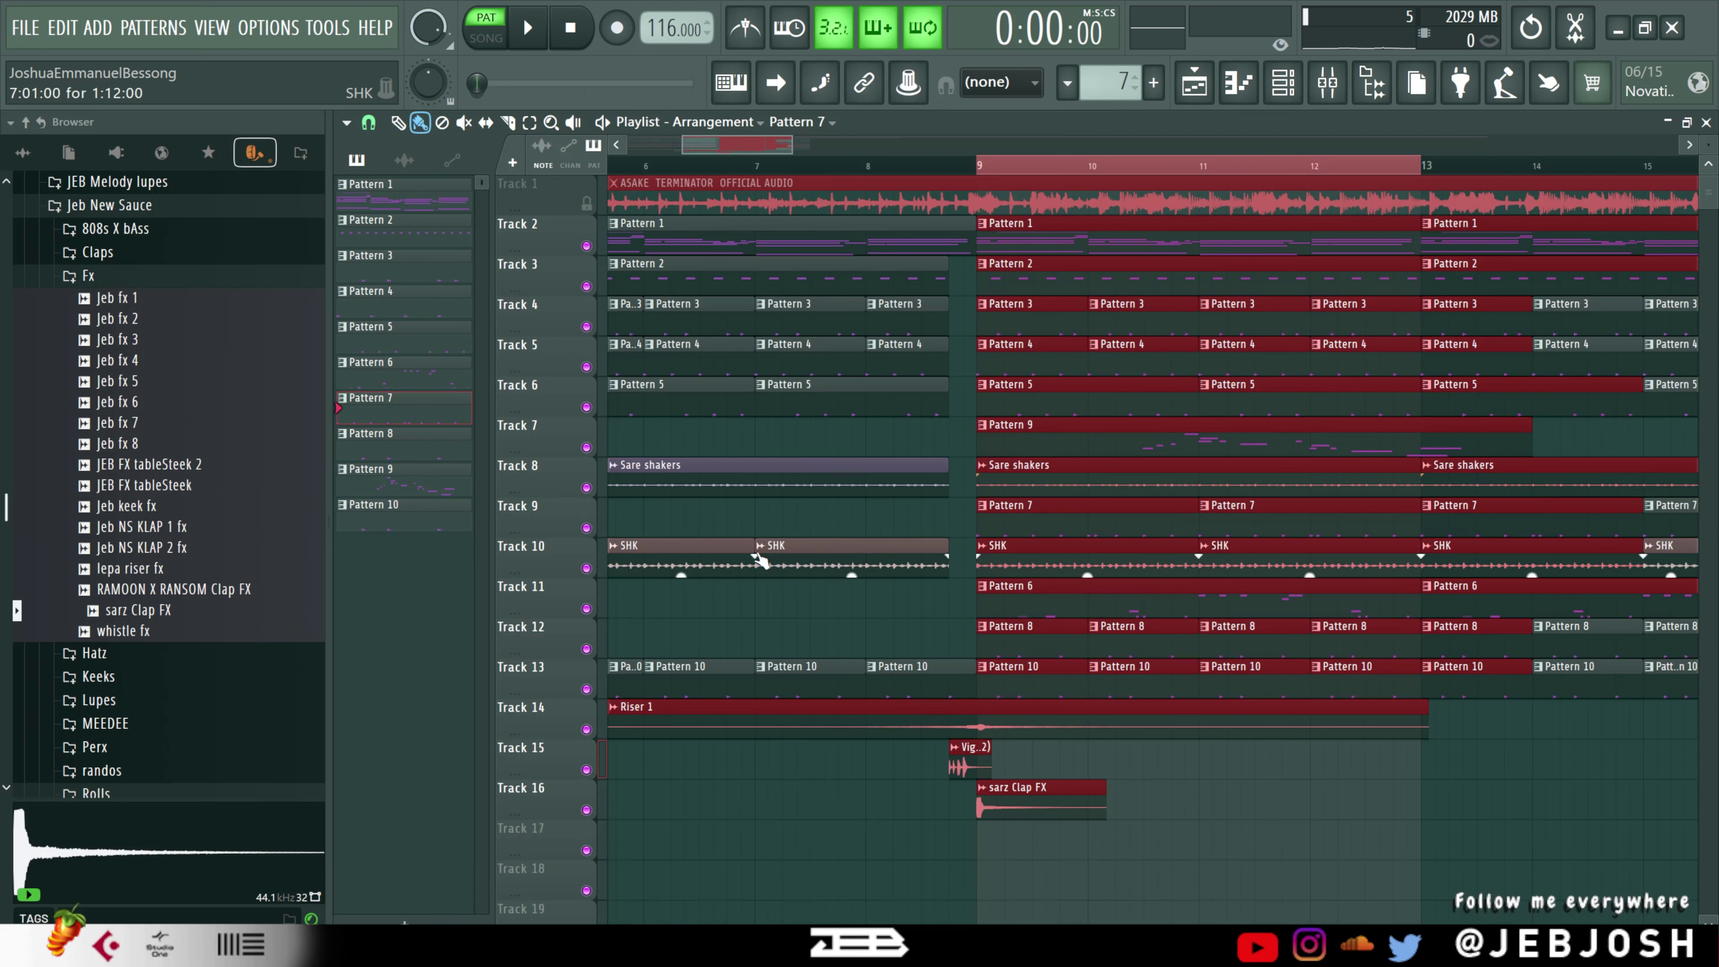
click(586, 609)
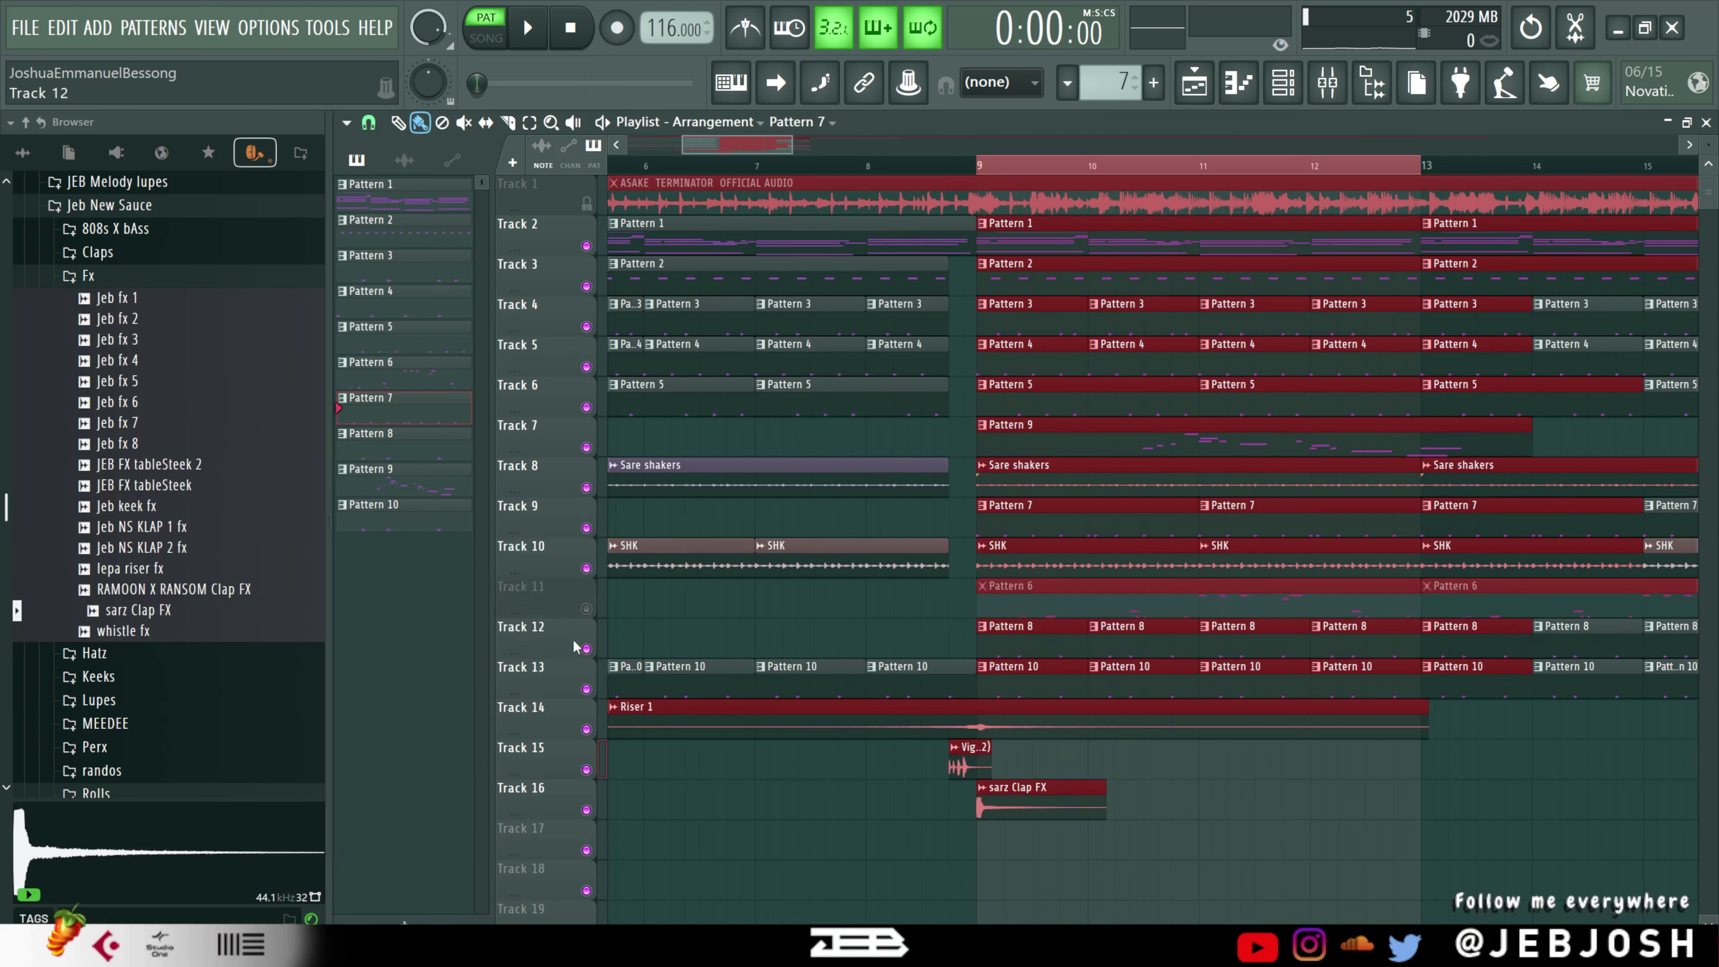
click(586, 729)
click(586, 810)
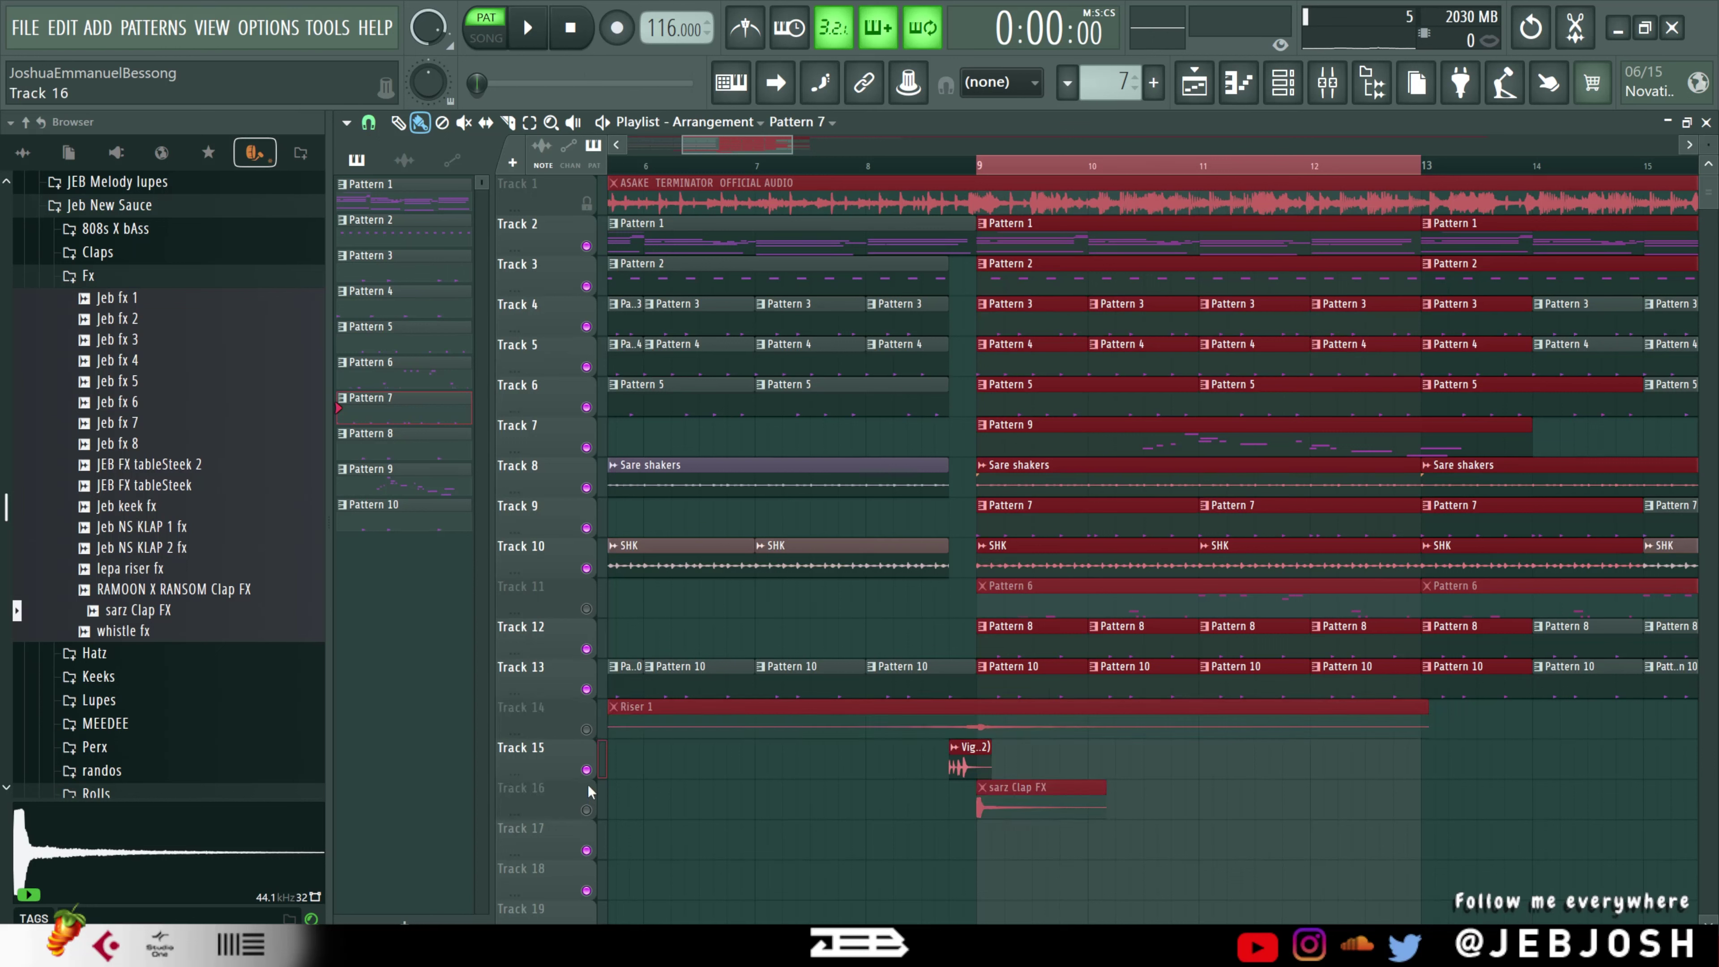
click(586, 770)
- Play the whole song, mute Track 7's Pattern 9 while listening, then stop
key(space)
click(486, 38)
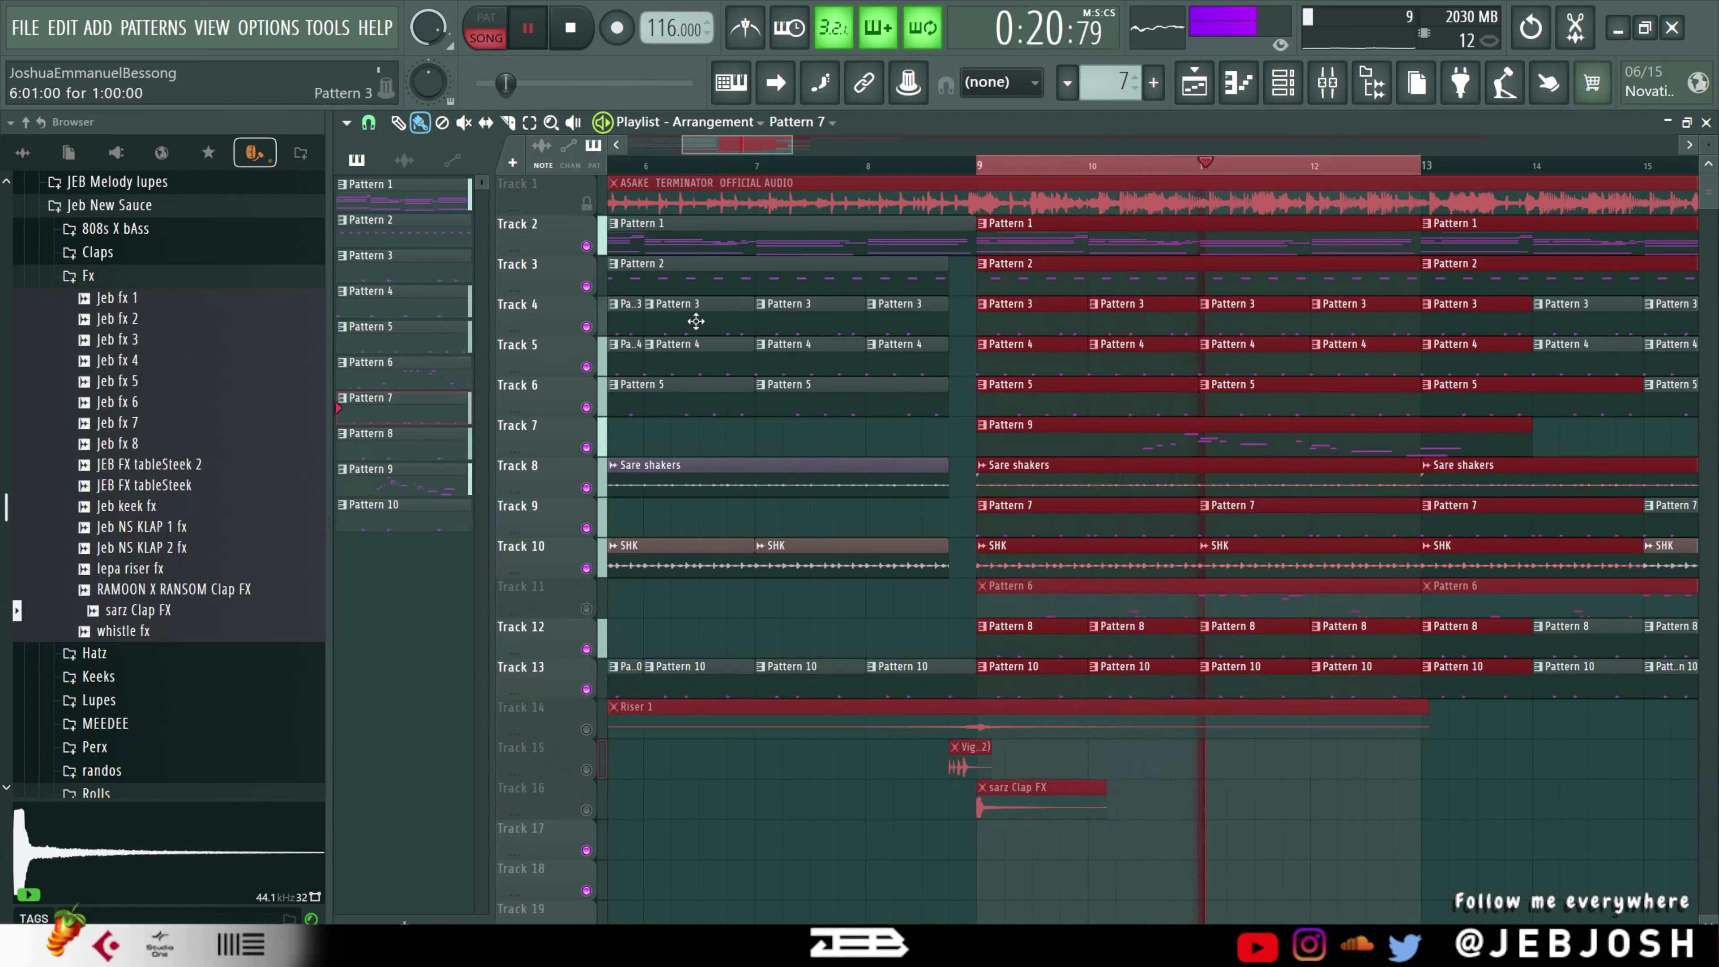
click(586, 447)
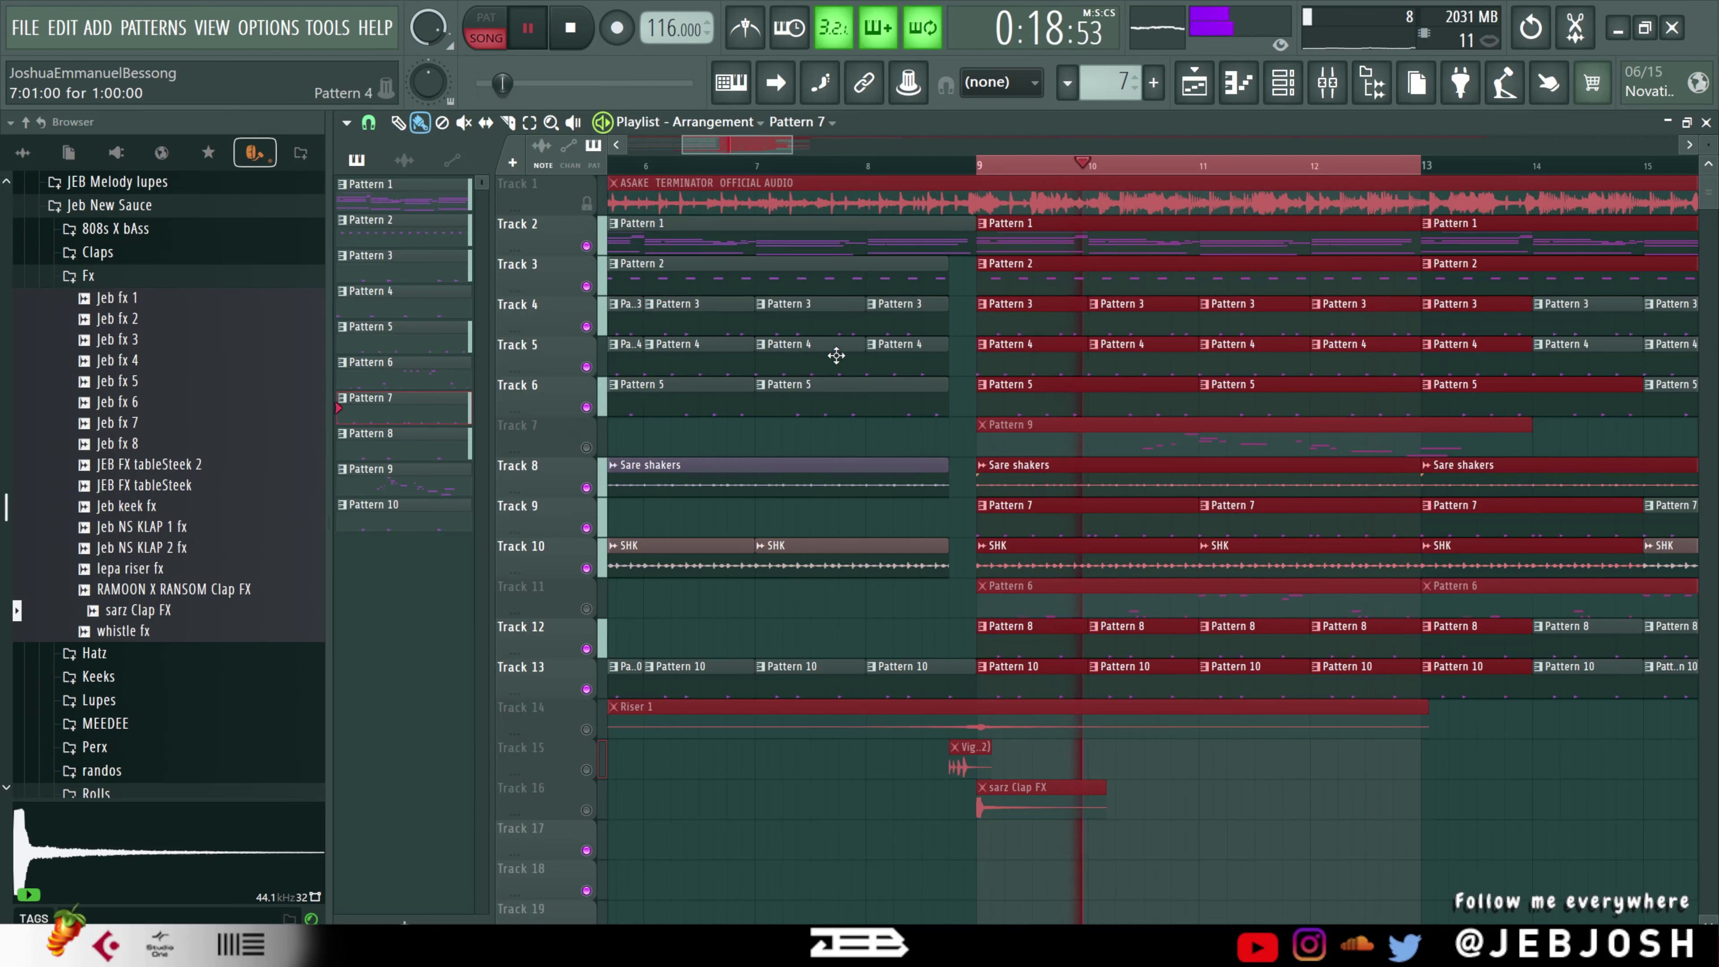
key(space)
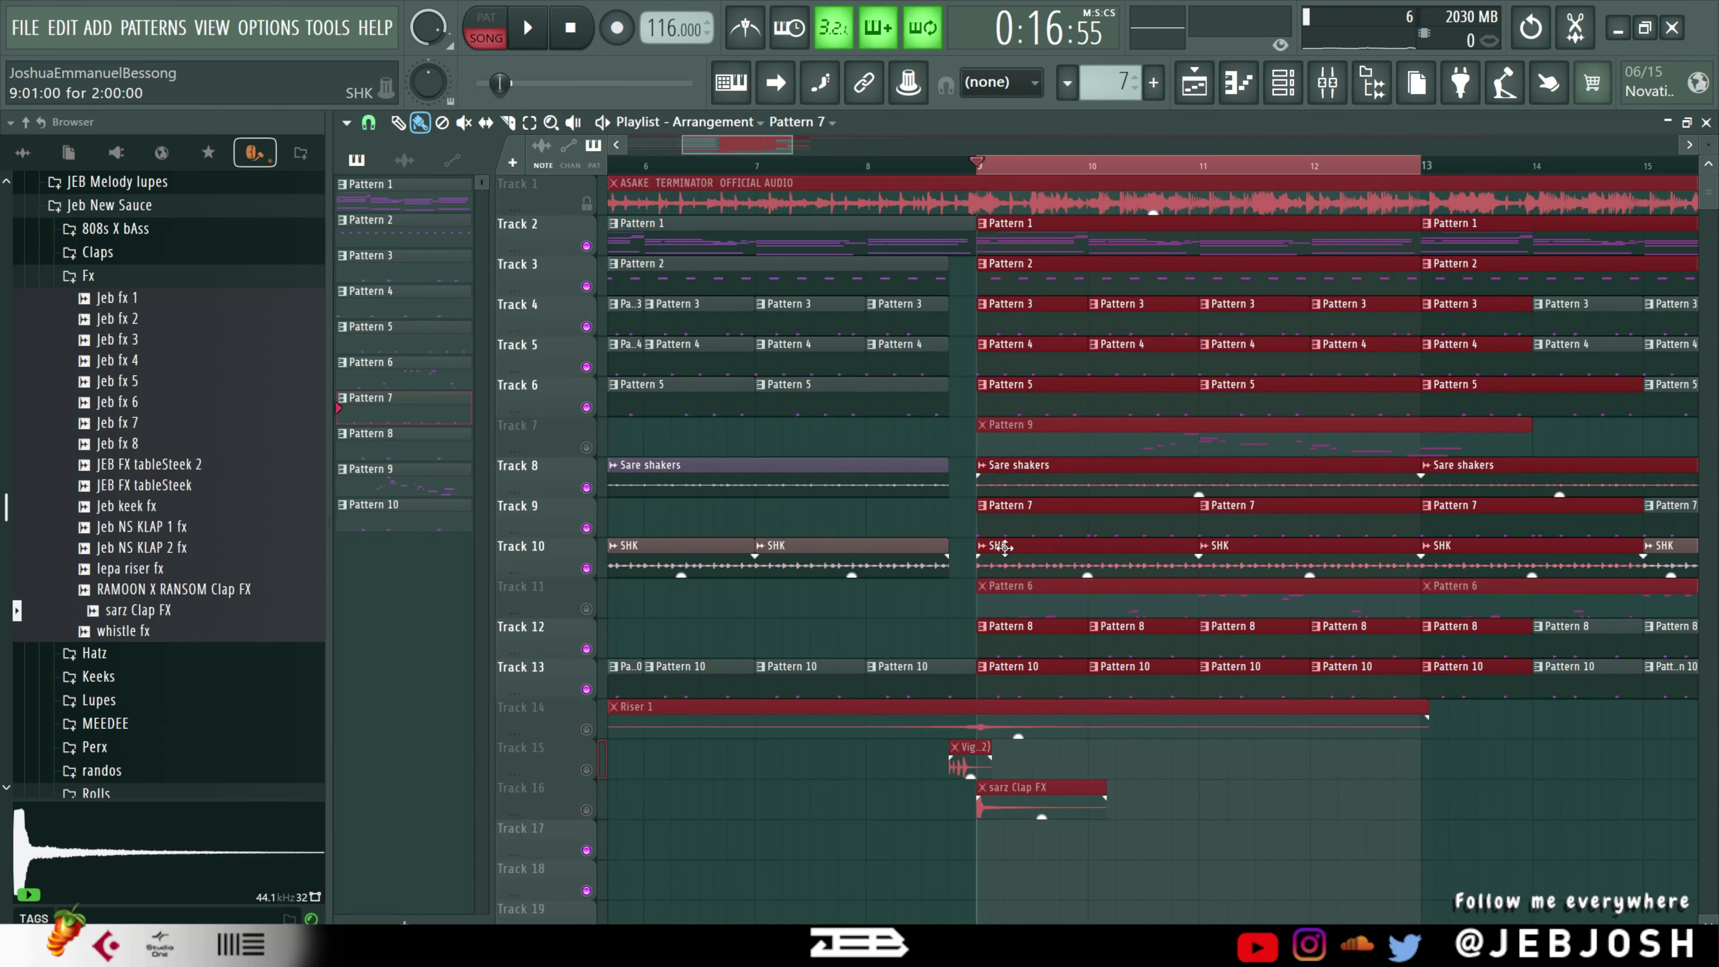
- Switch to pattern mode and preview the current pattern in the step sequencer
click(486, 19)
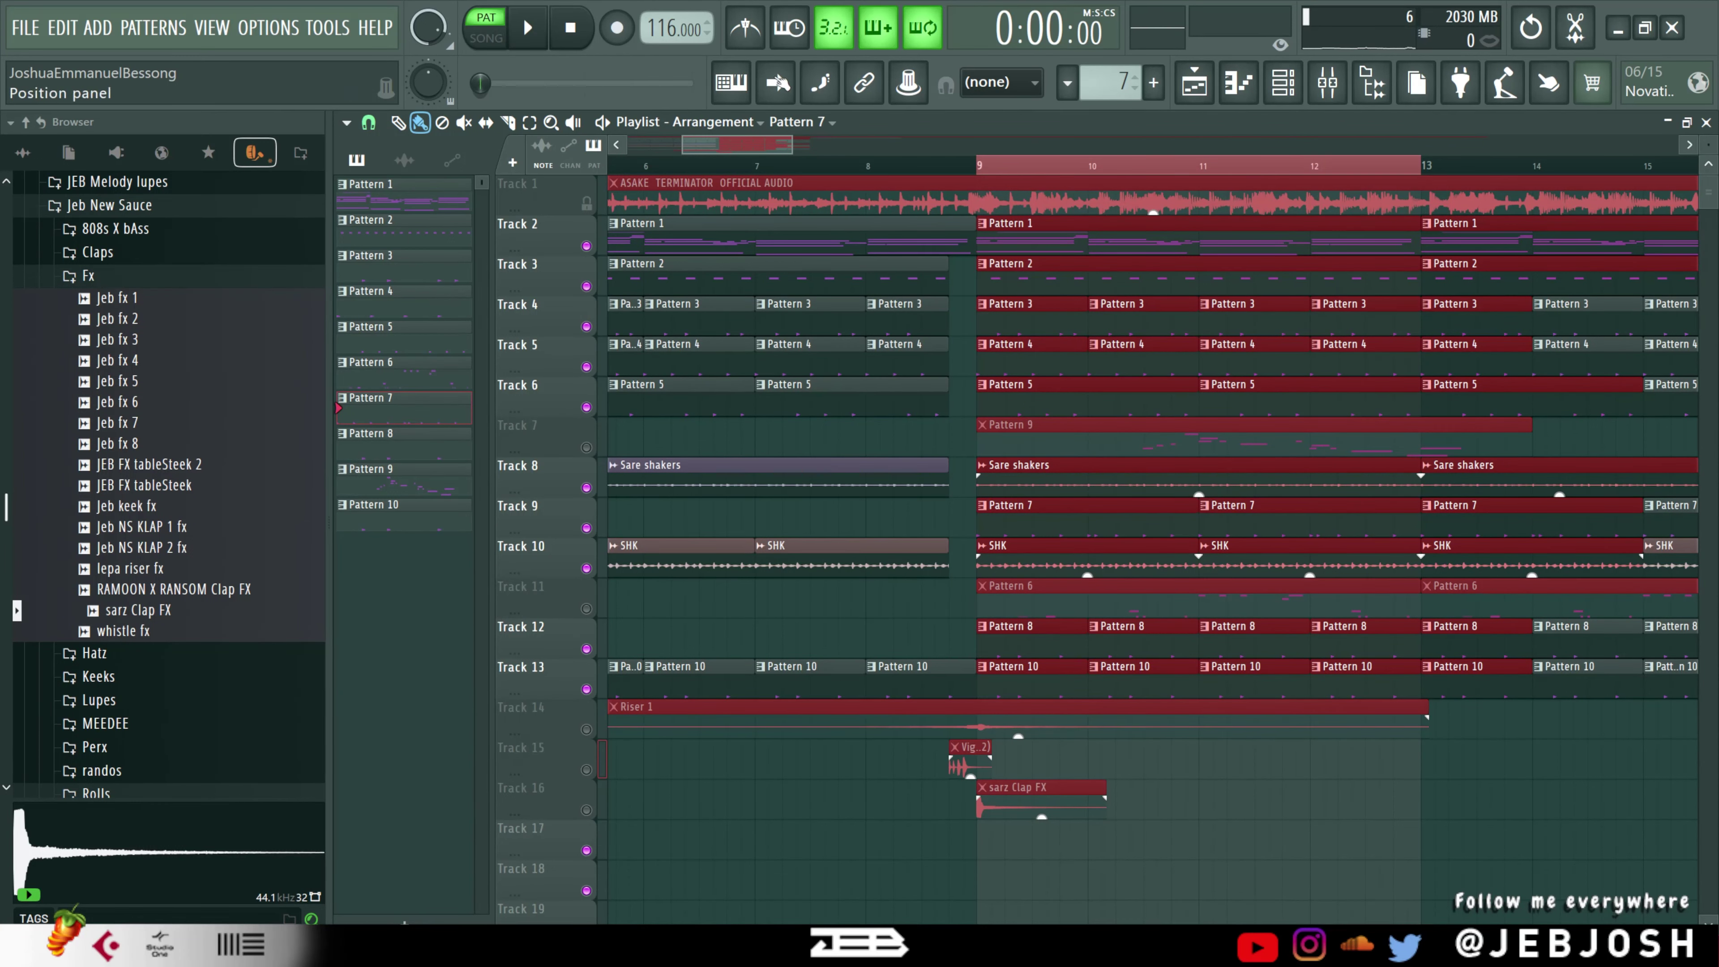
click(1284, 82)
key(space)
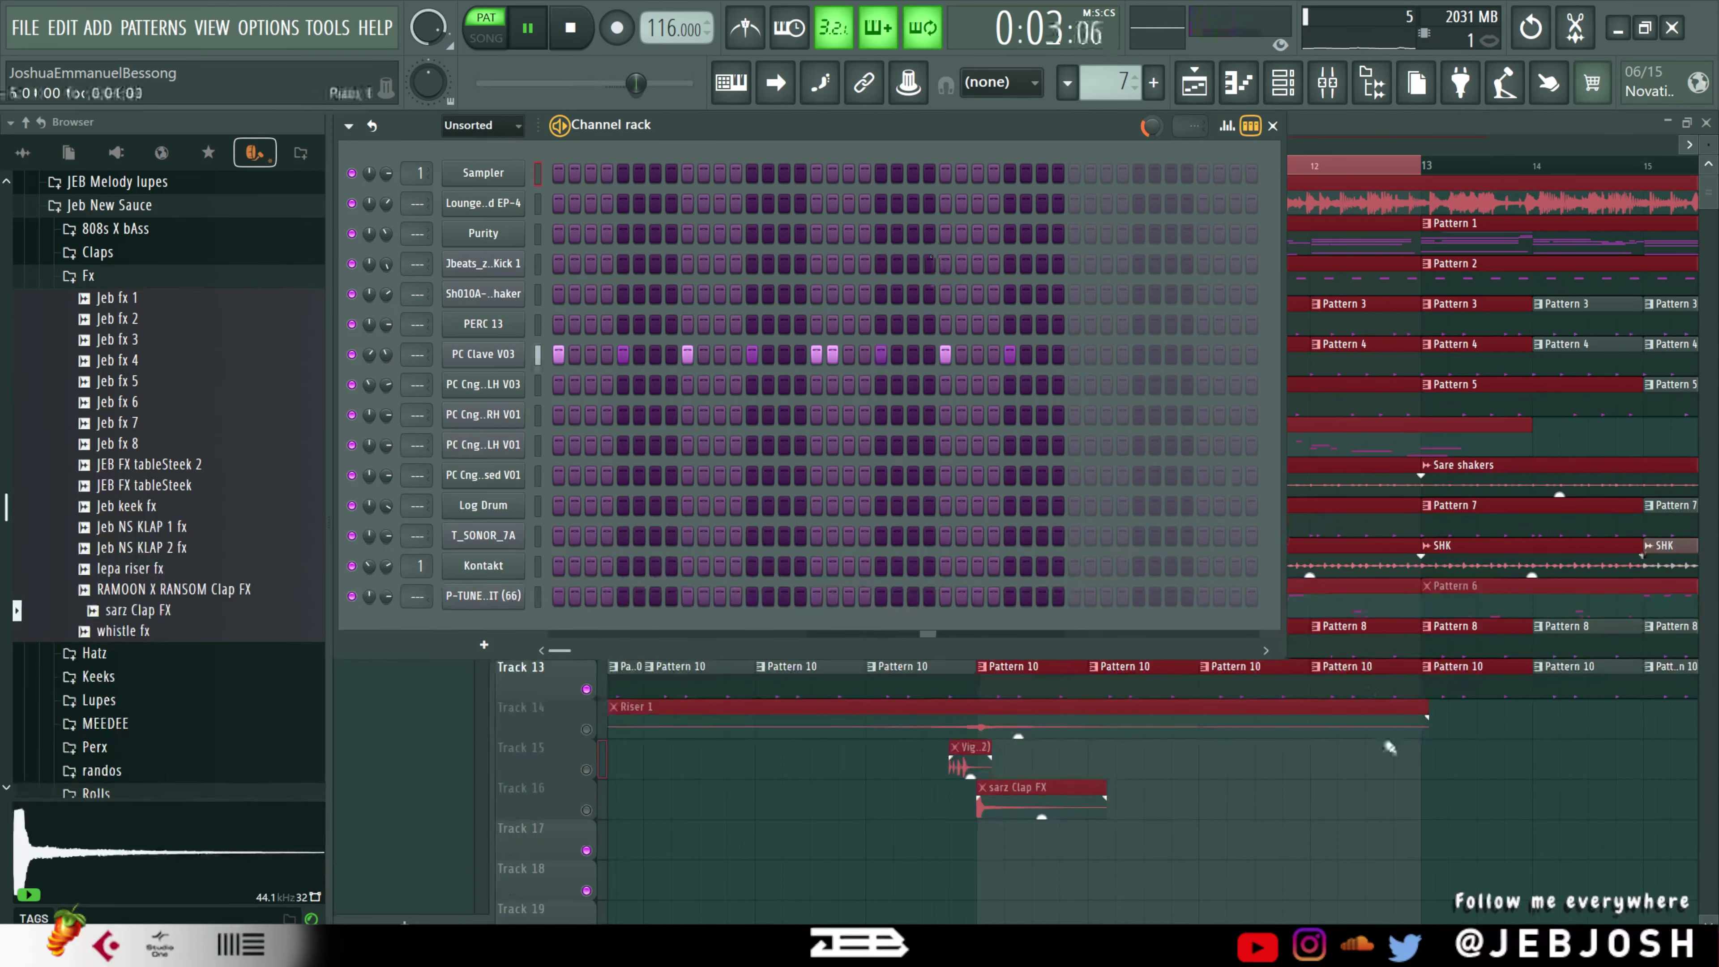
key(F6)
key(space)
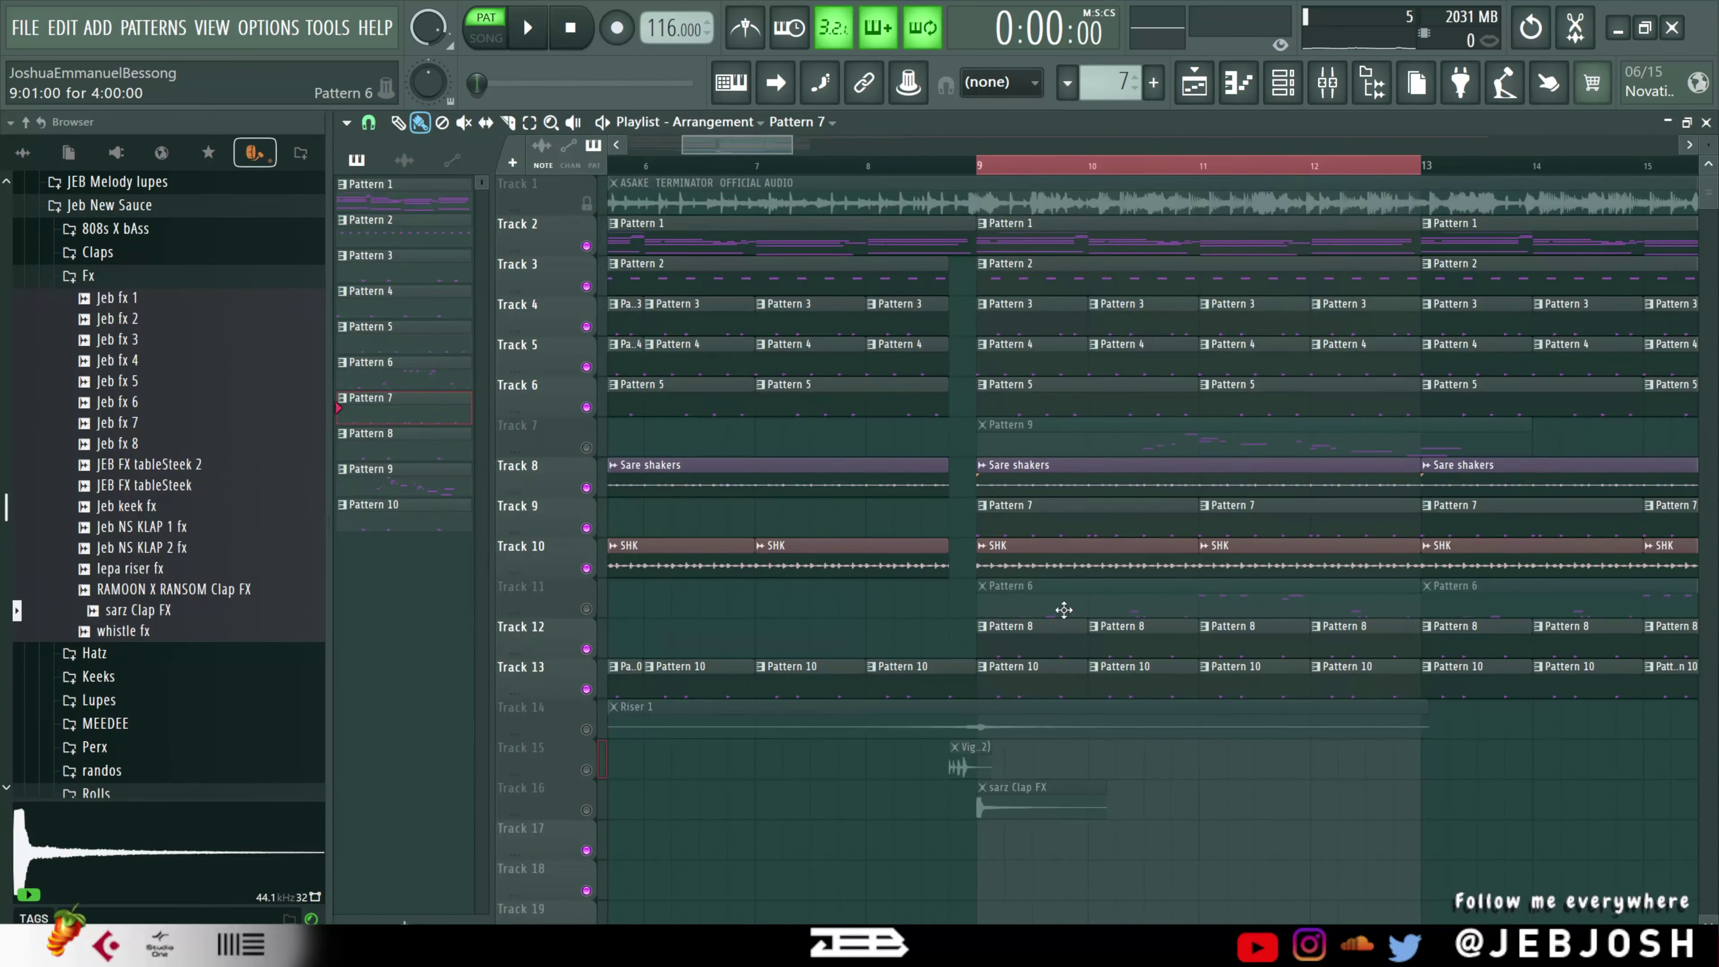
- Make Pattern 8 current and audition it on its own
click(1030, 644)
key(space)
click(1286, 82)
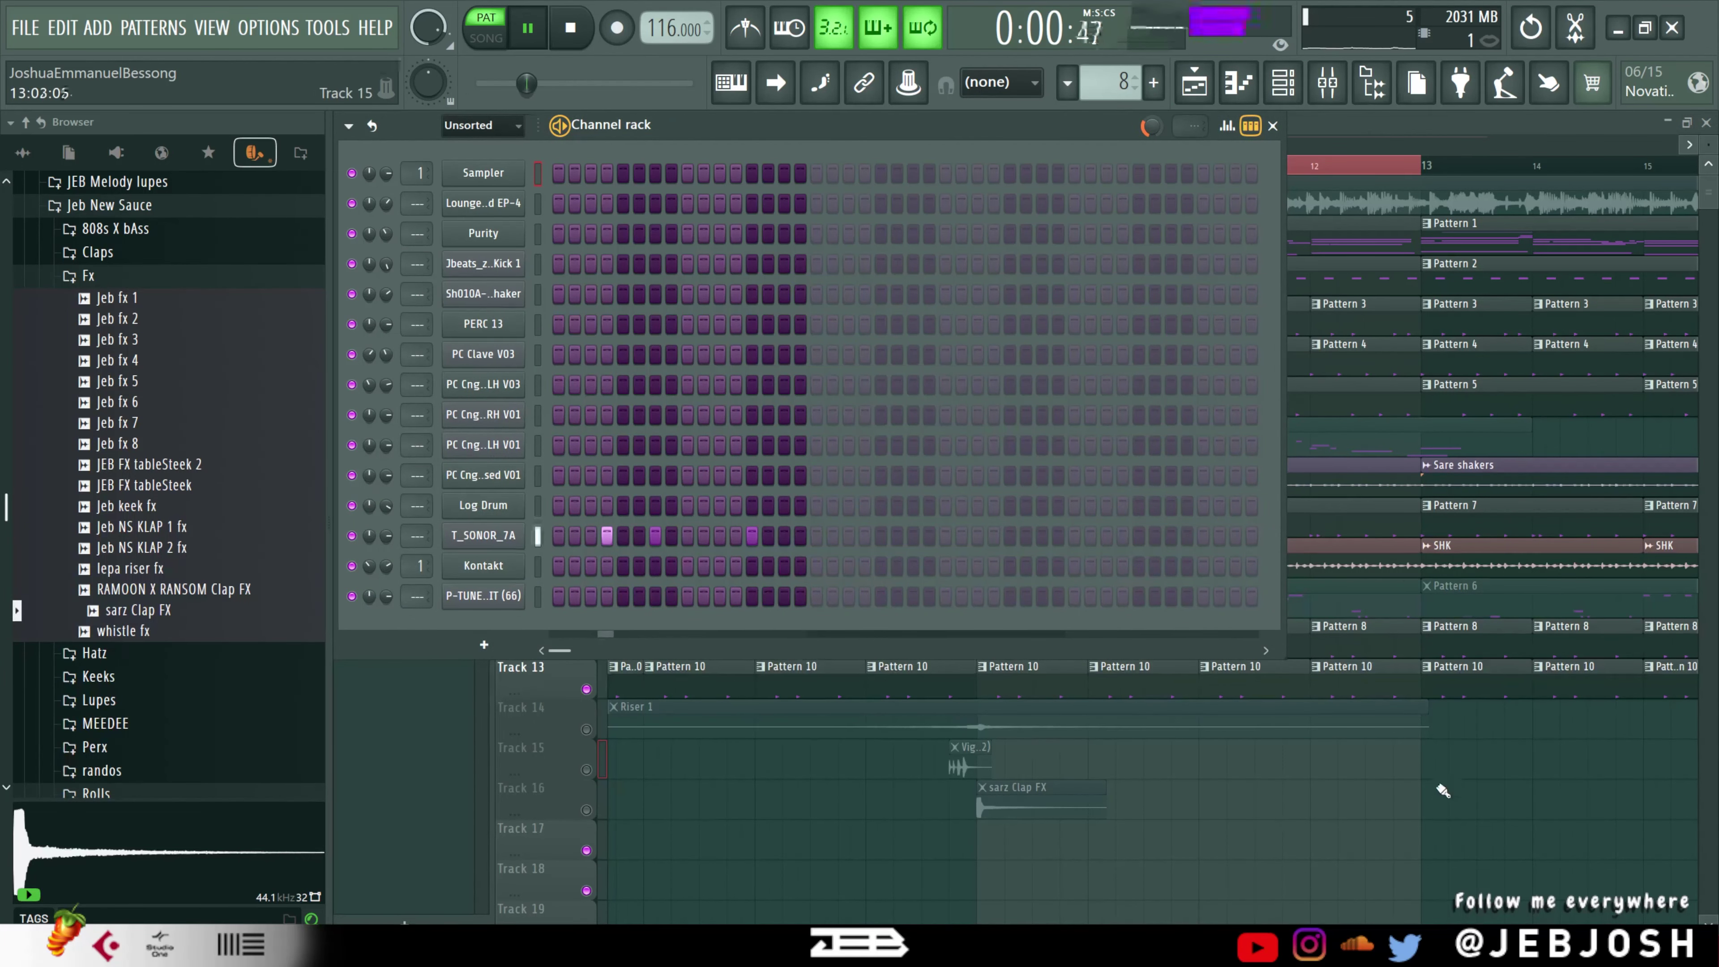
click(1427, 647)
- Play from bar 9 testing mutes on Tracks 2 and 3, then restore them and unmute Track 7
click(983, 175)
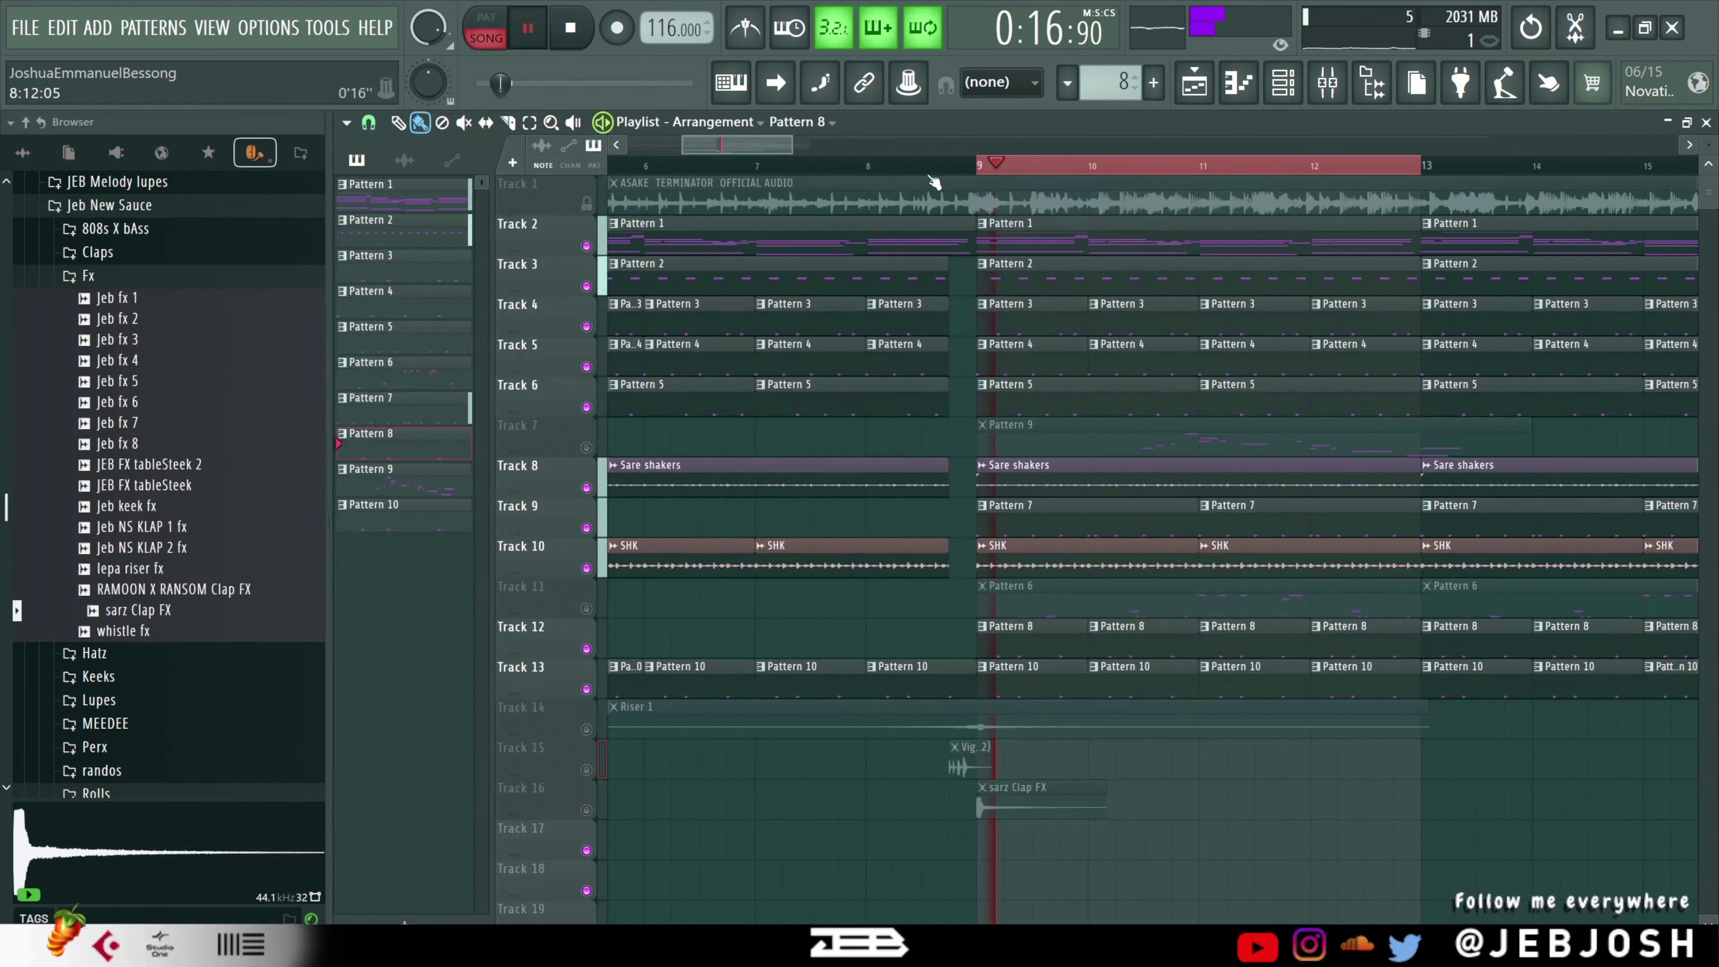
click(587, 247)
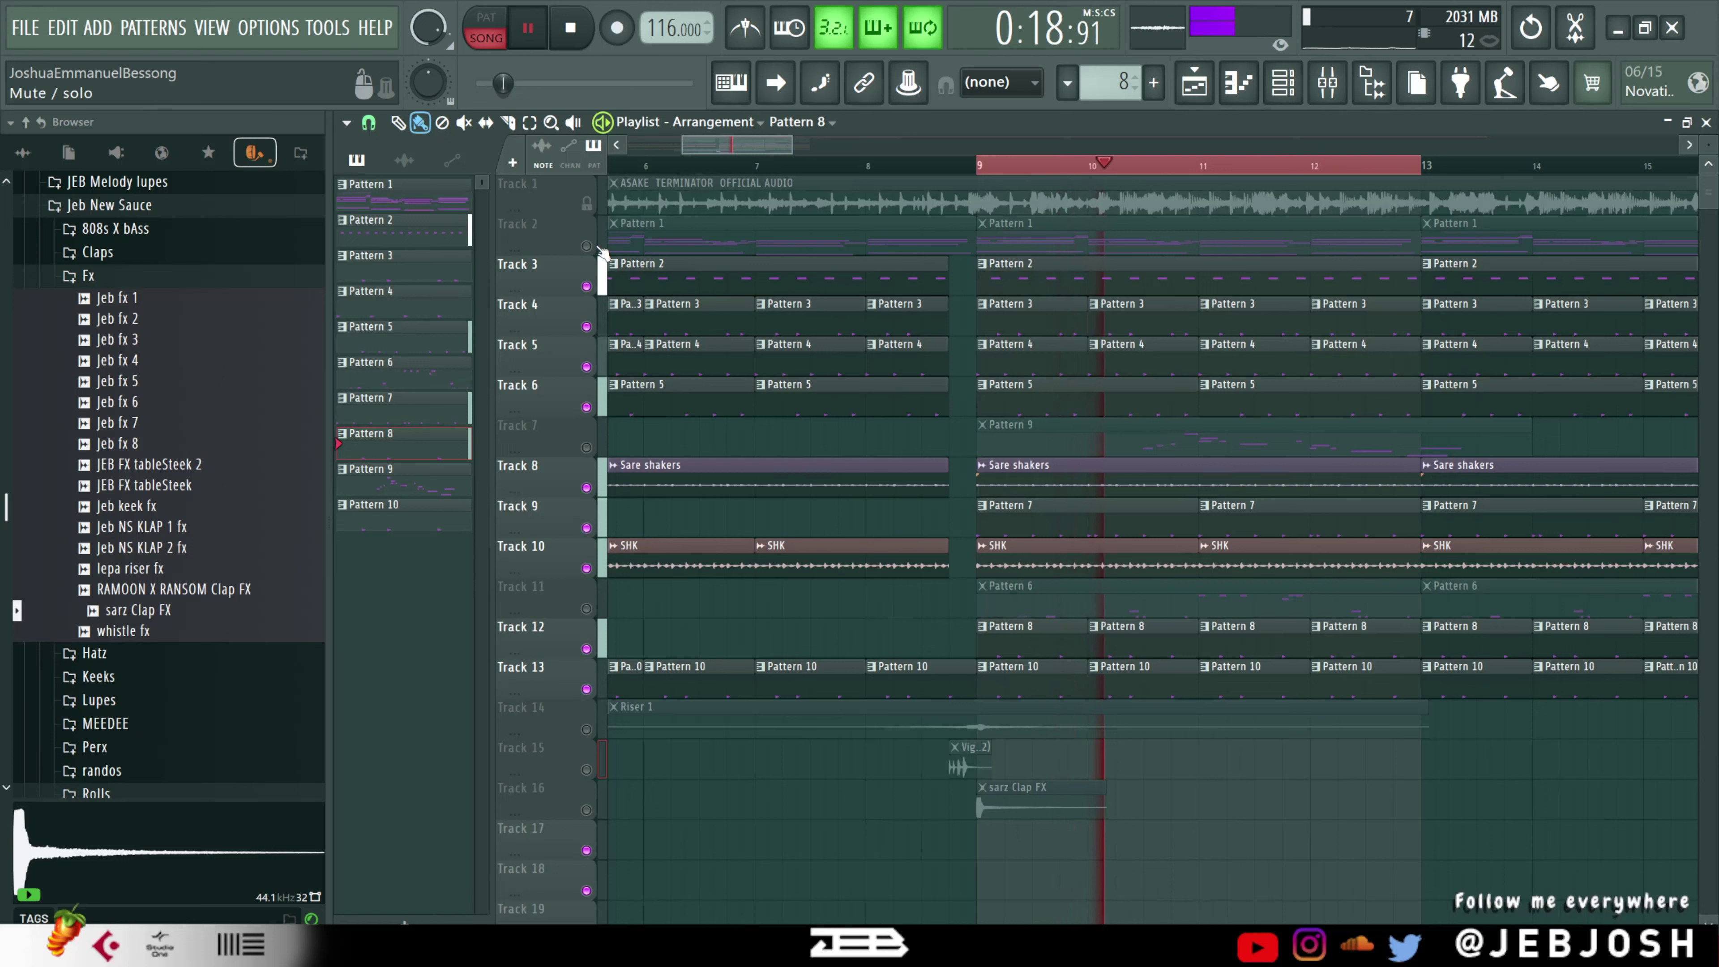
click(587, 285)
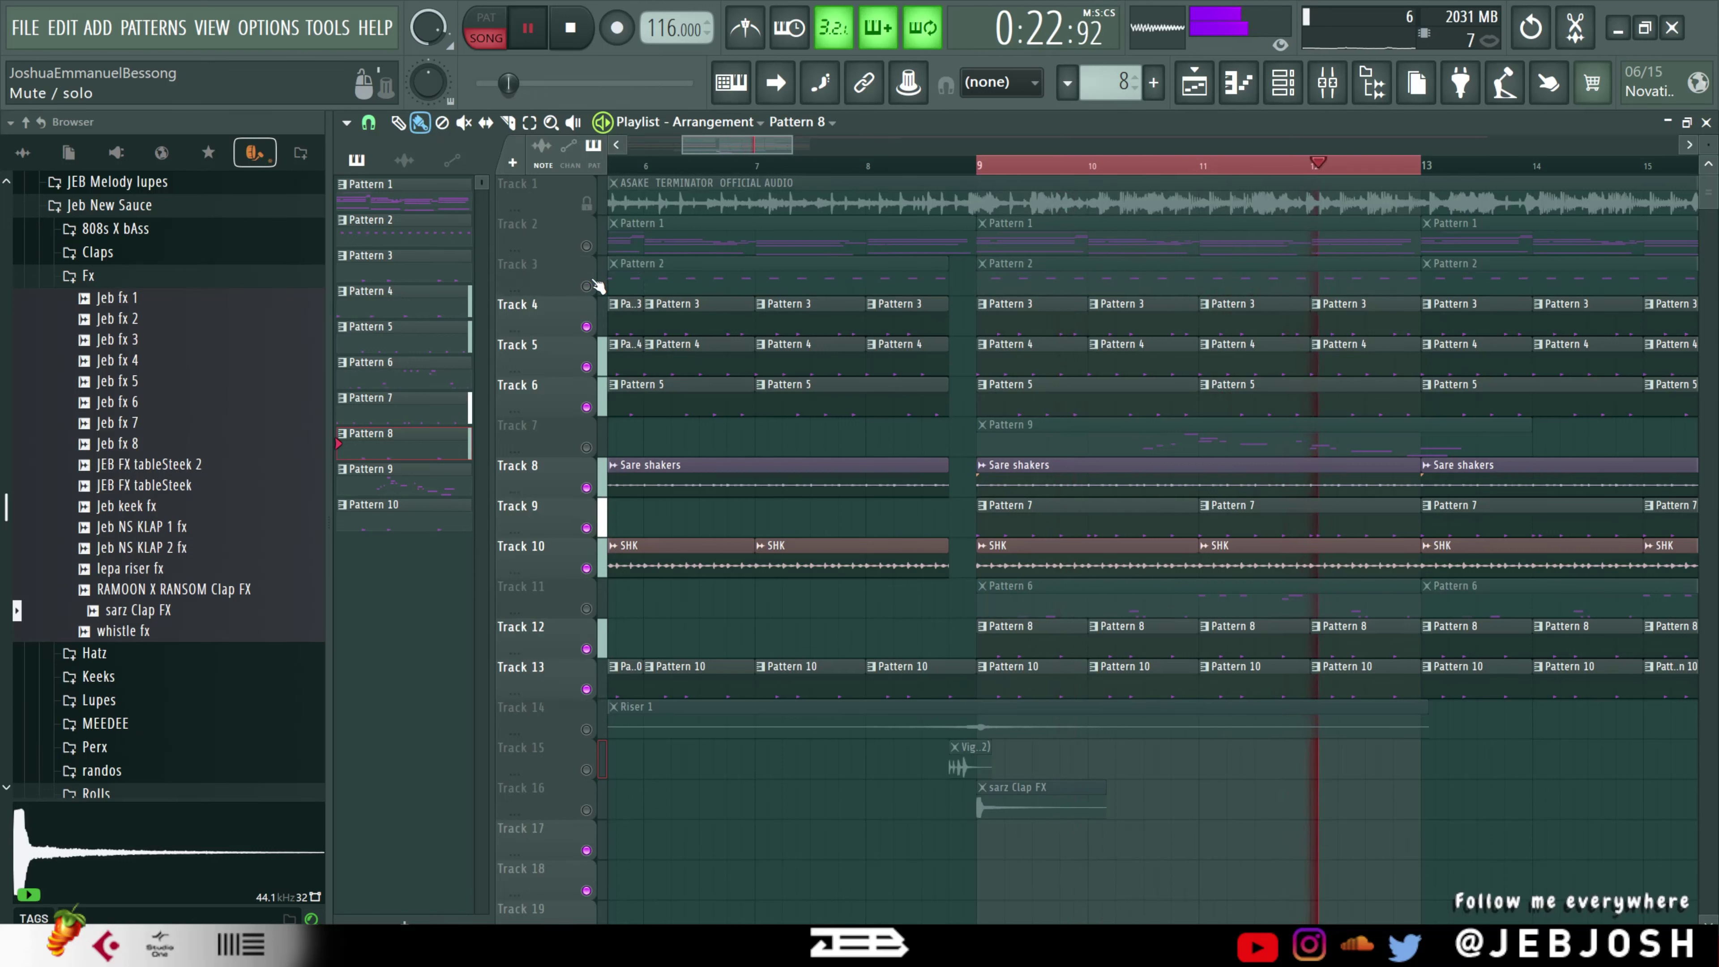
key(space)
click(586, 286)
click(586, 246)
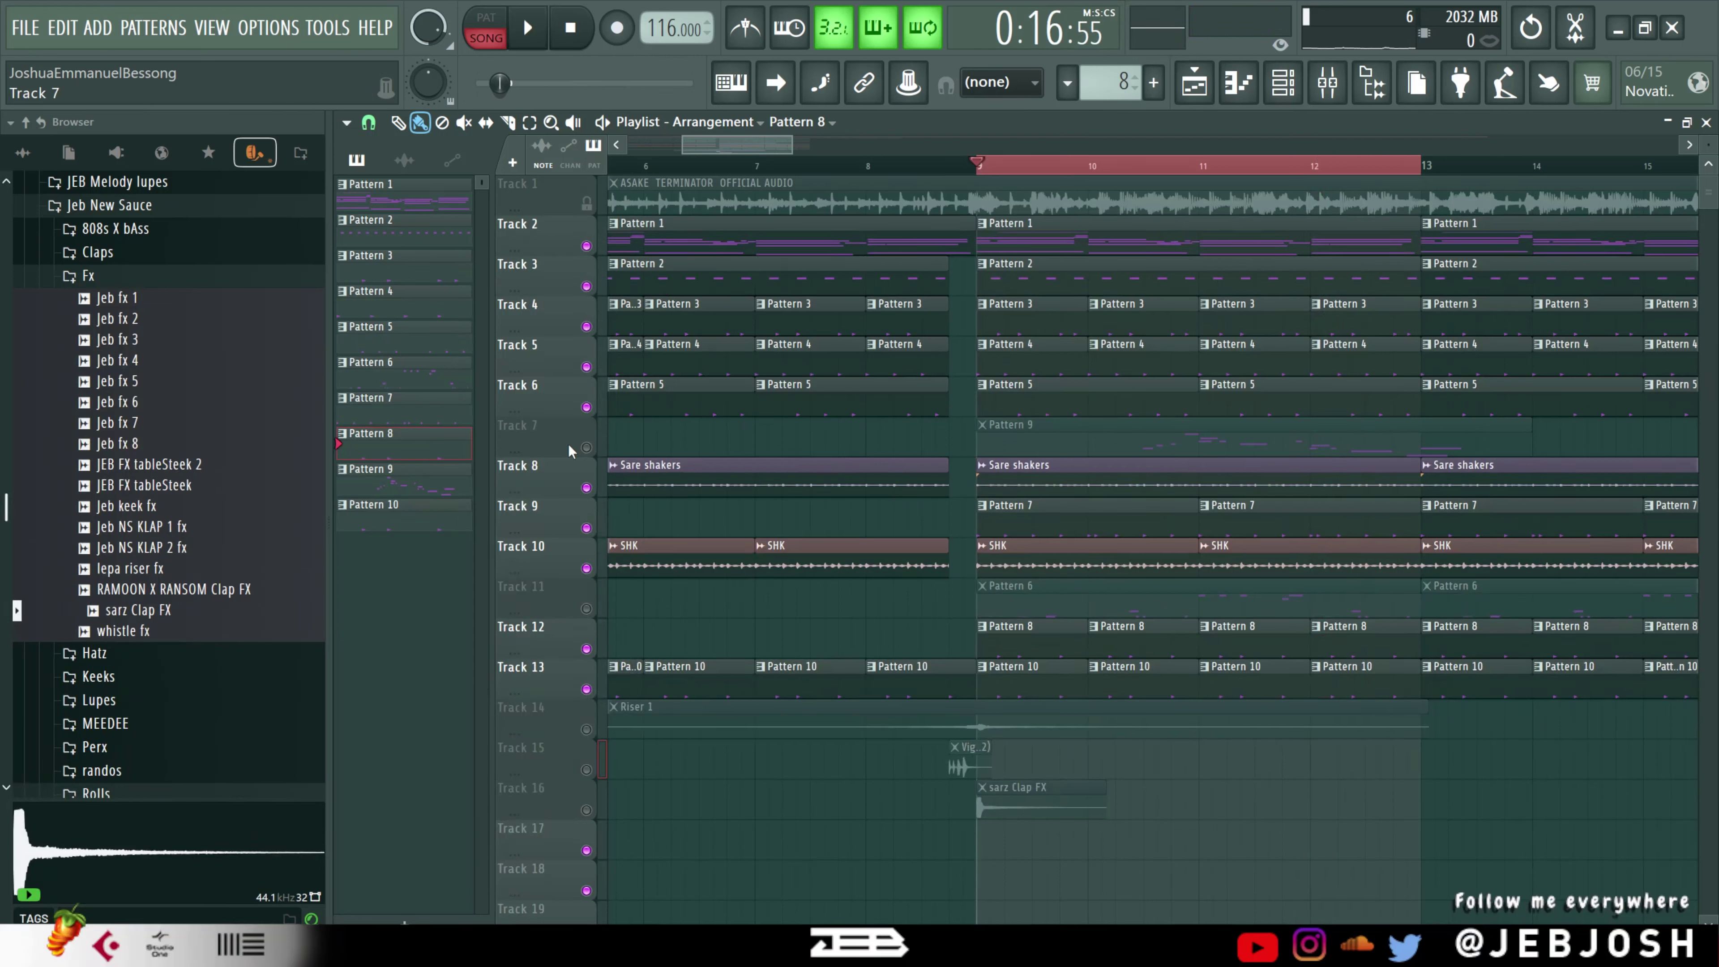
click(586, 447)
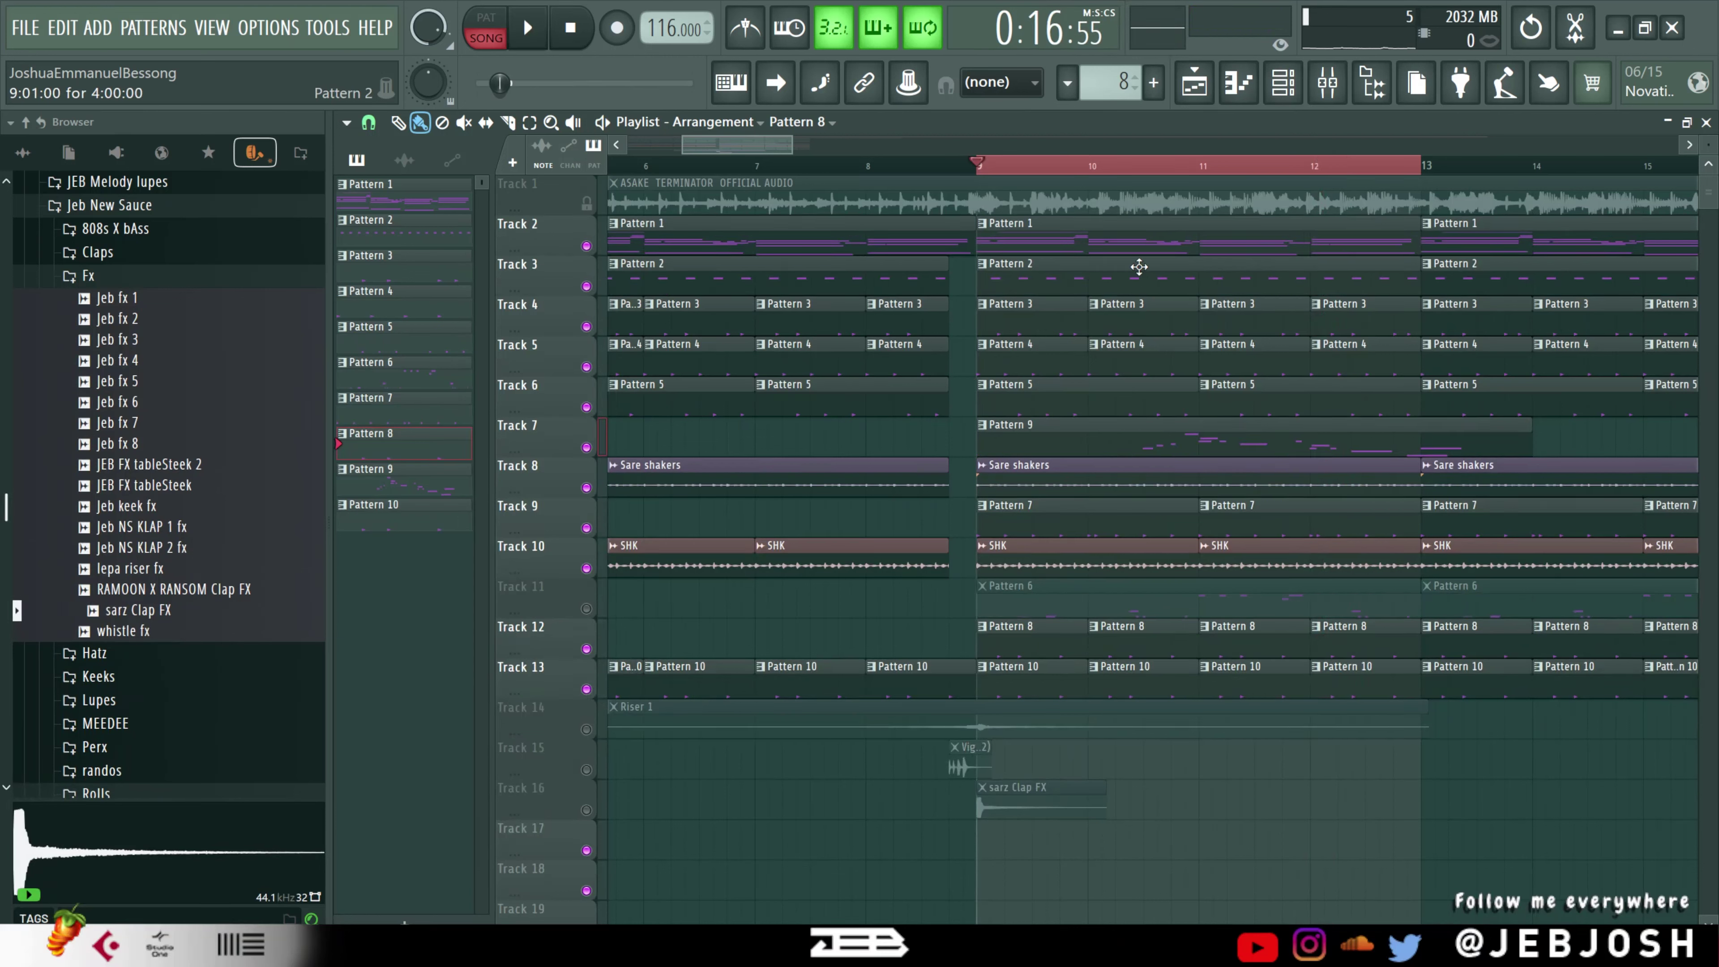
- Play the song from bar 10 and try another snapshot preset on the Kontakt guitar, then stop
click(1130, 167)
key(space)
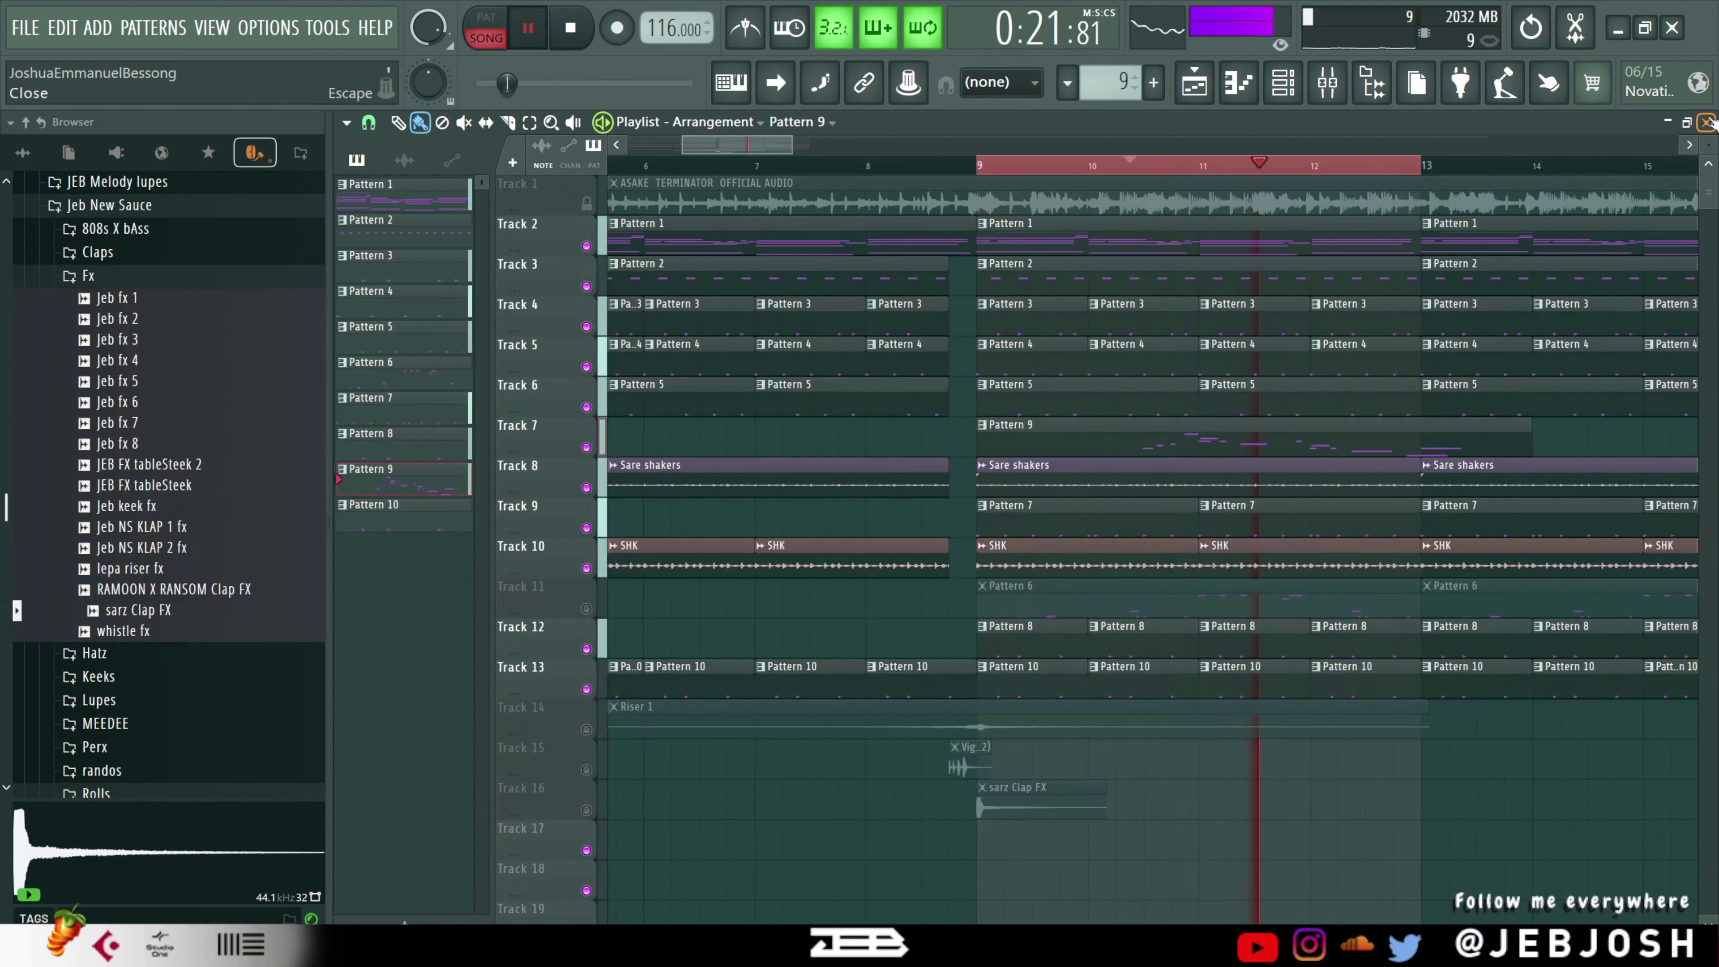
key(F5)
click(487, 567)
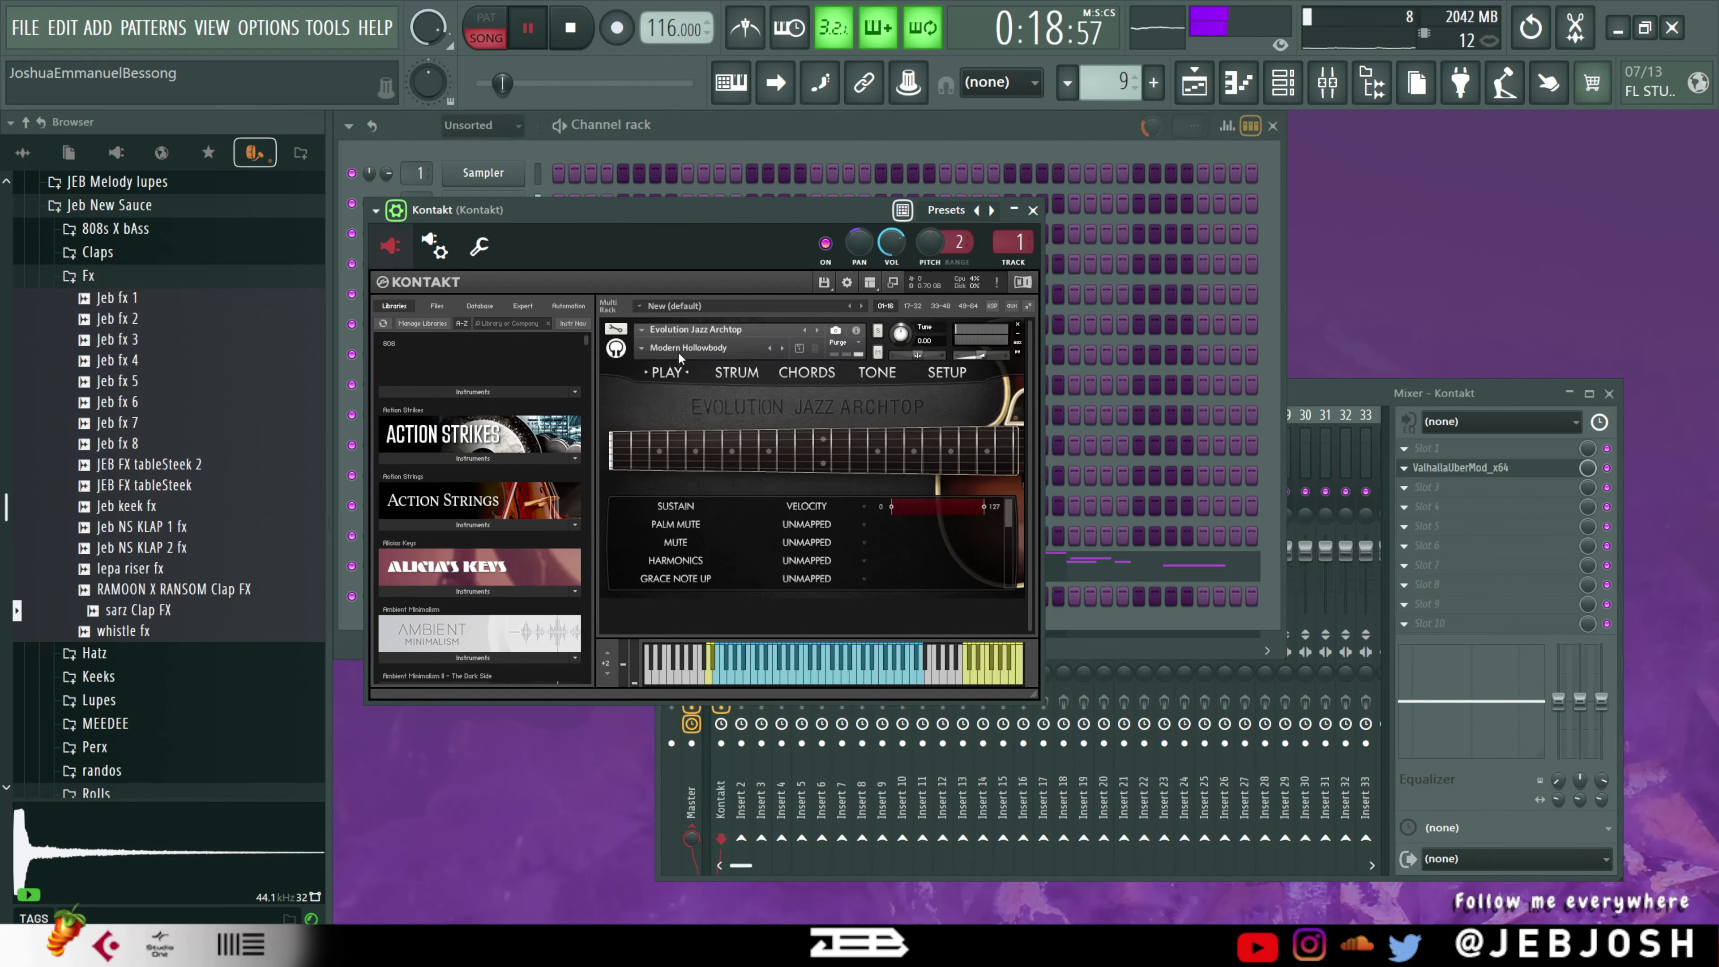
click(772, 348)
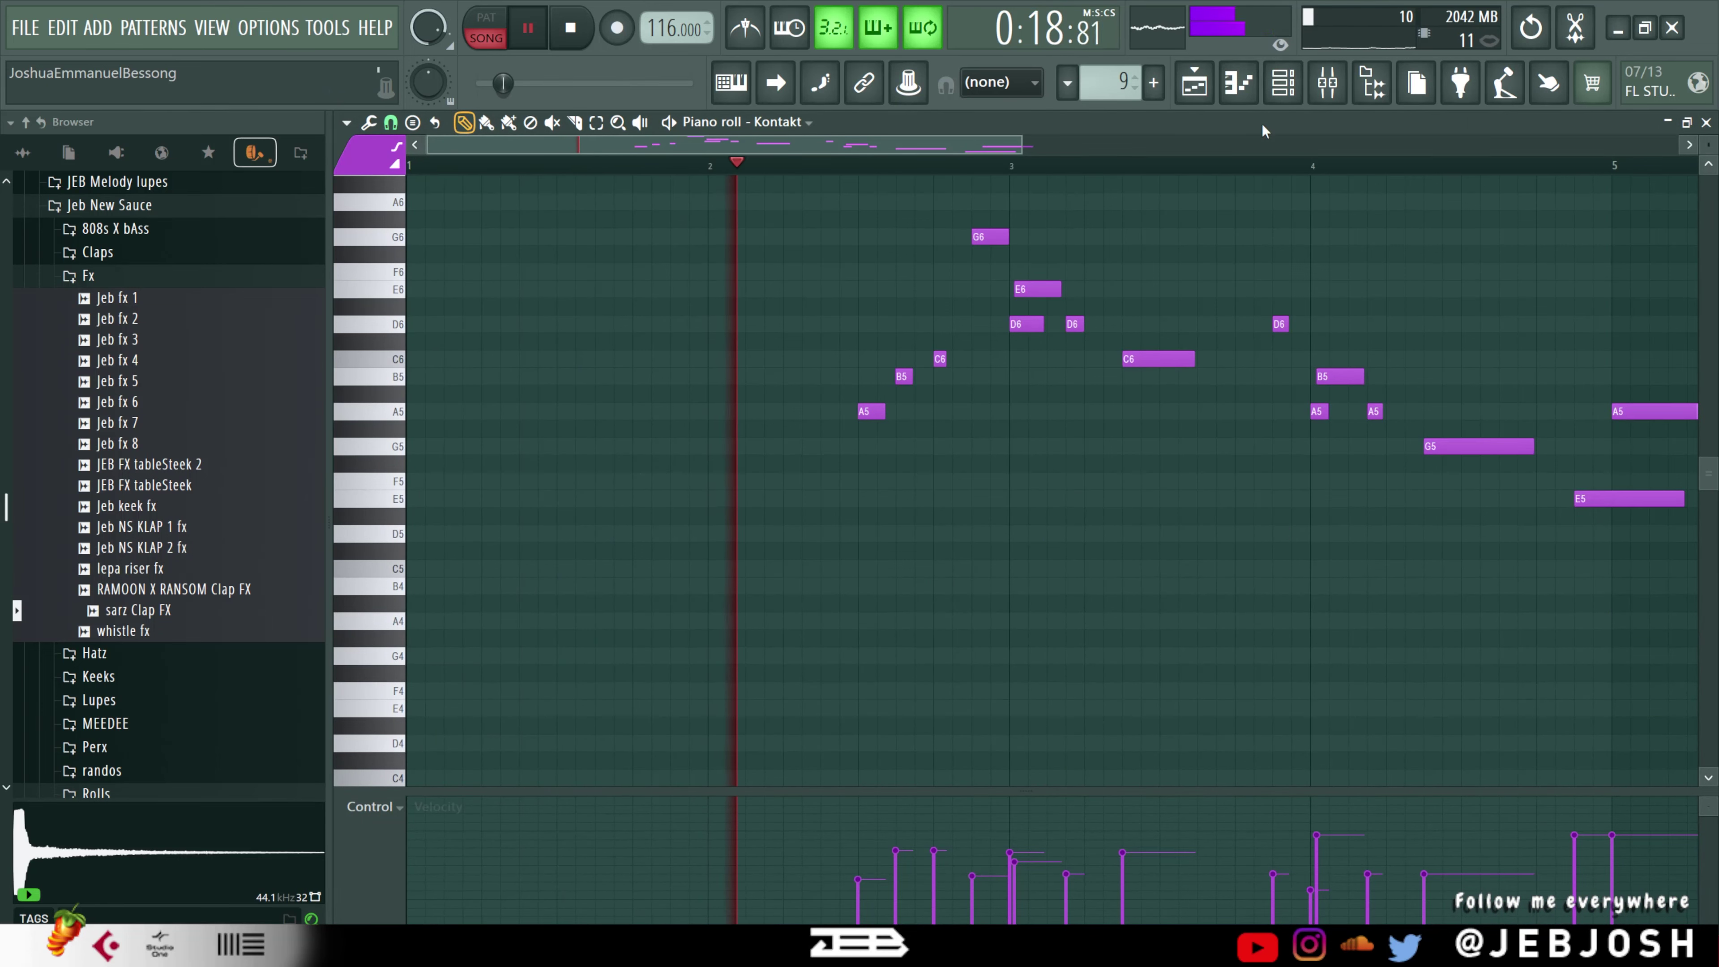
drag(1024, 145, 1640, 161)
key(Escape)
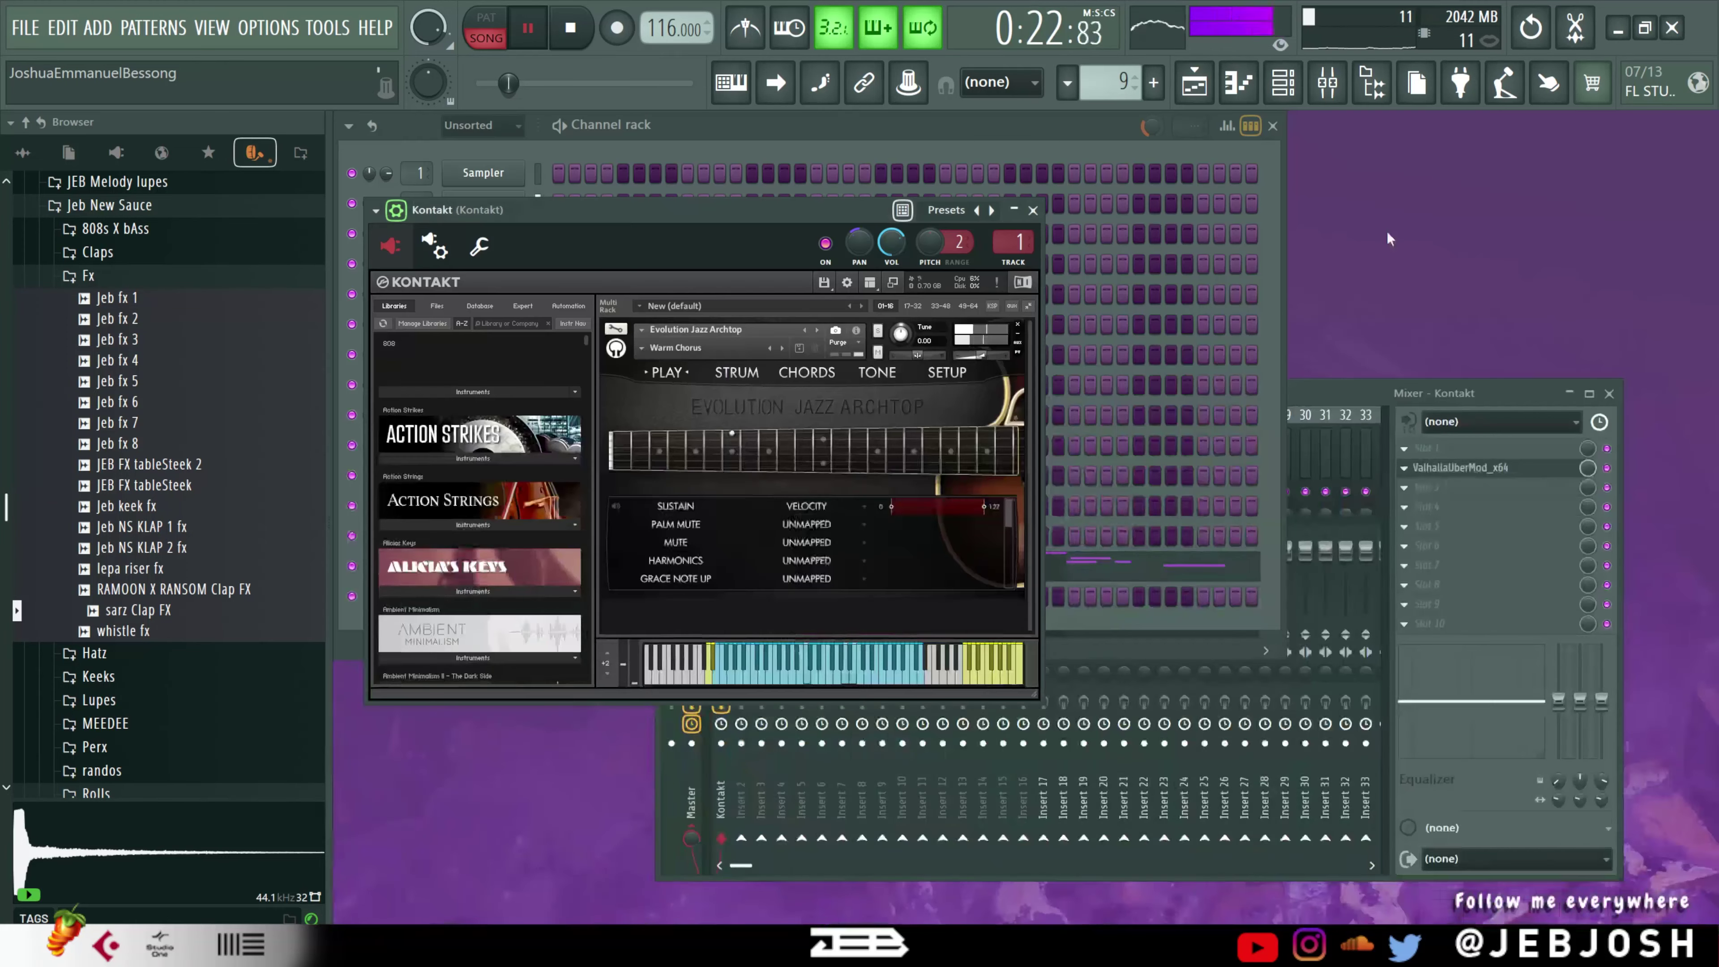
key(space)
click(1039, 211)
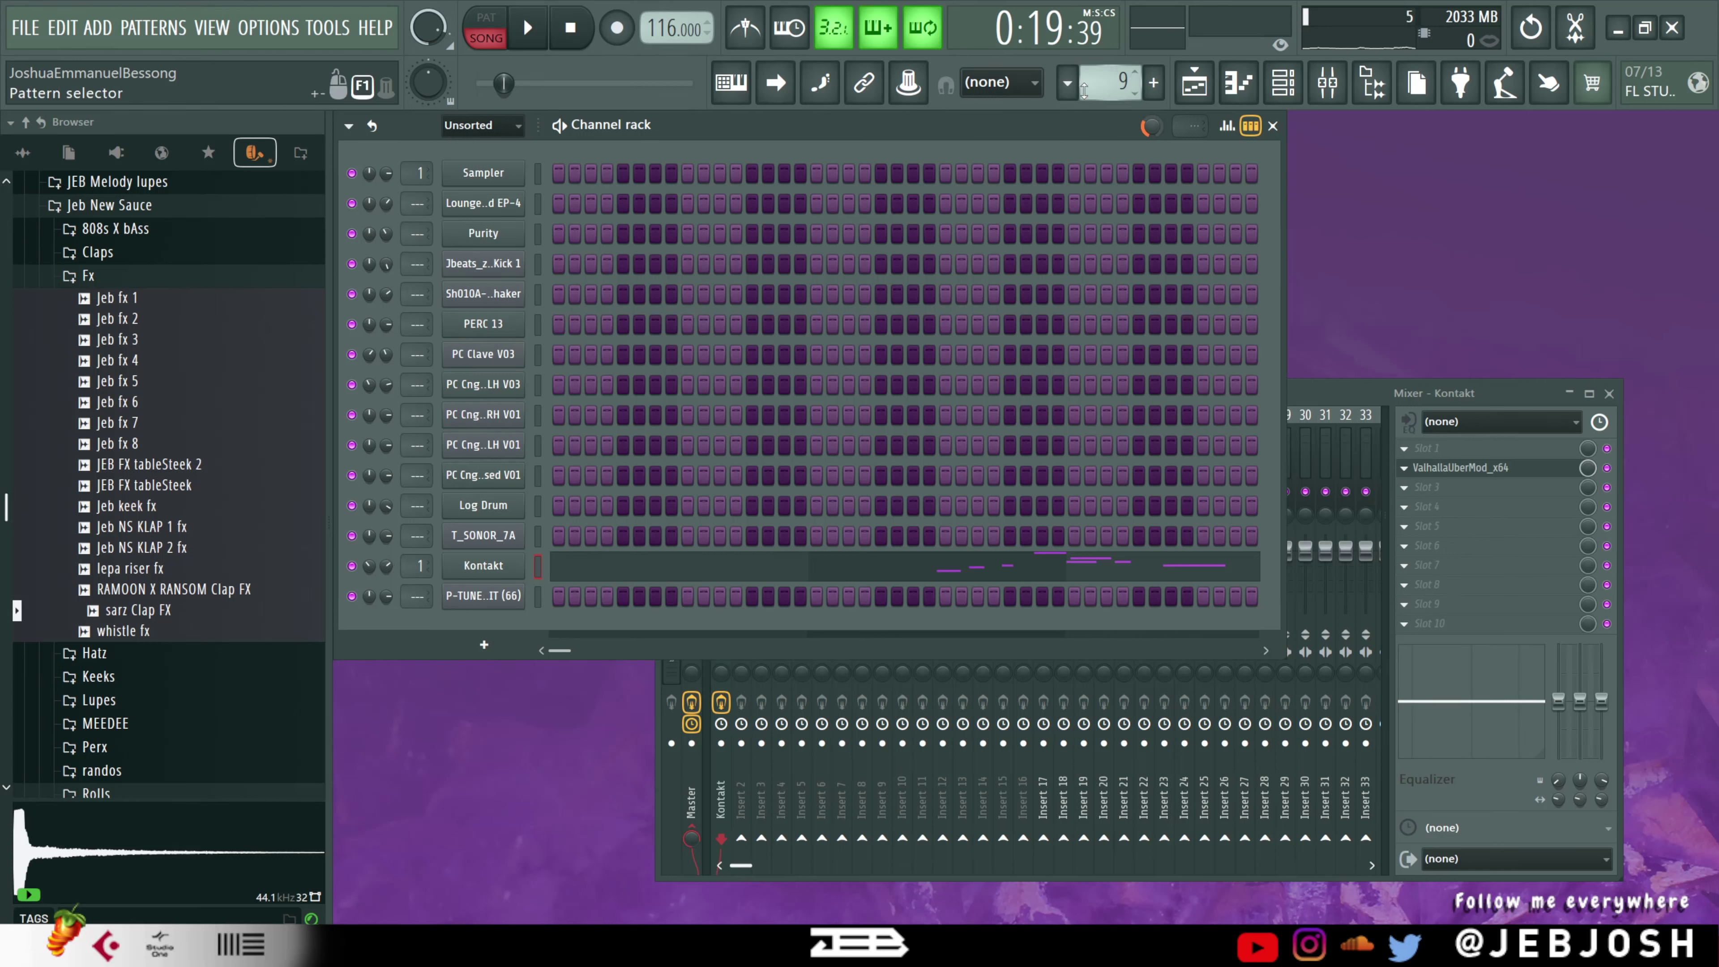
- Review the Kontakt melody notes in the piano roll, then return to the playlist
scroll(1101, 95, up, 1)
scroll(1101, 95, down, 1)
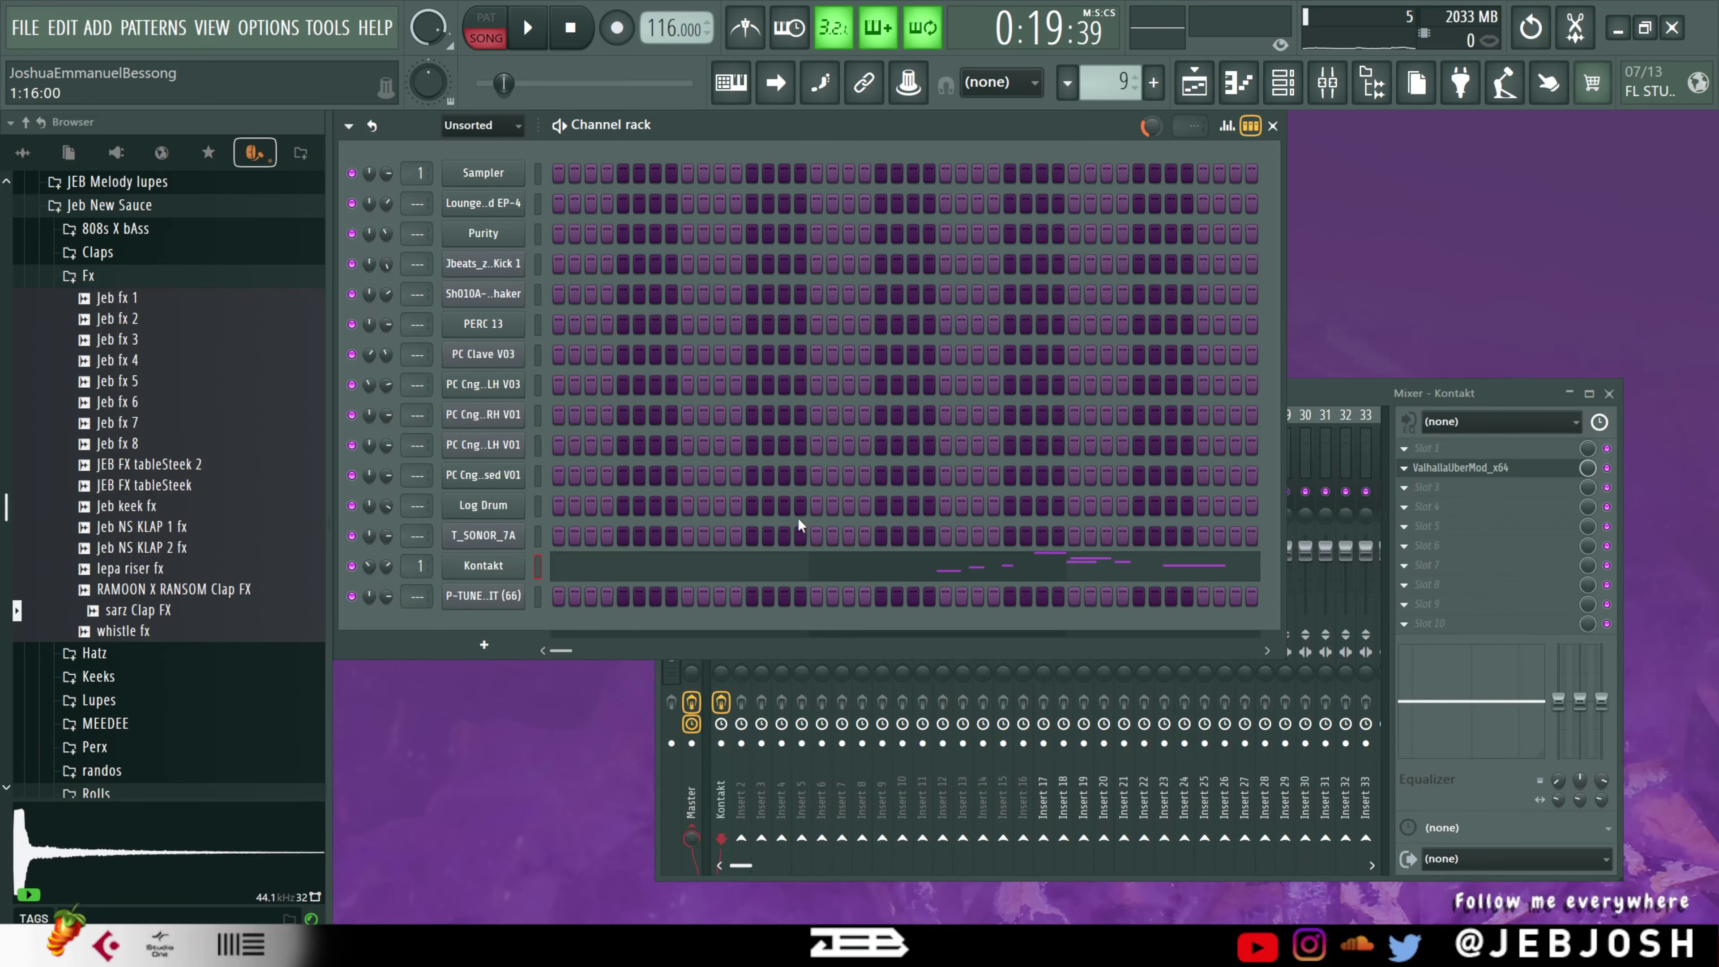
click(814, 573)
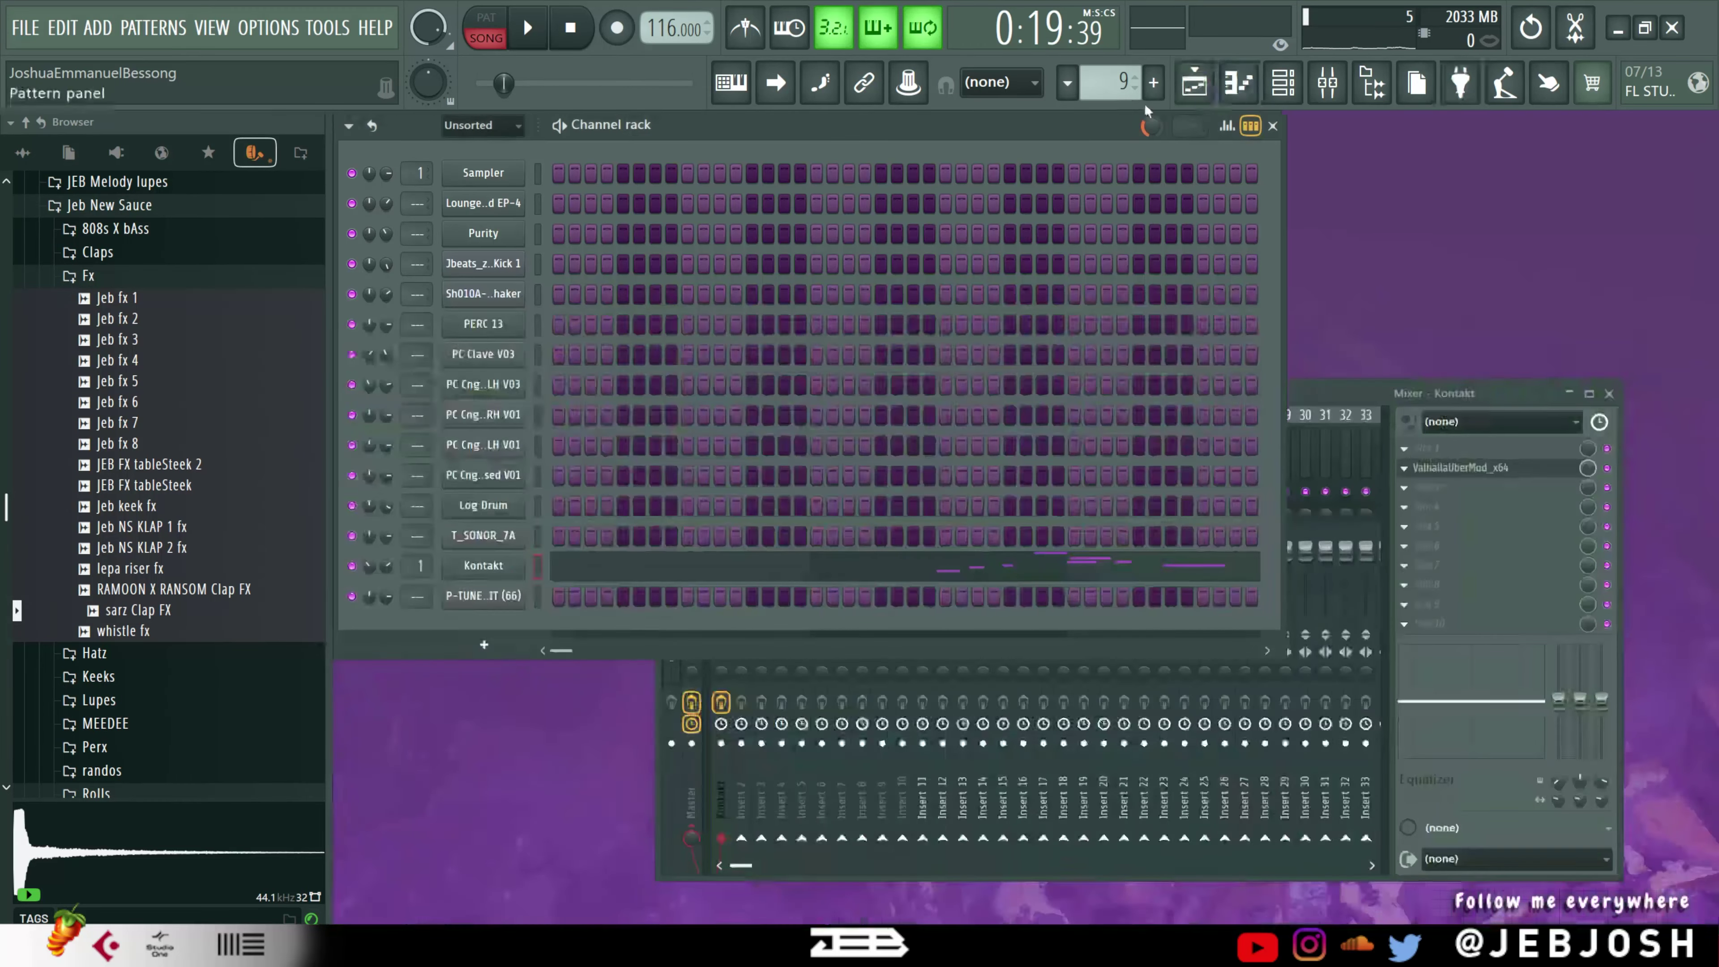
key(F7)
click(1185, 86)
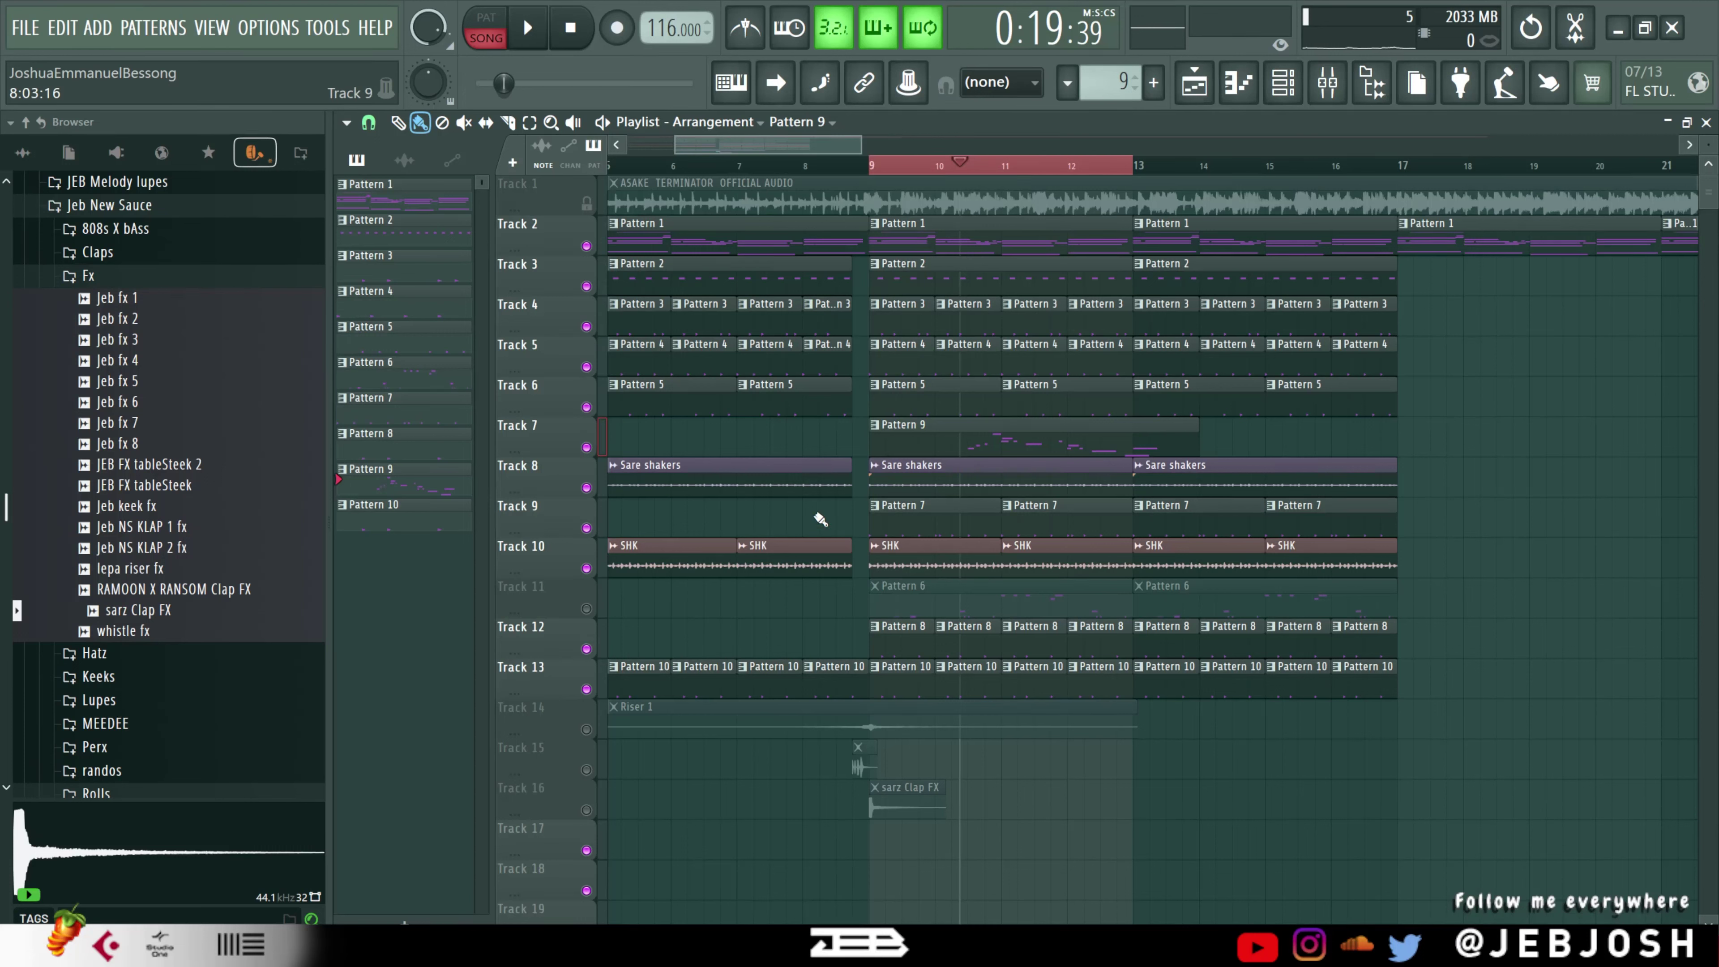
- Unmute Tracks 11, 14, 15 and 16 while playing the song from bar 9
click(587, 609)
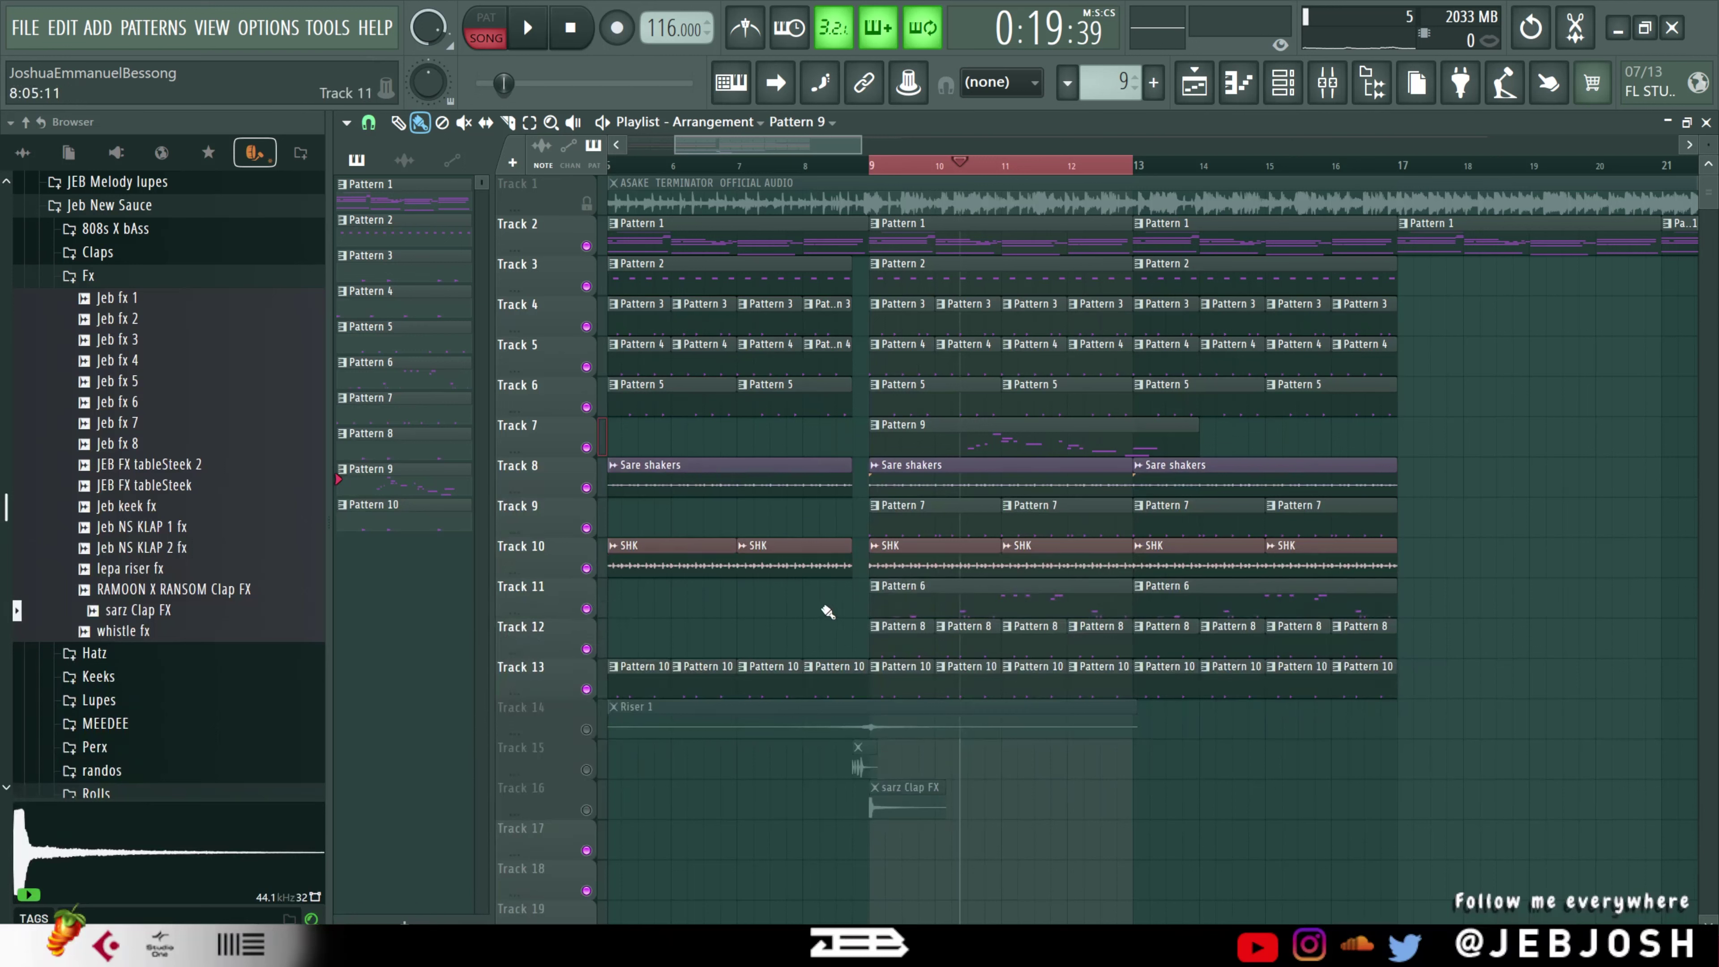
click(873, 170)
key(space)
click(586, 730)
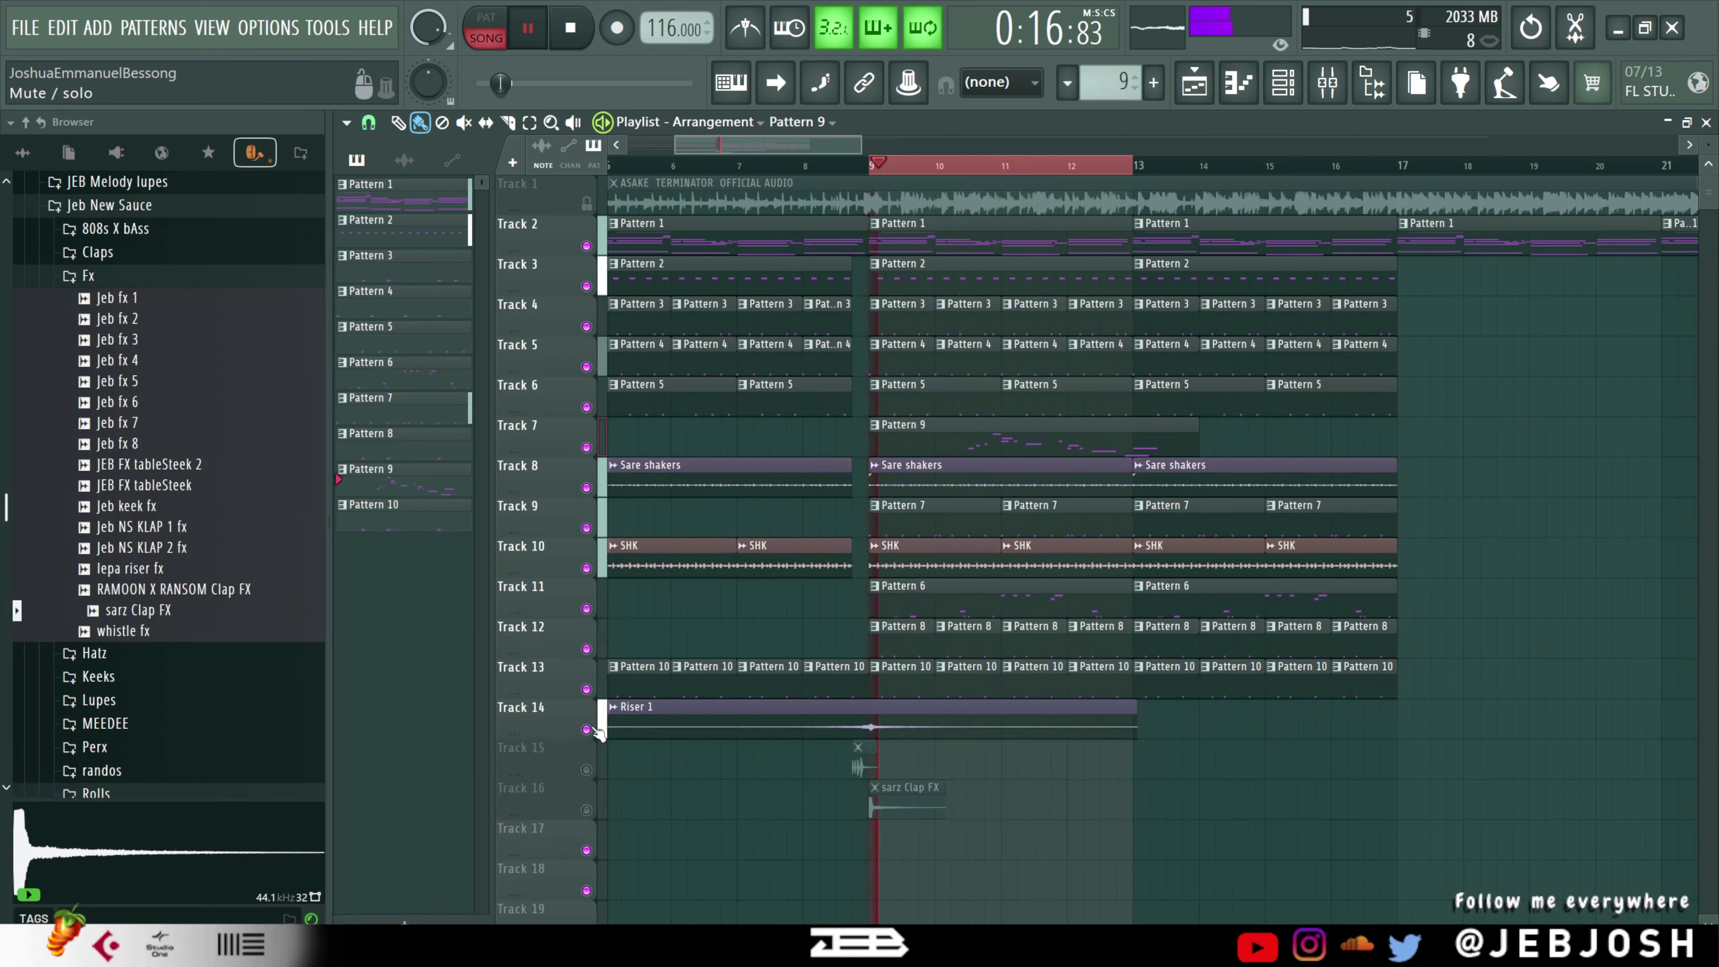
click(586, 770)
click(586, 810)
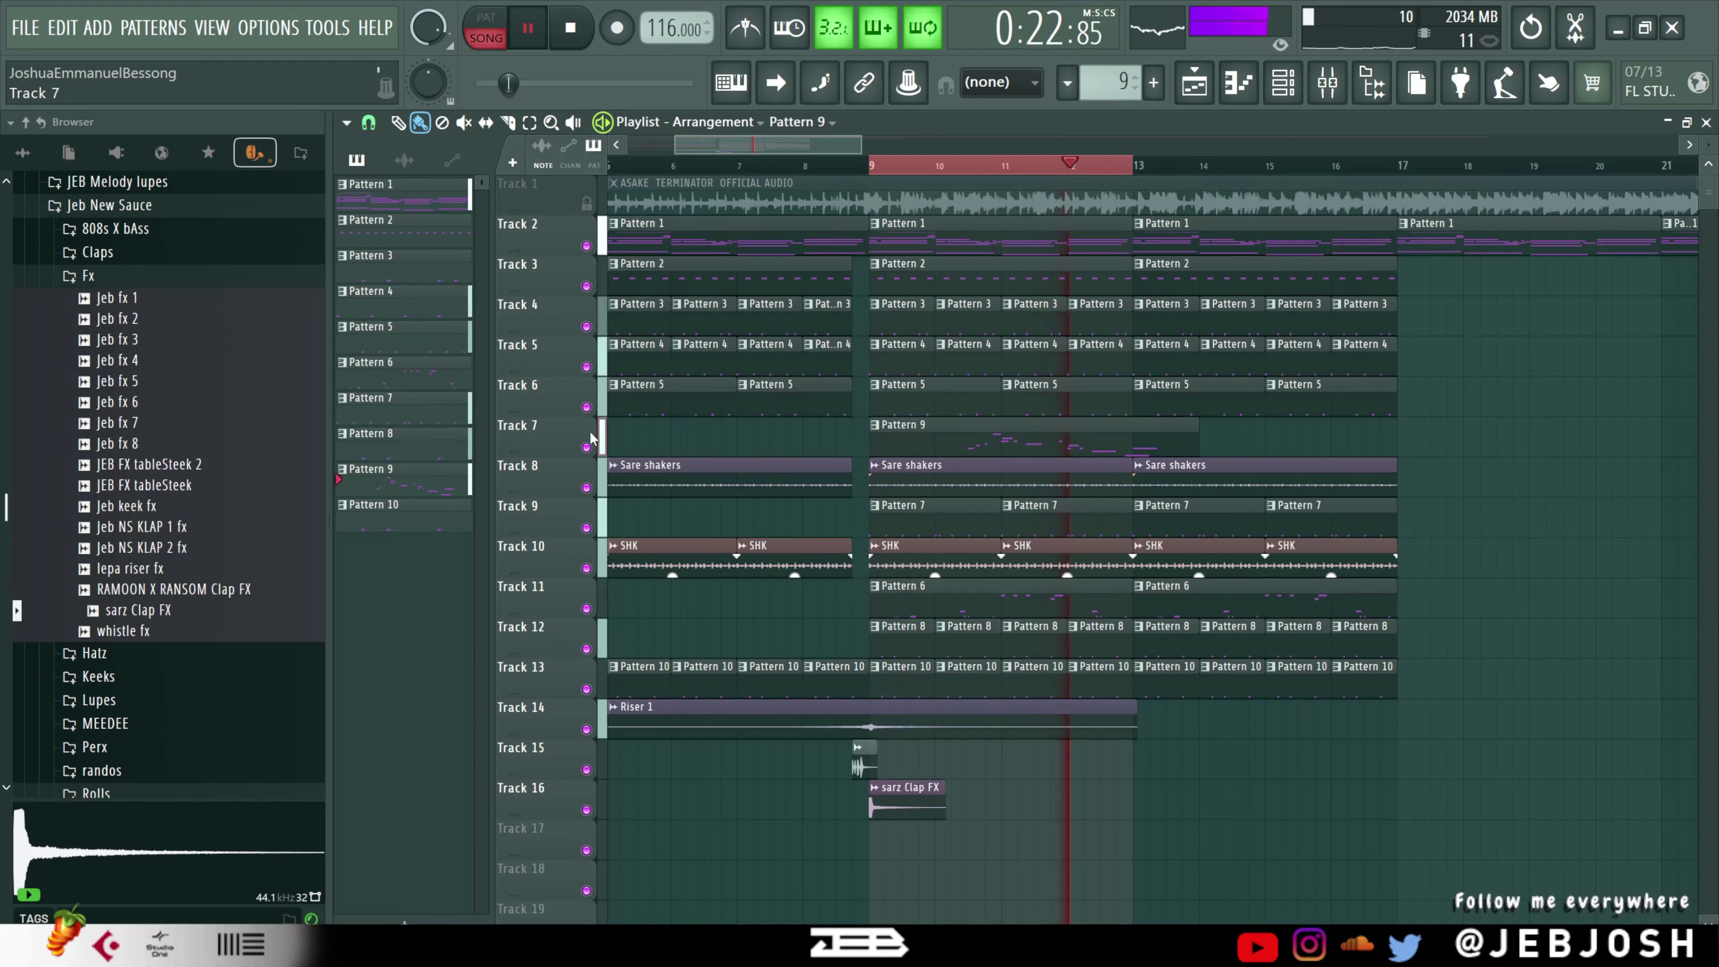
- Mute Track 7, solo Track 11 and play it back alone
click(586, 447)
key(space)
ctrl+click(586, 608)
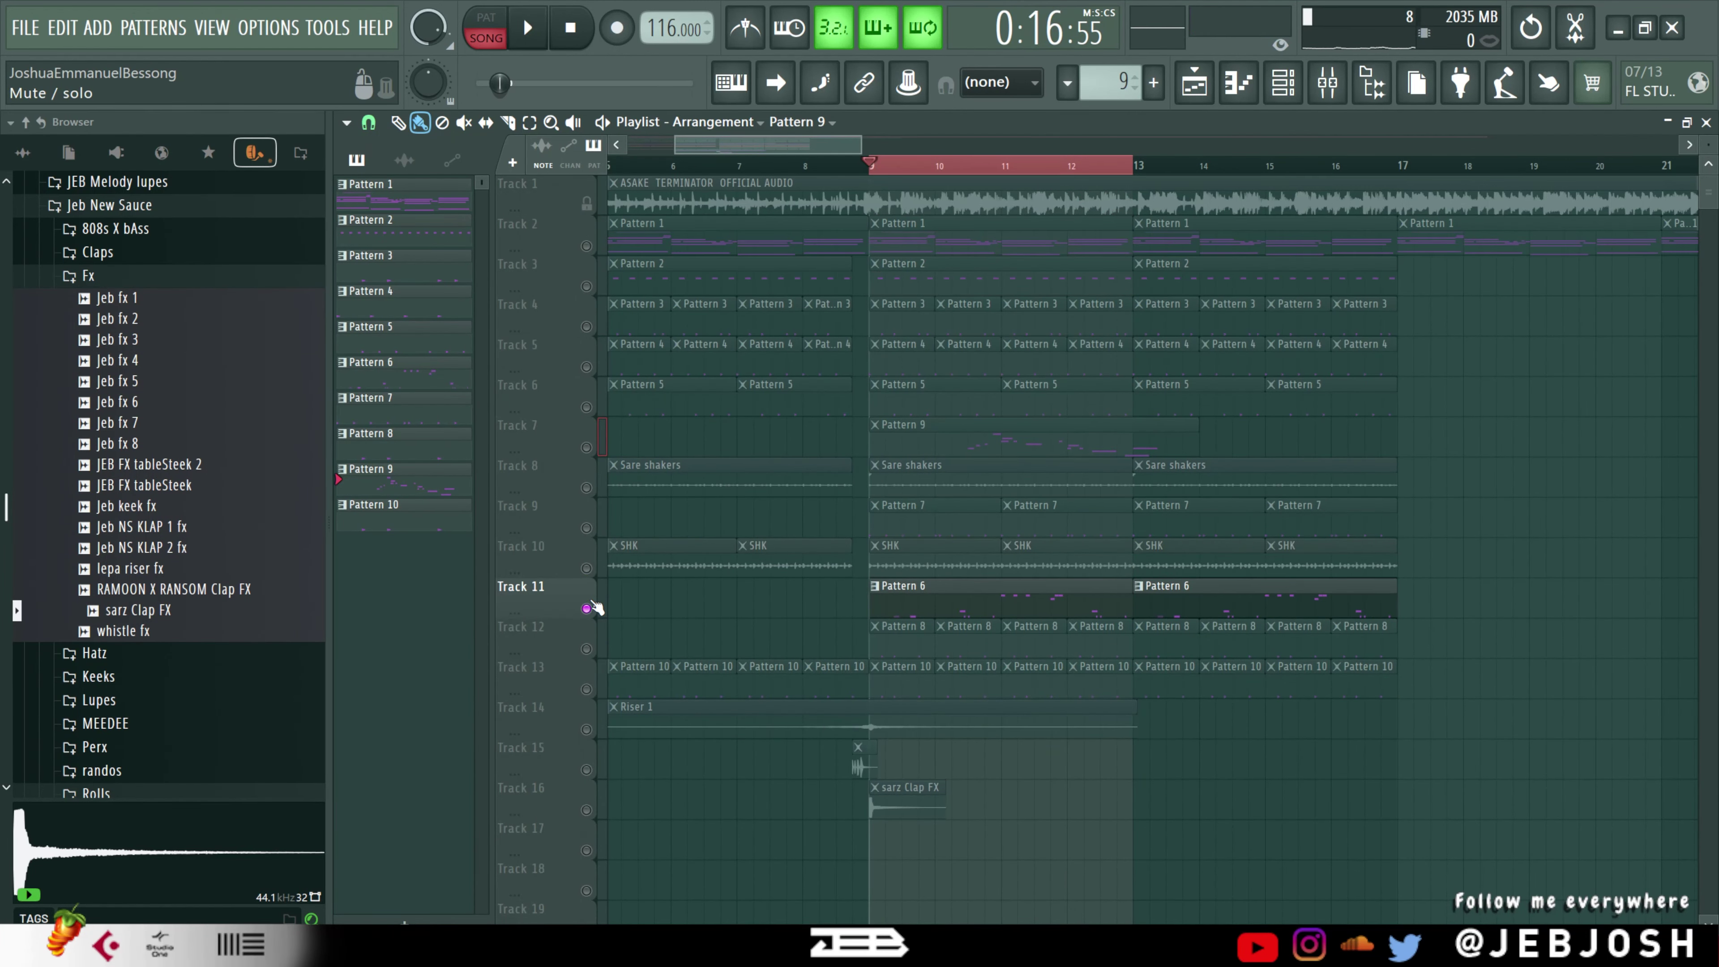
key(space)
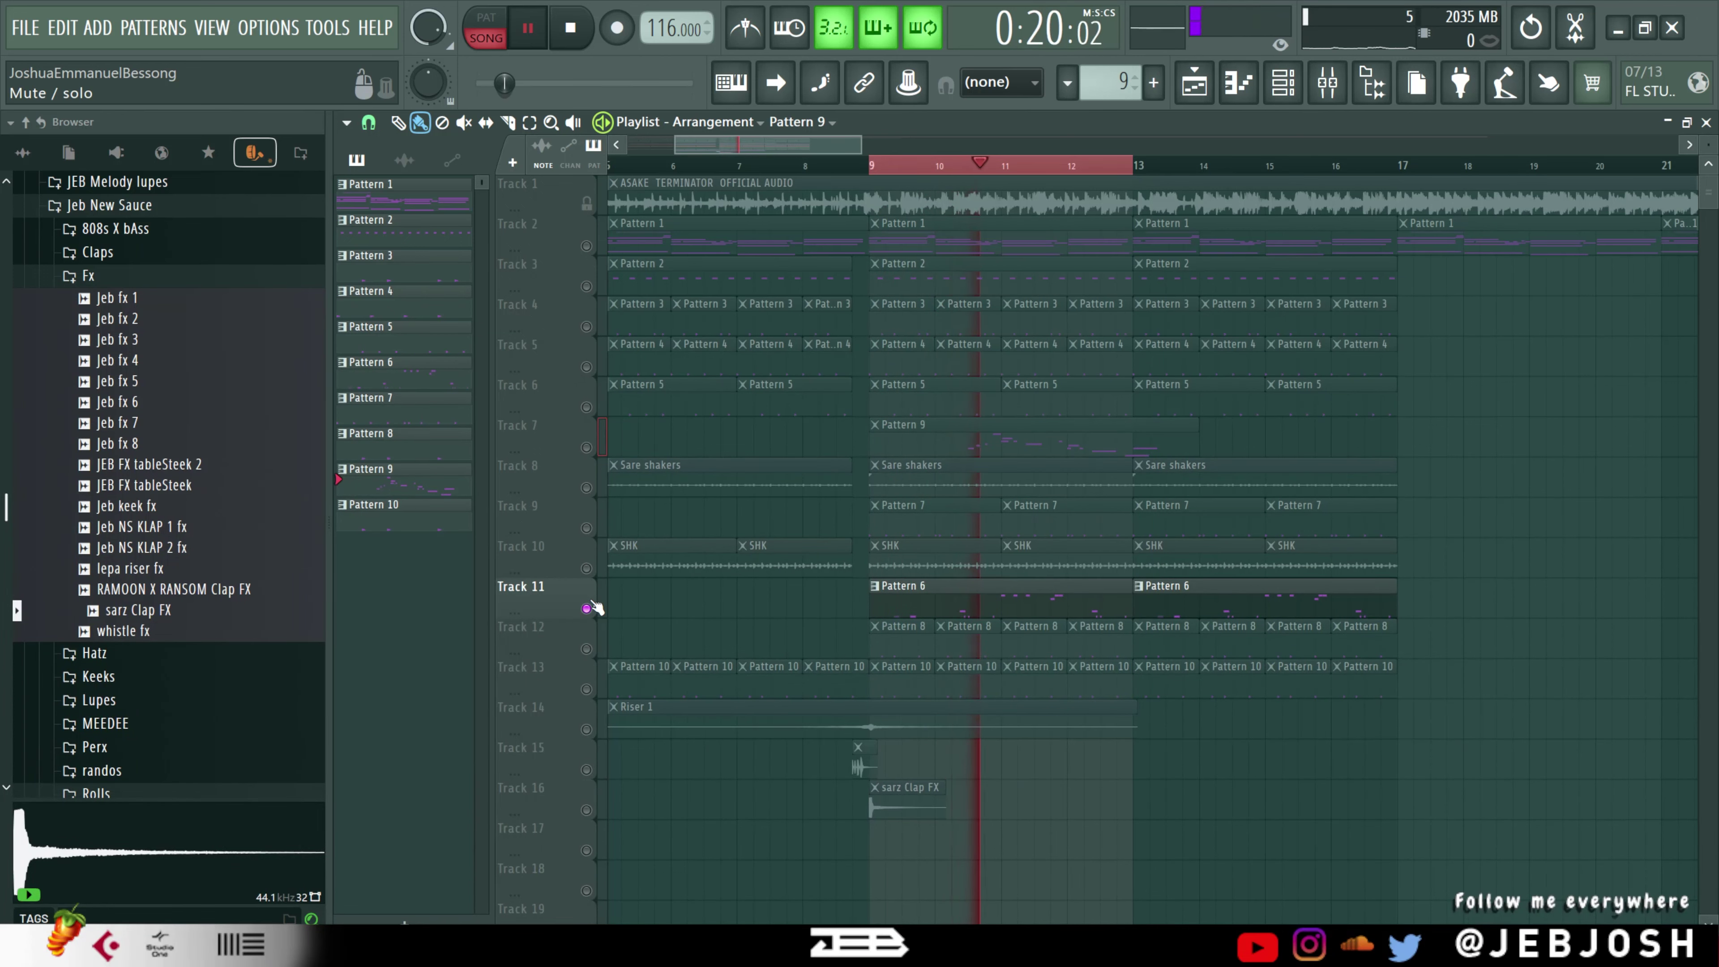
double_click(916, 606)
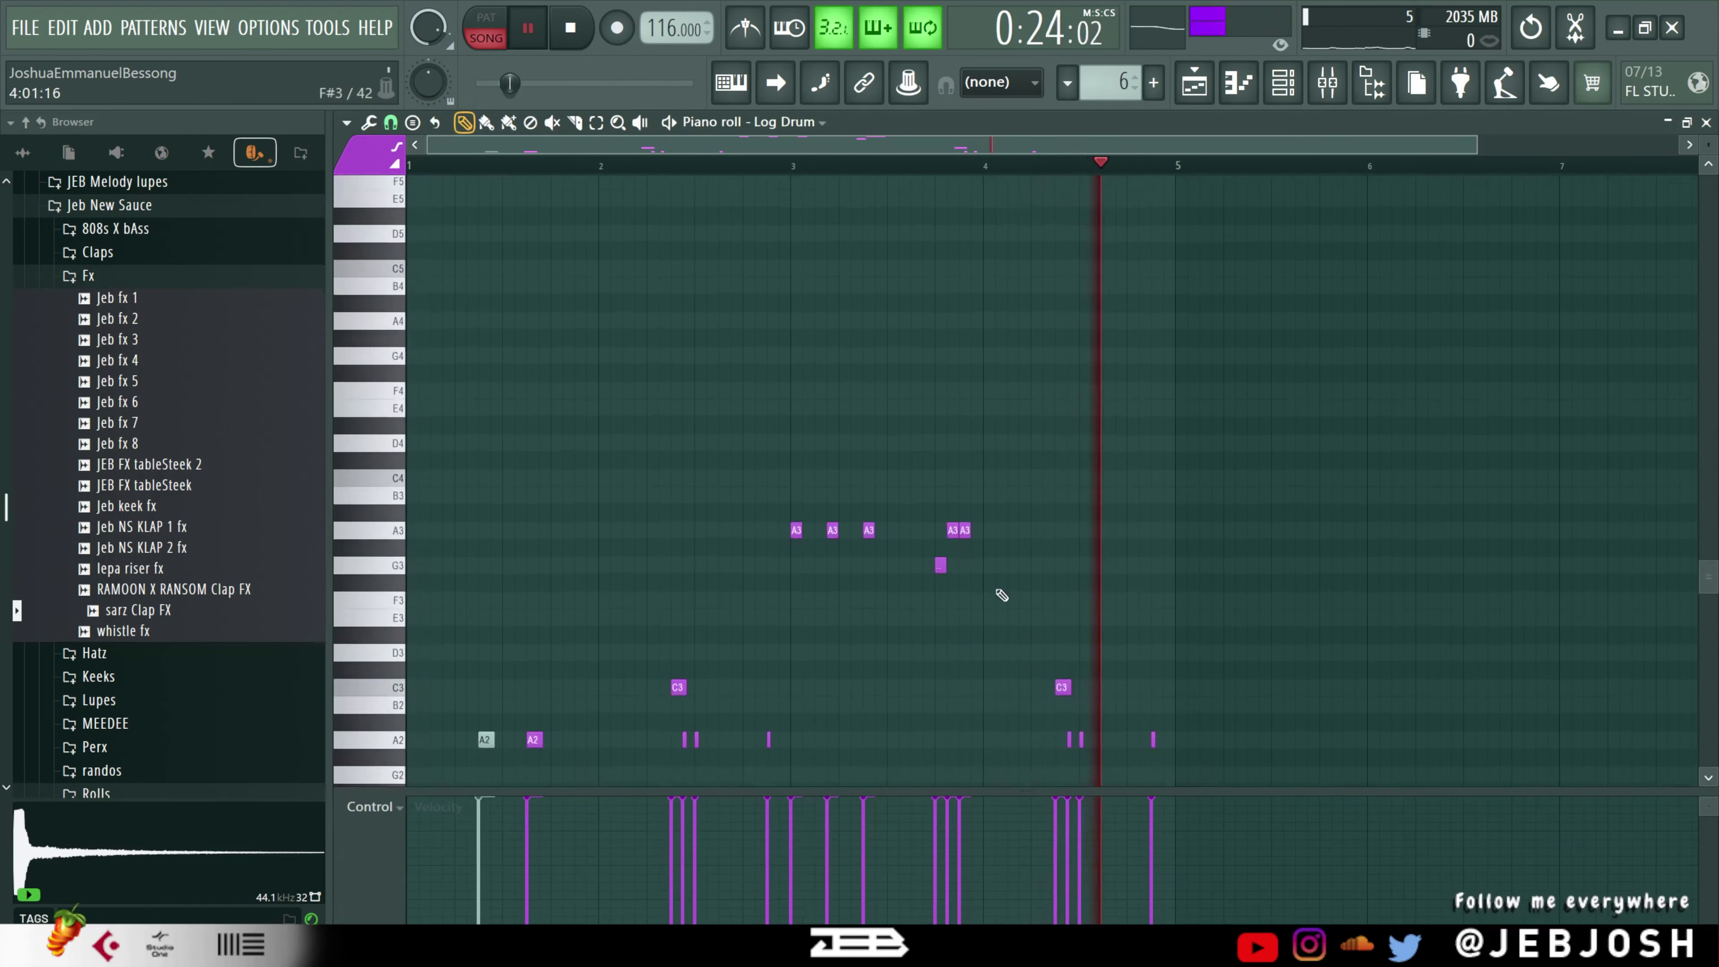
scroll(1009, 594, down, 5)
key(space)
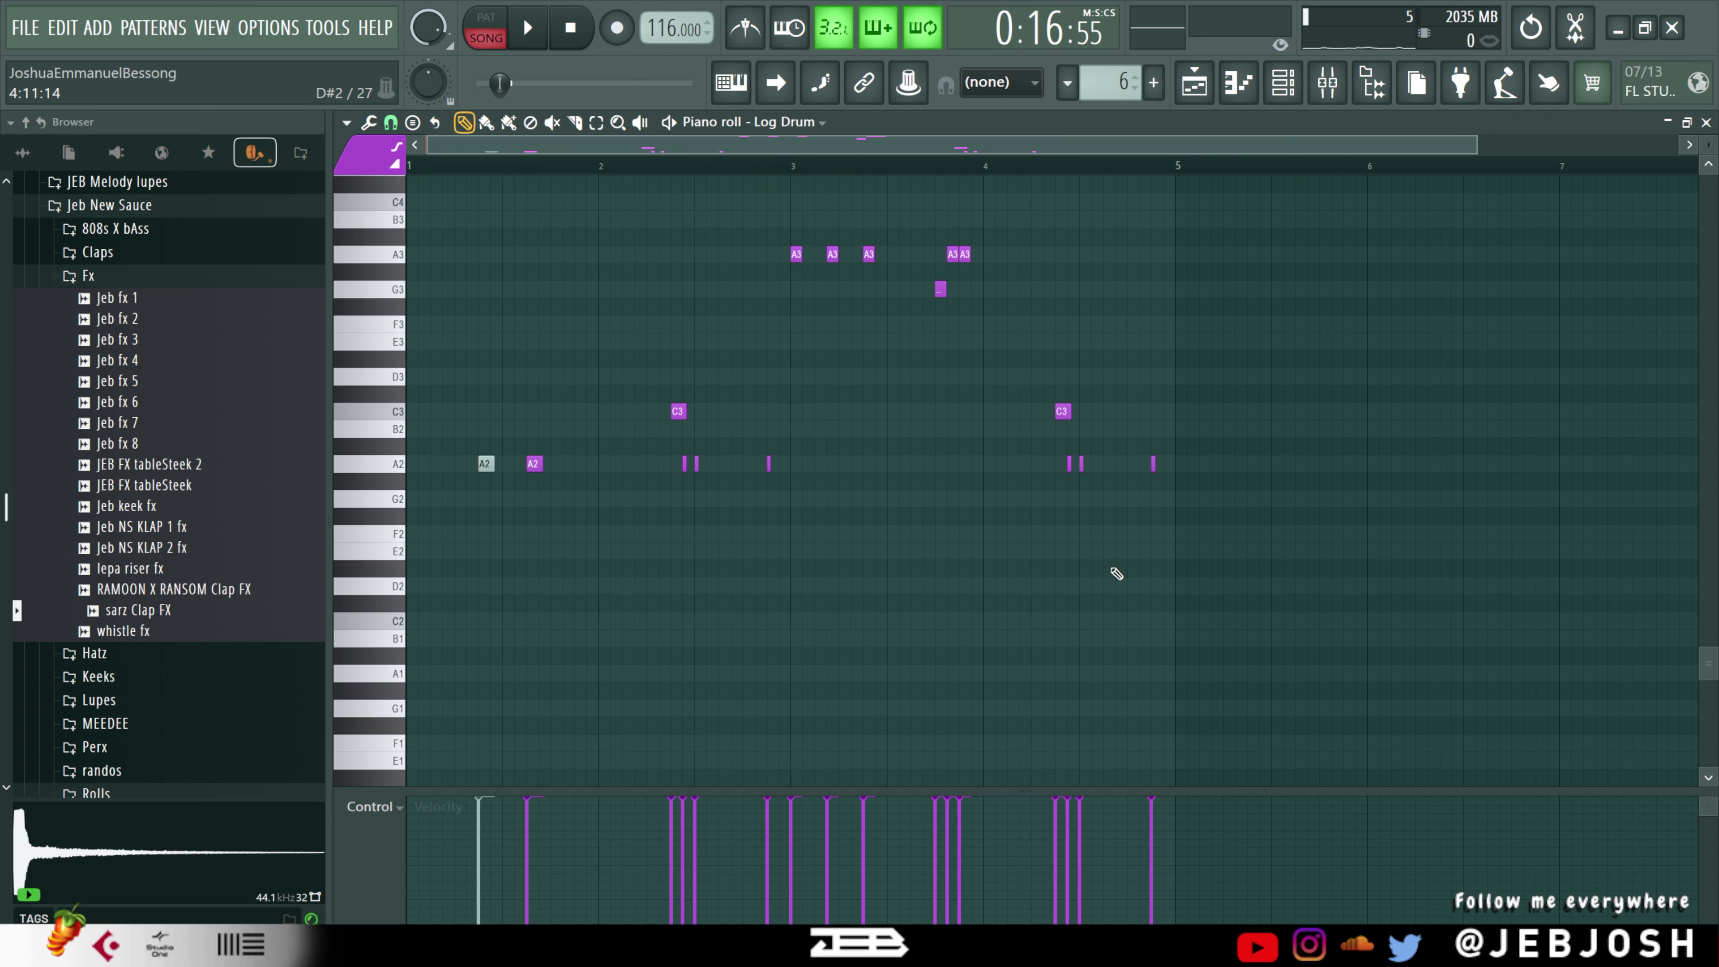
click(1707, 123)
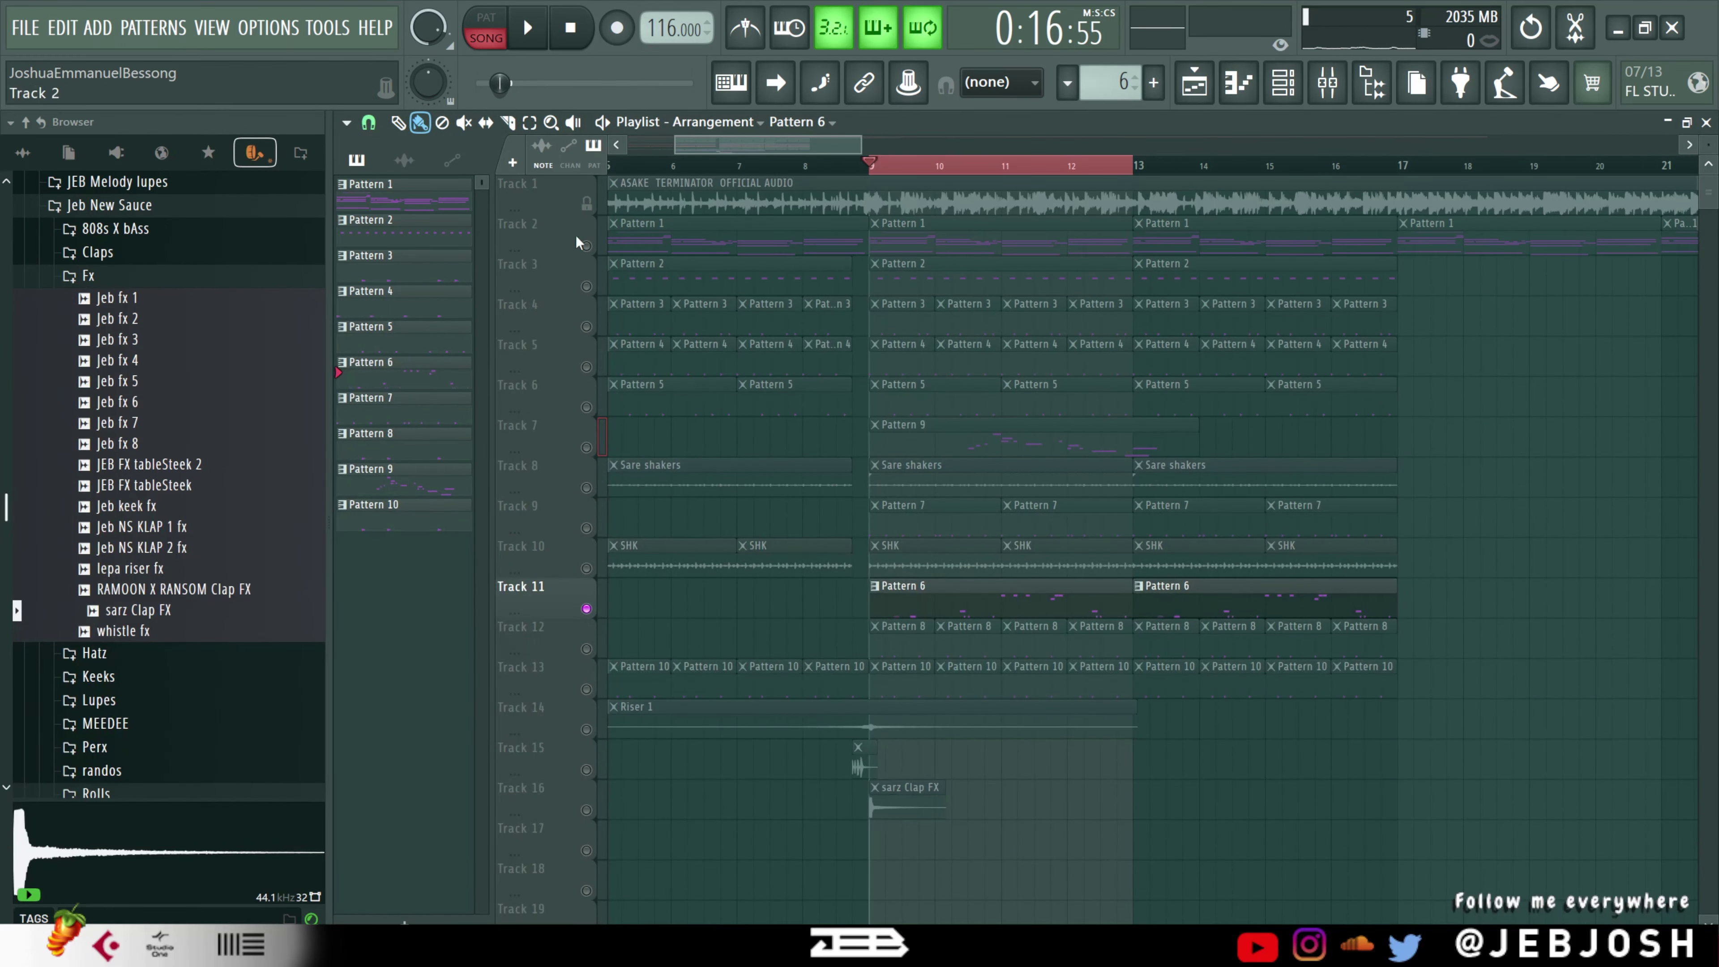
- Unsolo Track 11 so all tracks sound again, and play the song from bar 9
right_click(586, 246)
right_click(586, 246)
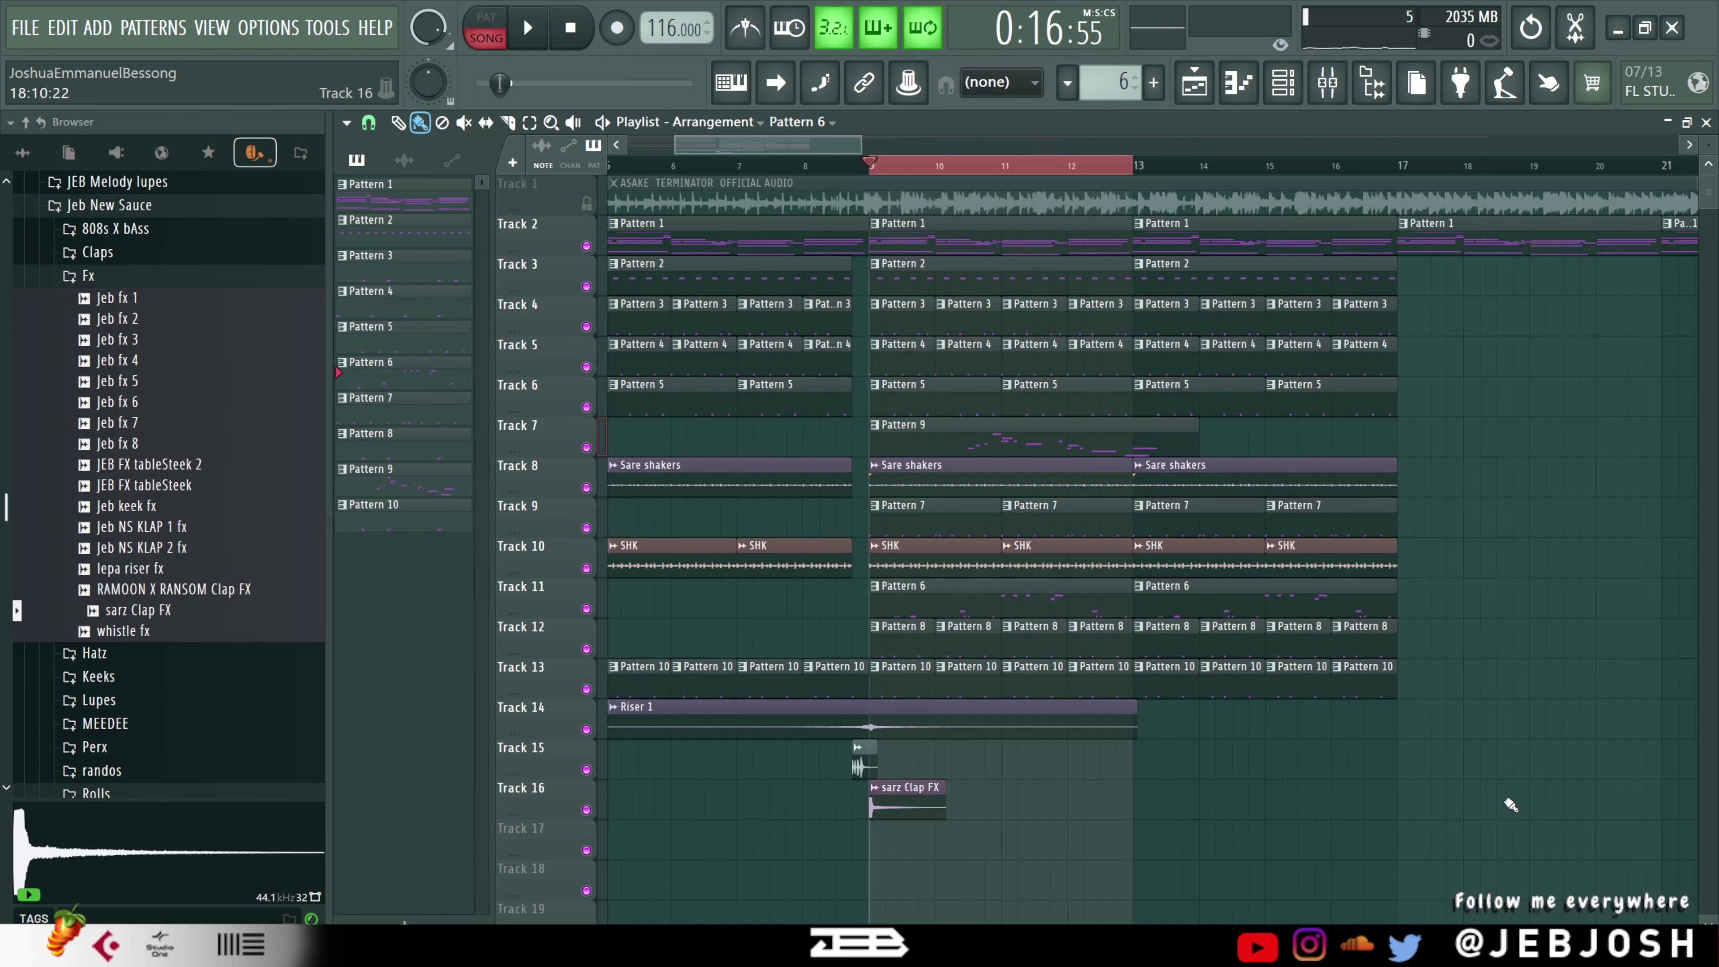
key(space)
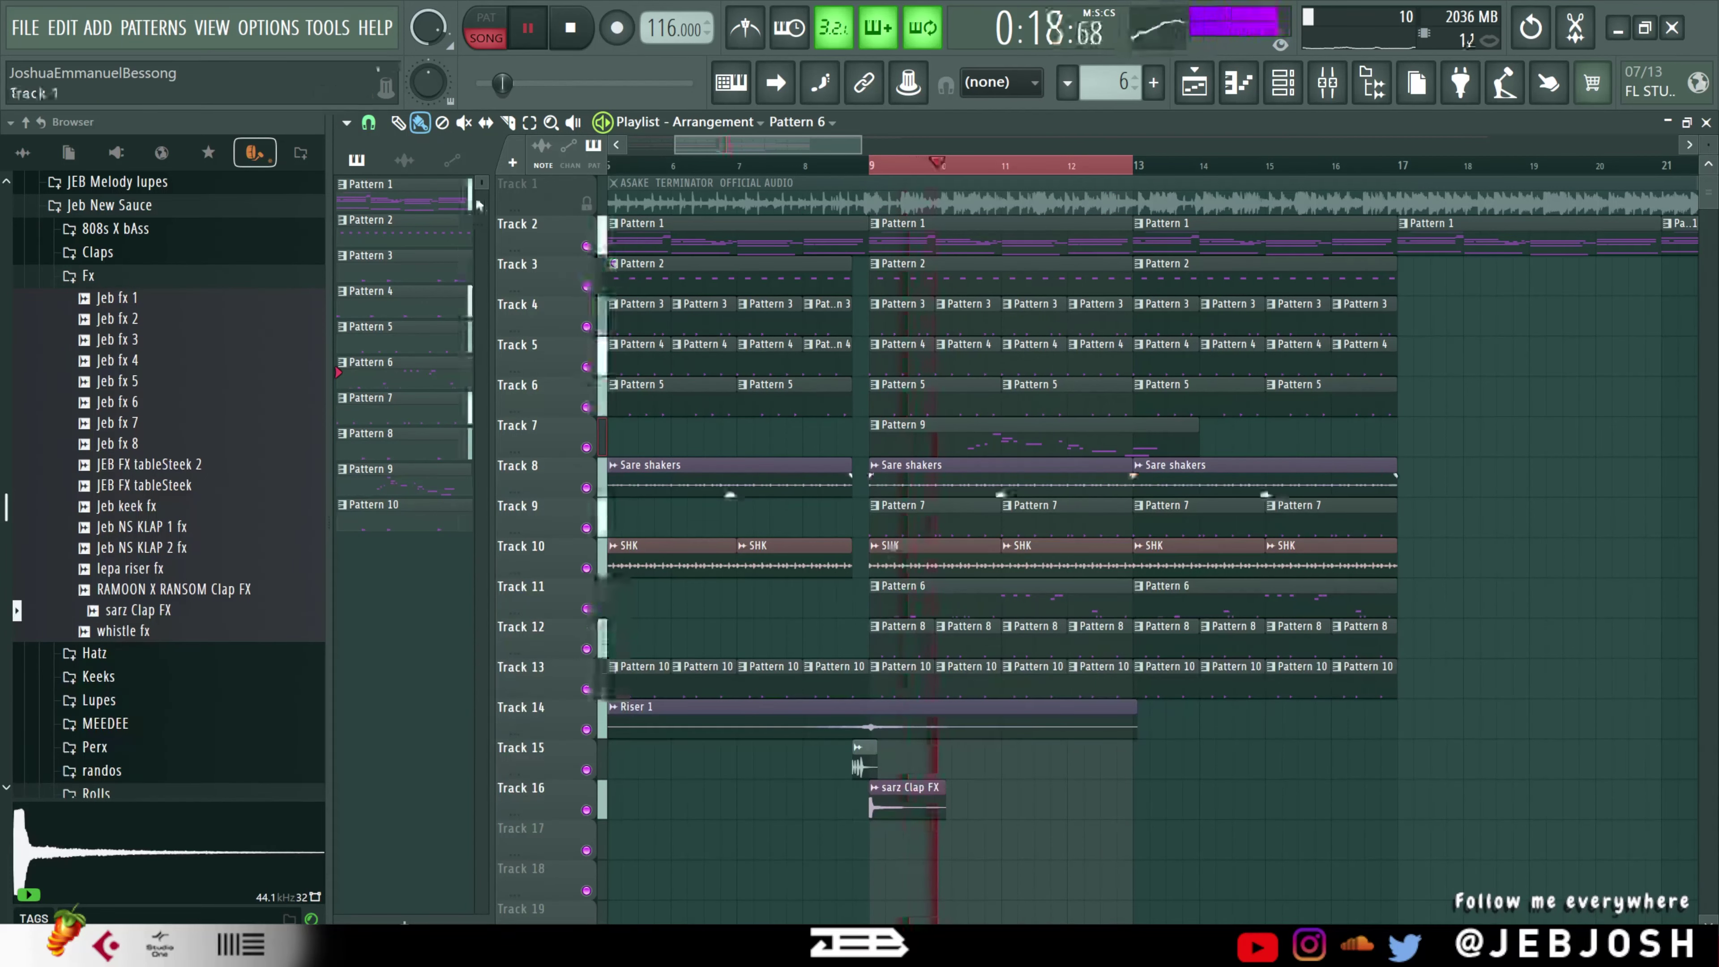
- Add a Purity channel and load the Slow Synth preset Tremolo Signal
click(97, 27)
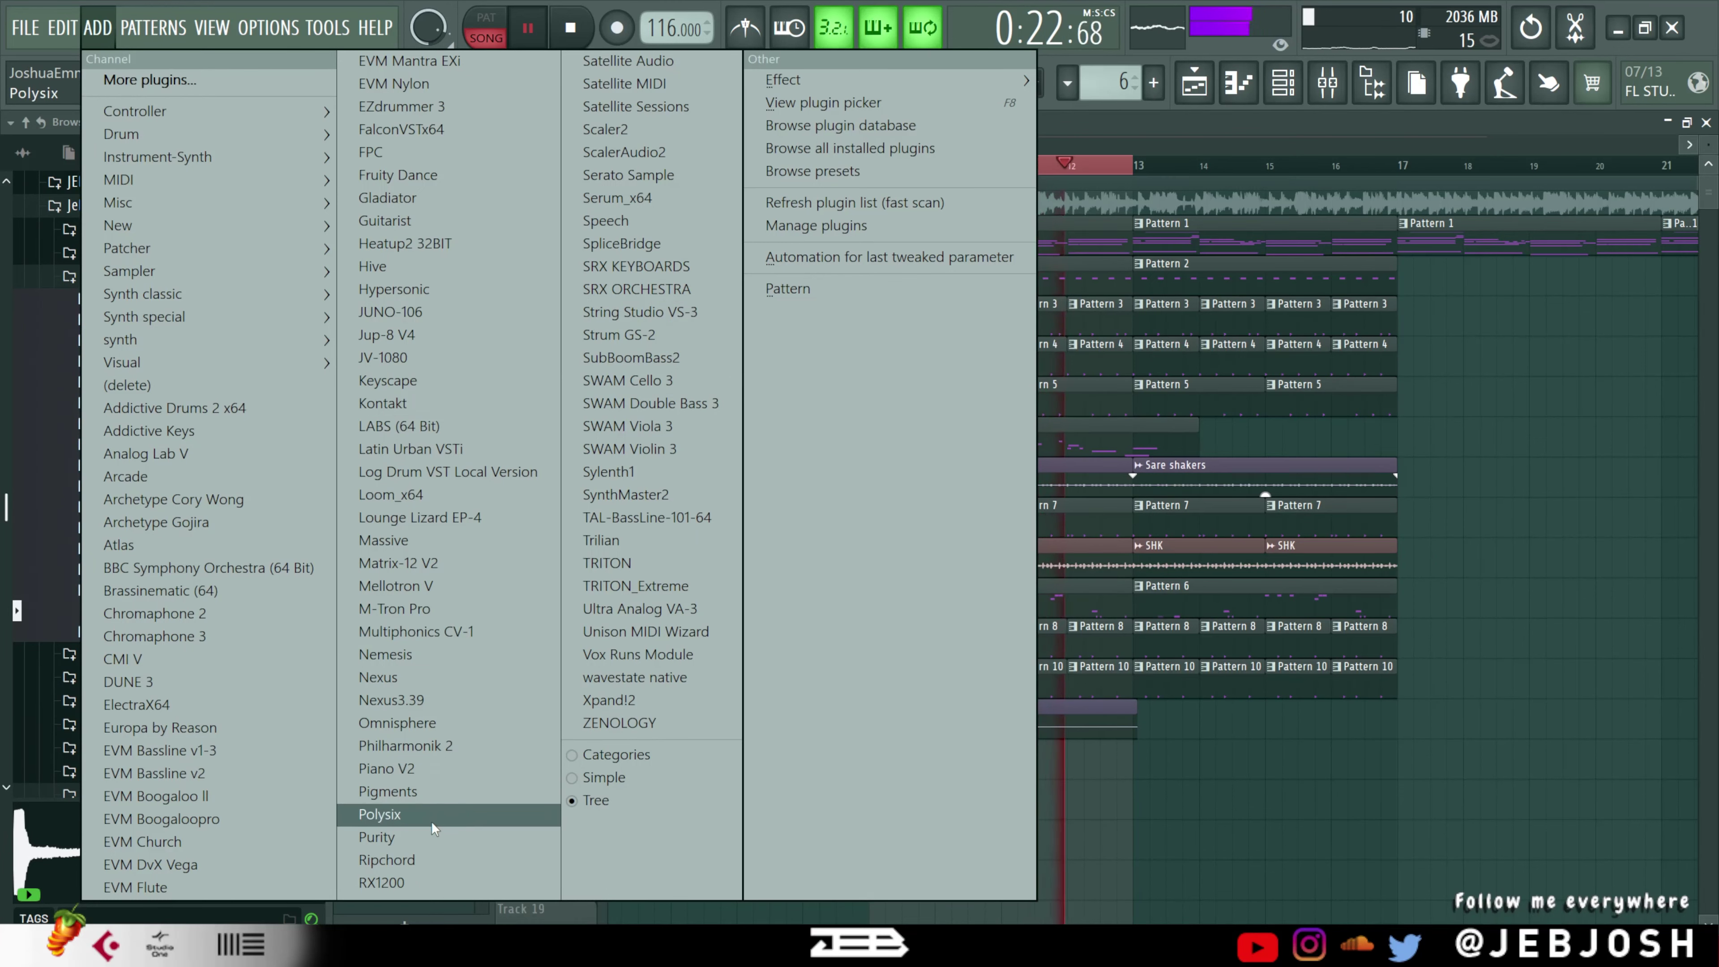
click(425, 836)
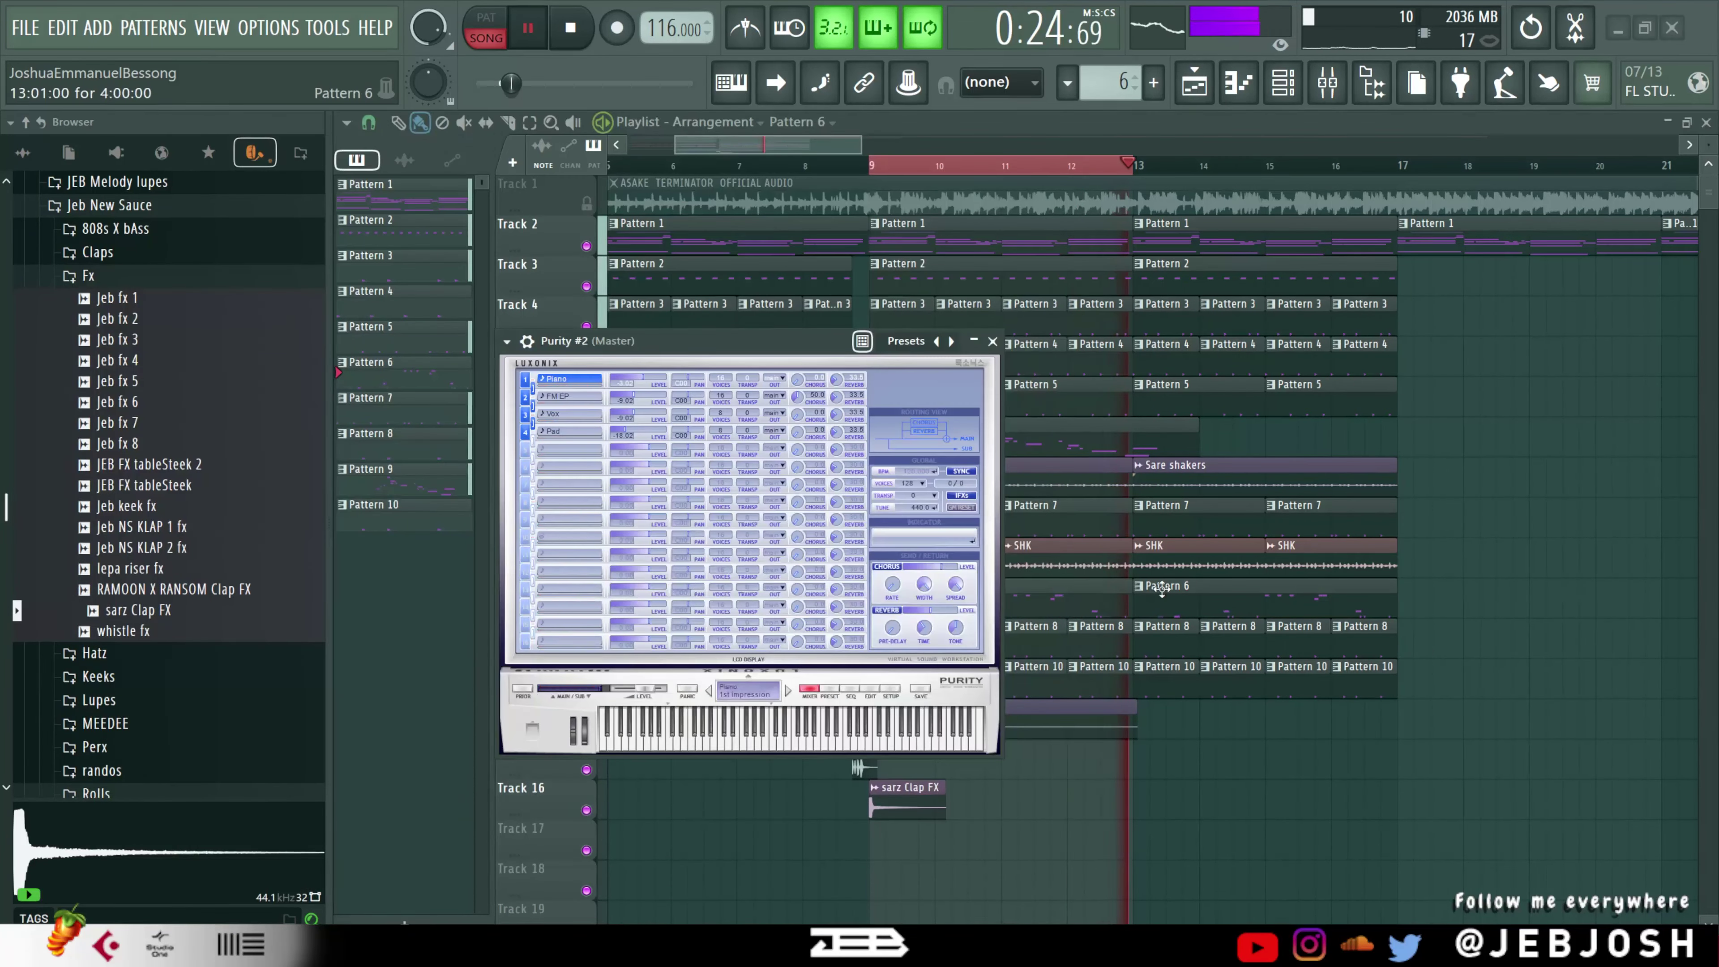
click(829, 688)
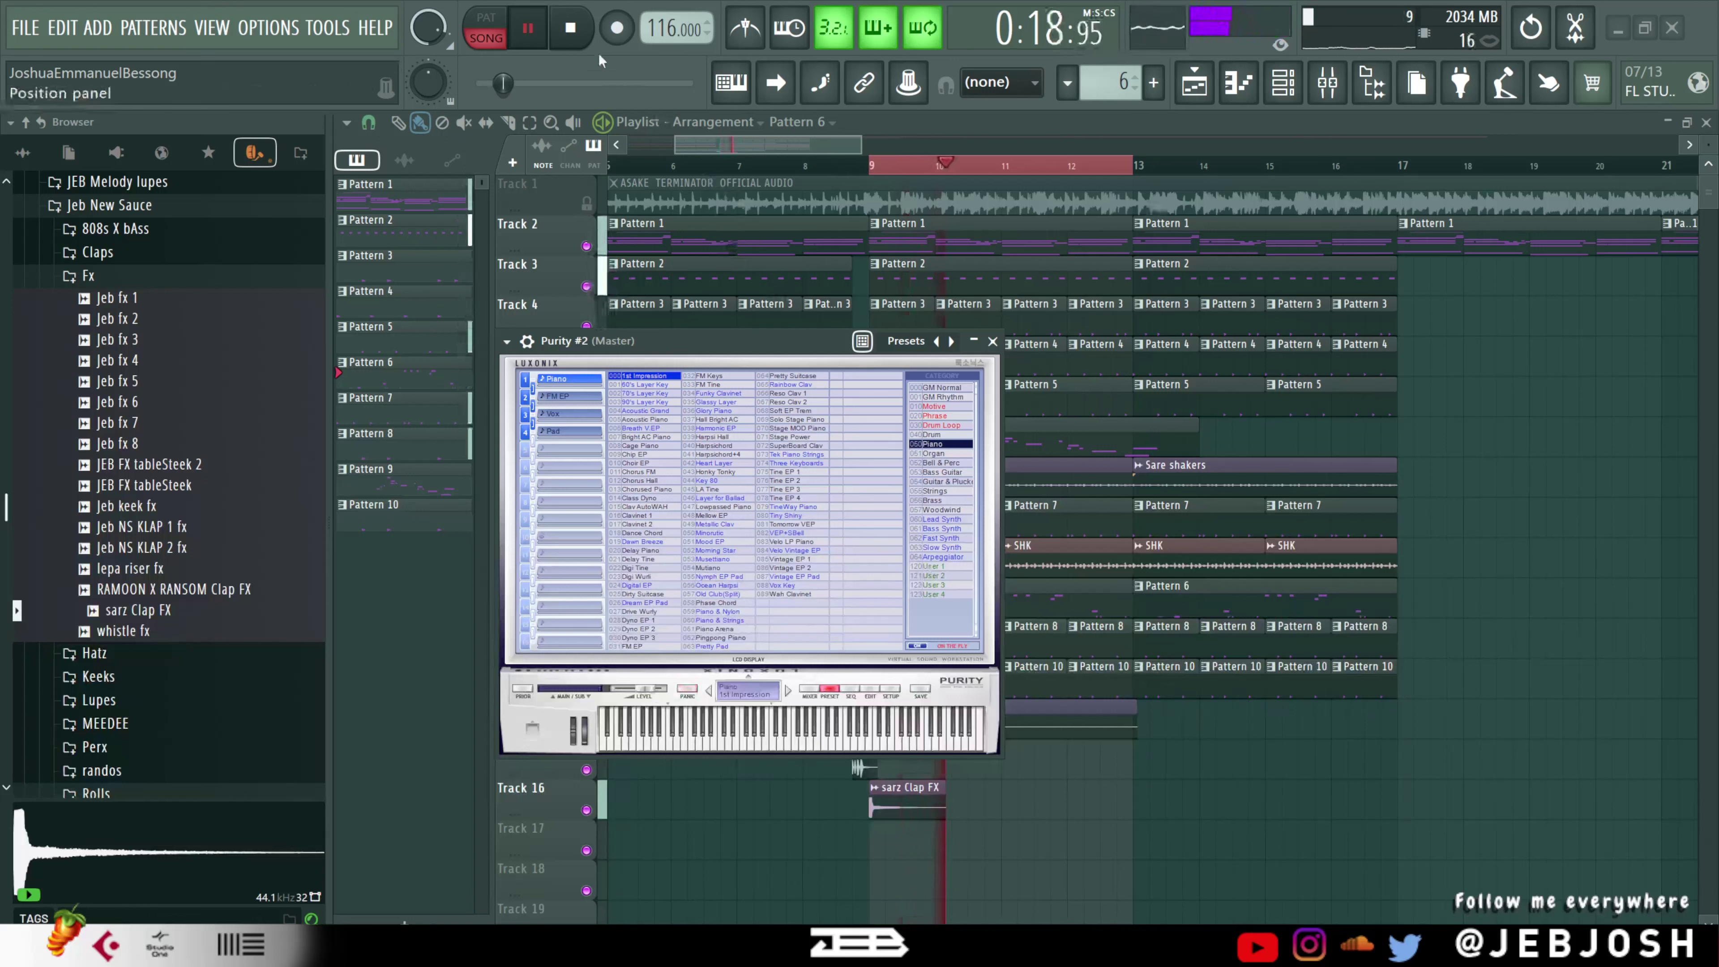
key(space)
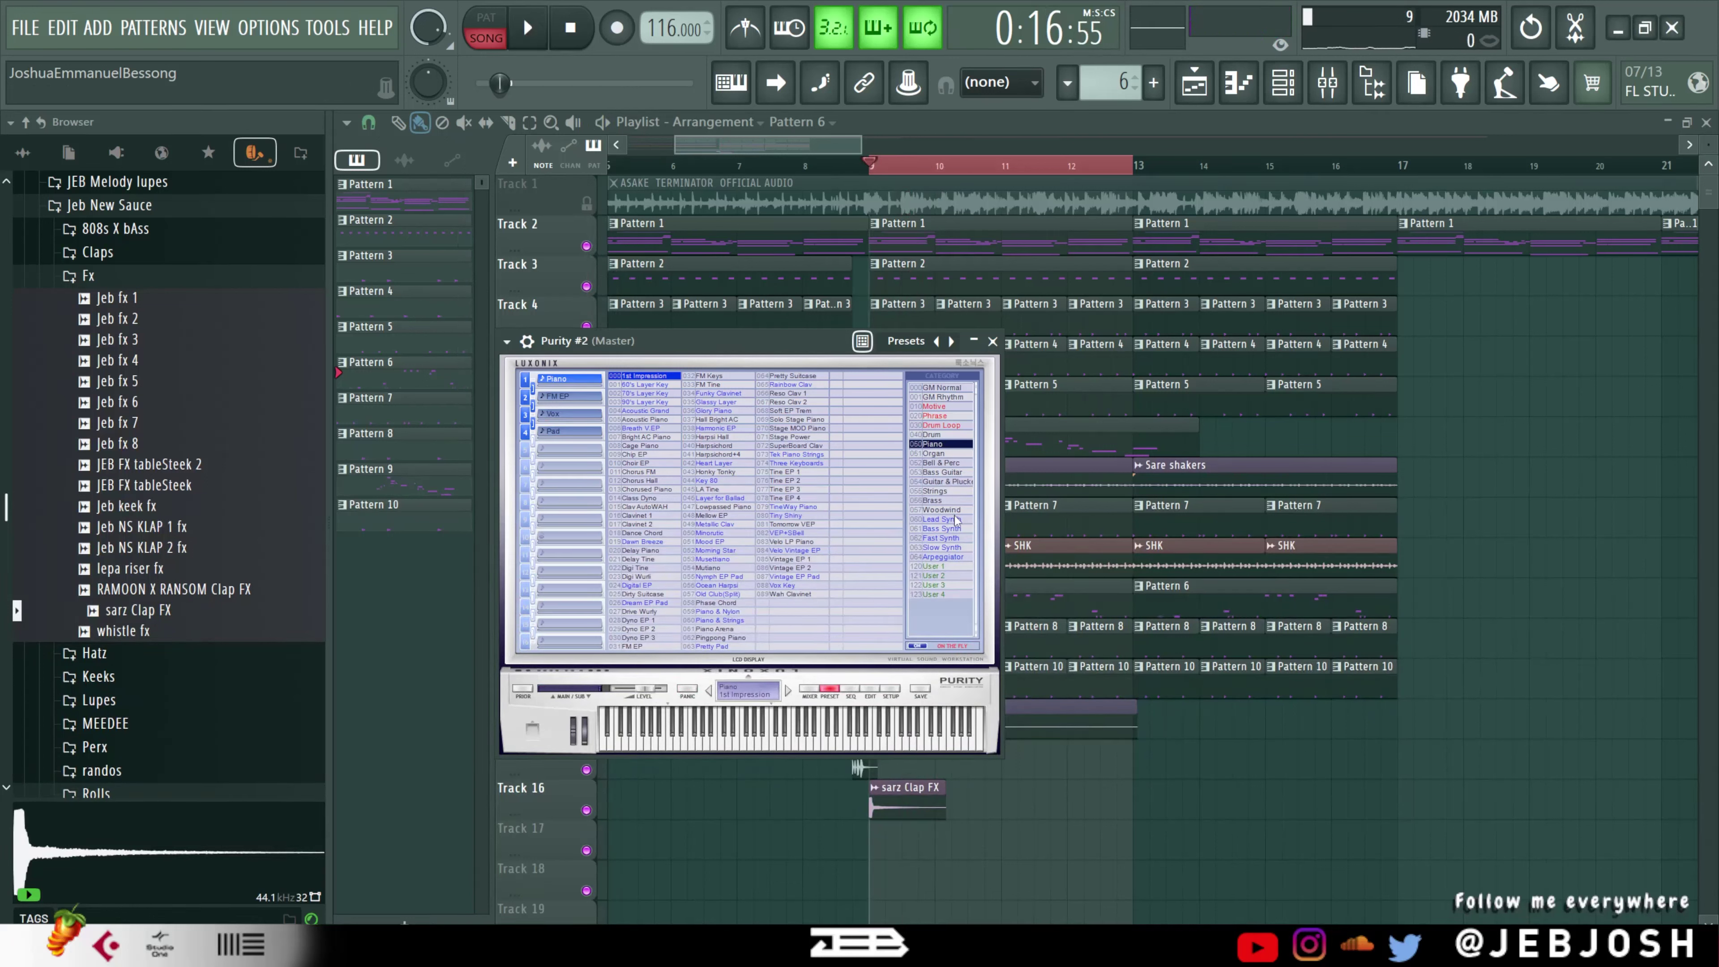
click(947, 528)
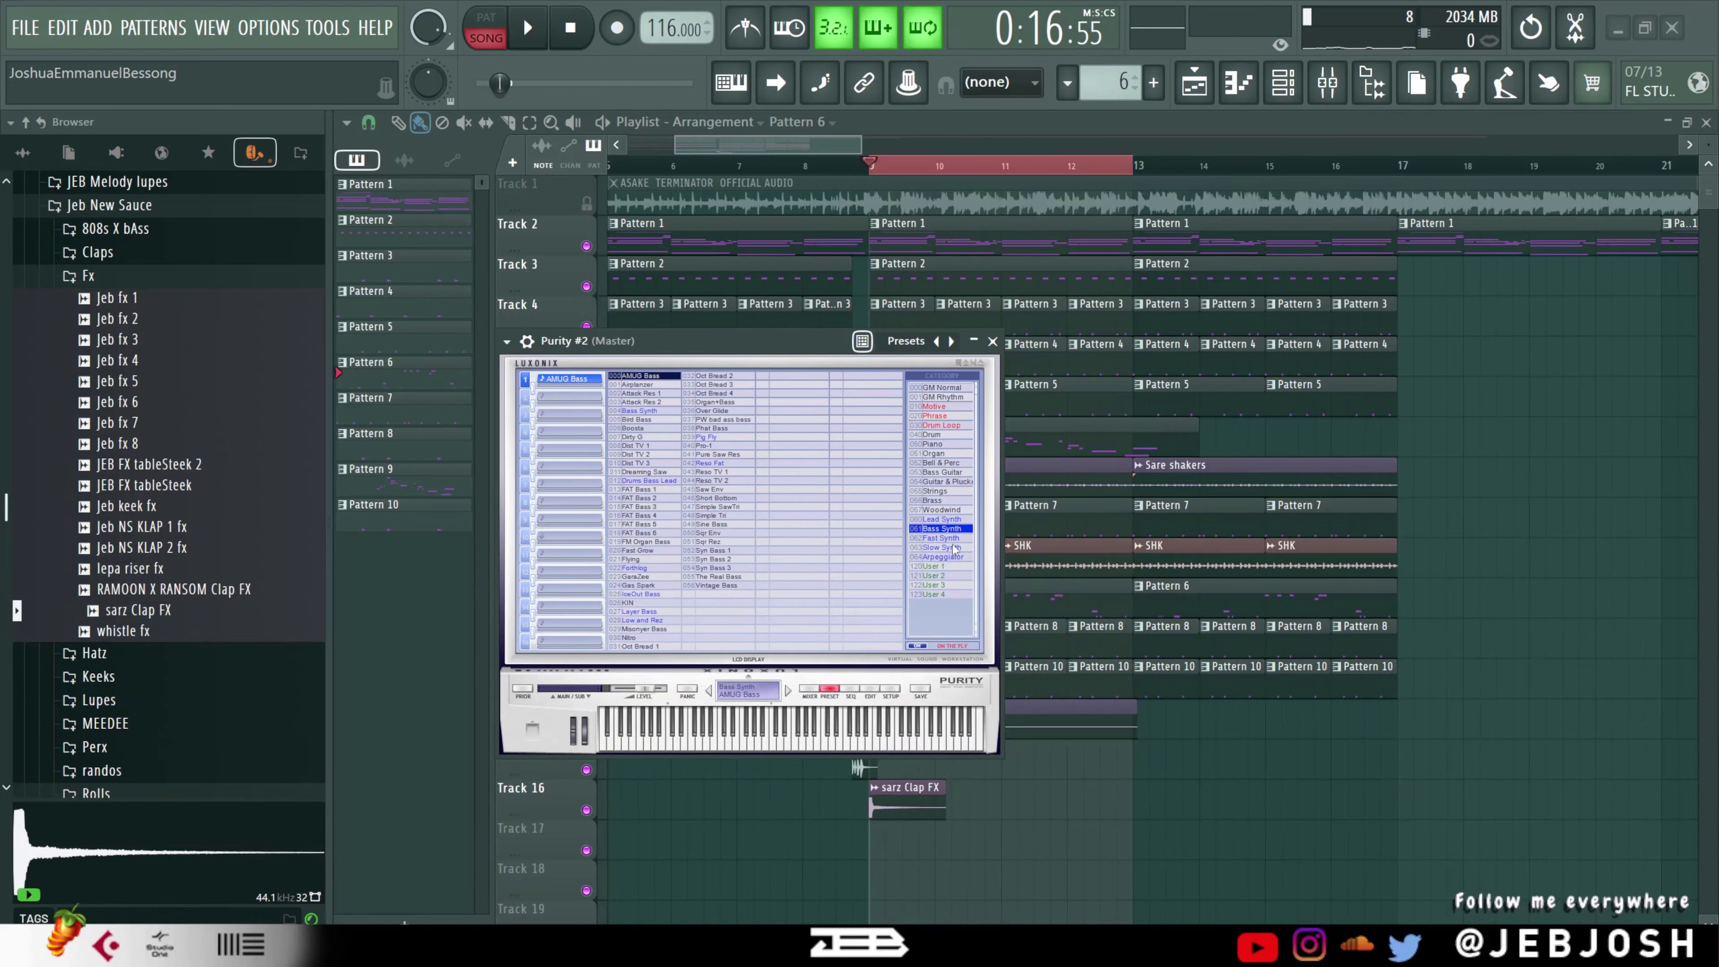
click(948, 547)
click(876, 541)
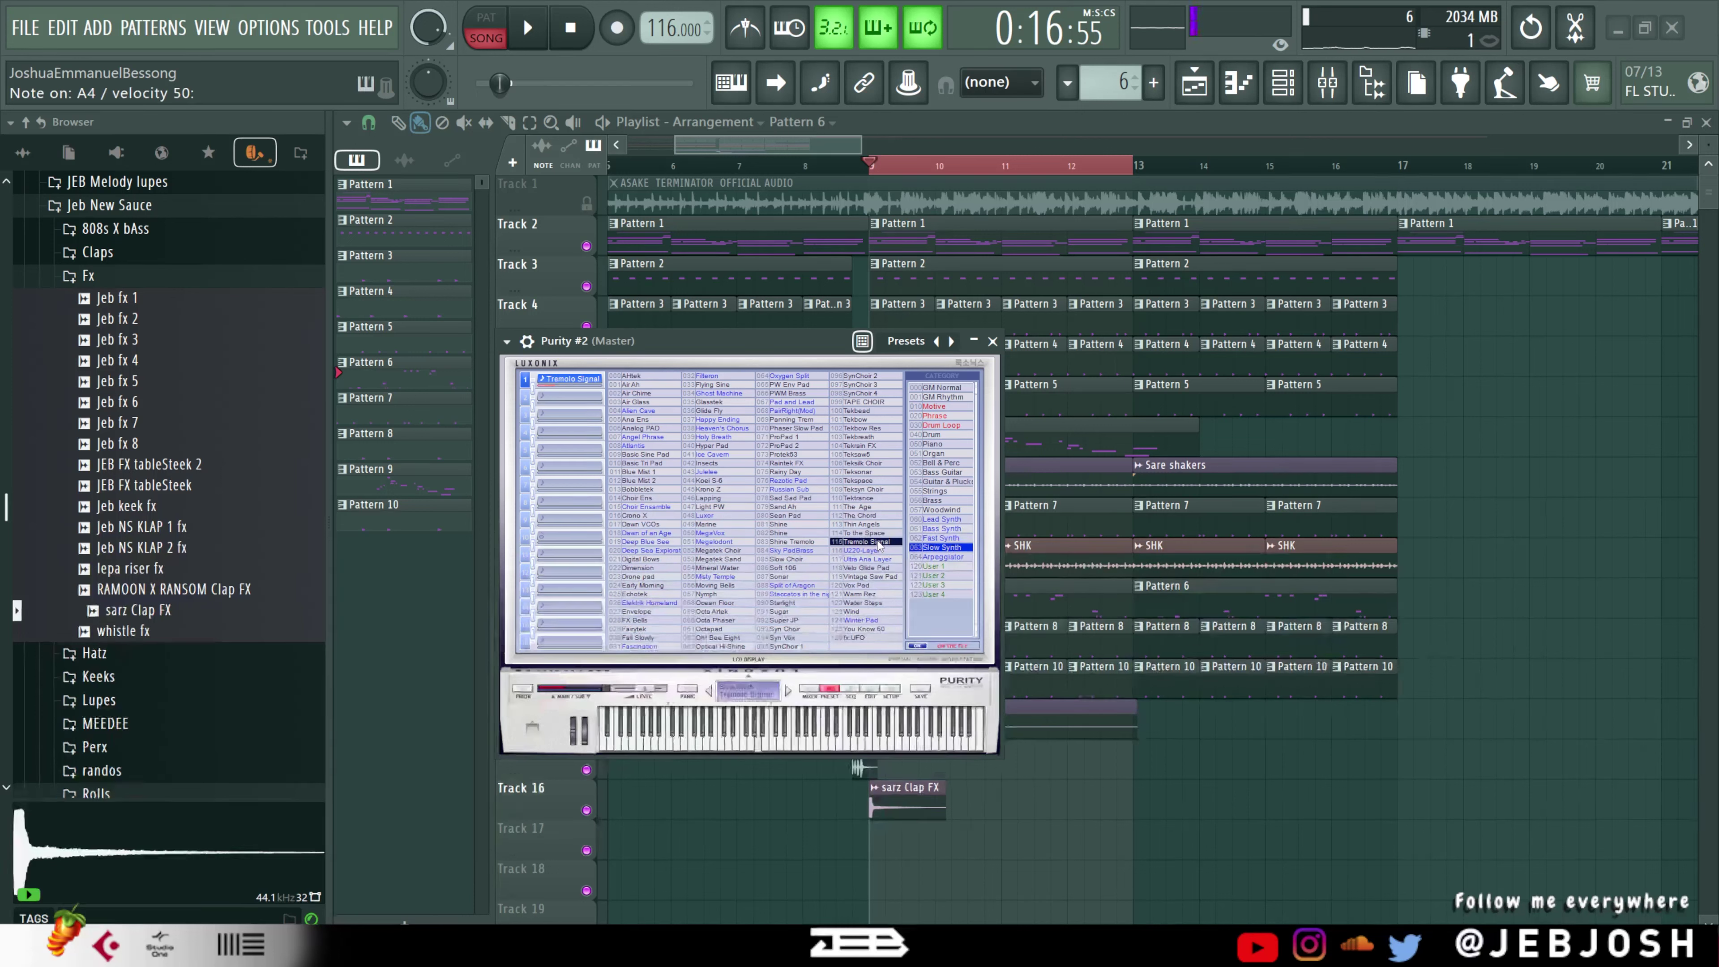
- Step to the next empty pattern and open Purity #2's piano roll
key(KP_Add)
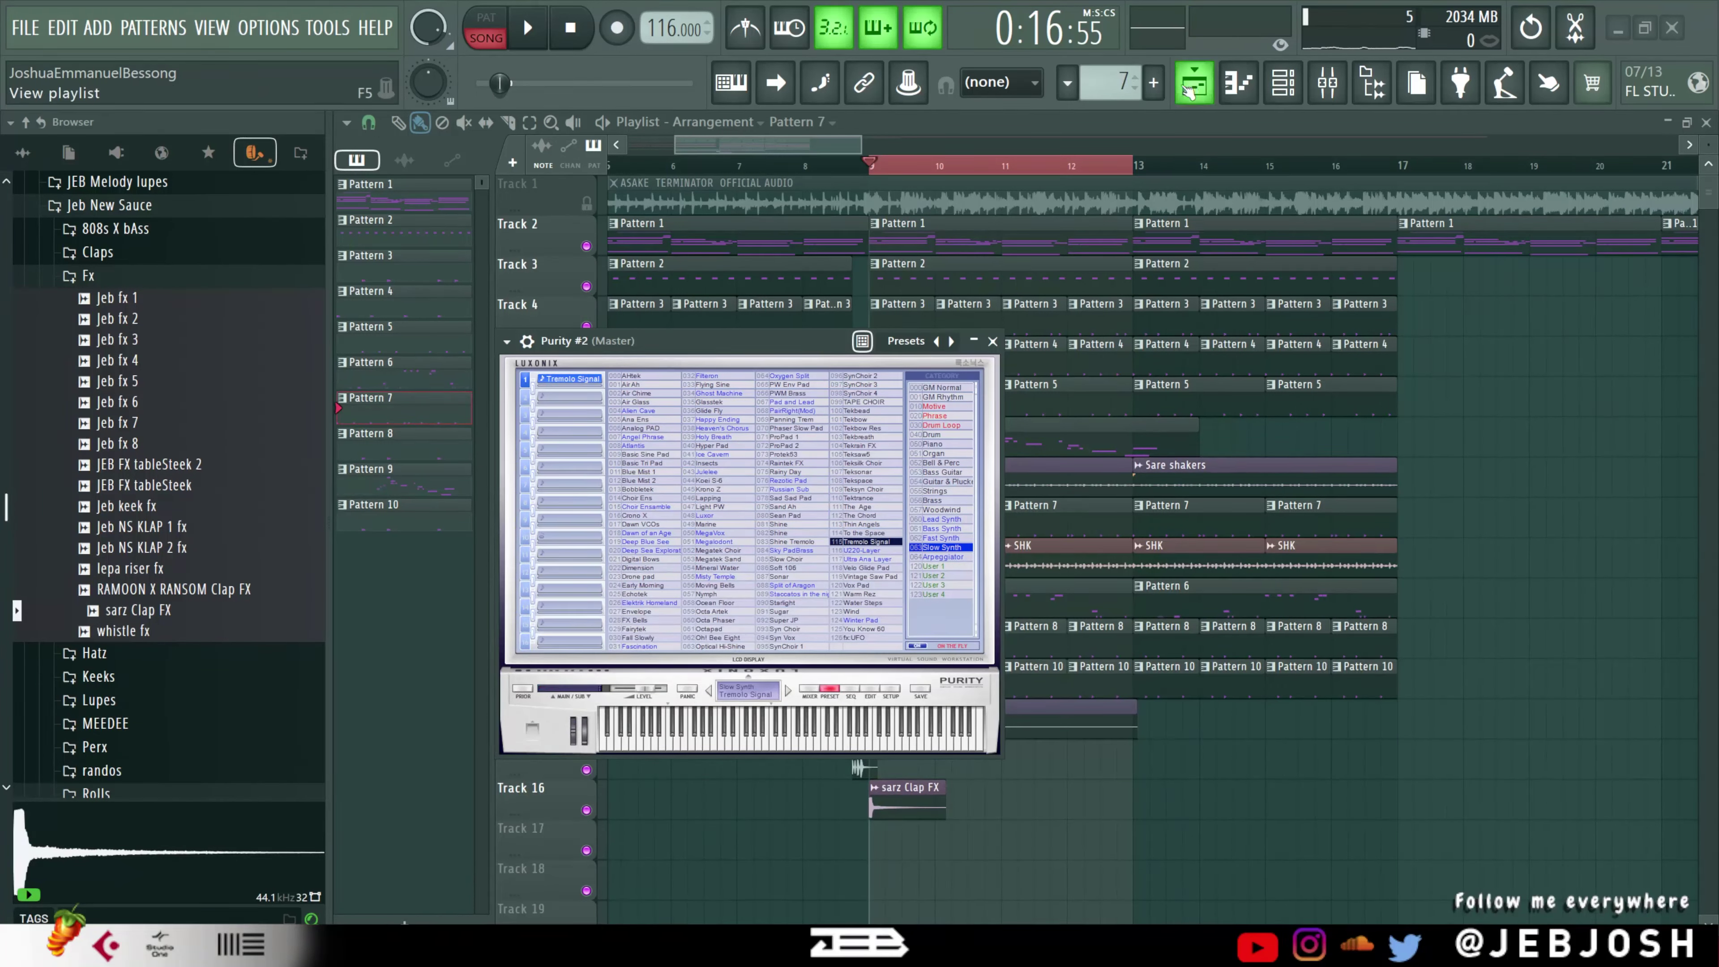
click(1153, 82)
click(1239, 82)
- Draw an A4 note for Purity #2 and stretch it to end exactly at bar 5
drag(421, 252, 273, 357)
drag(438, 341, 1183, 489)
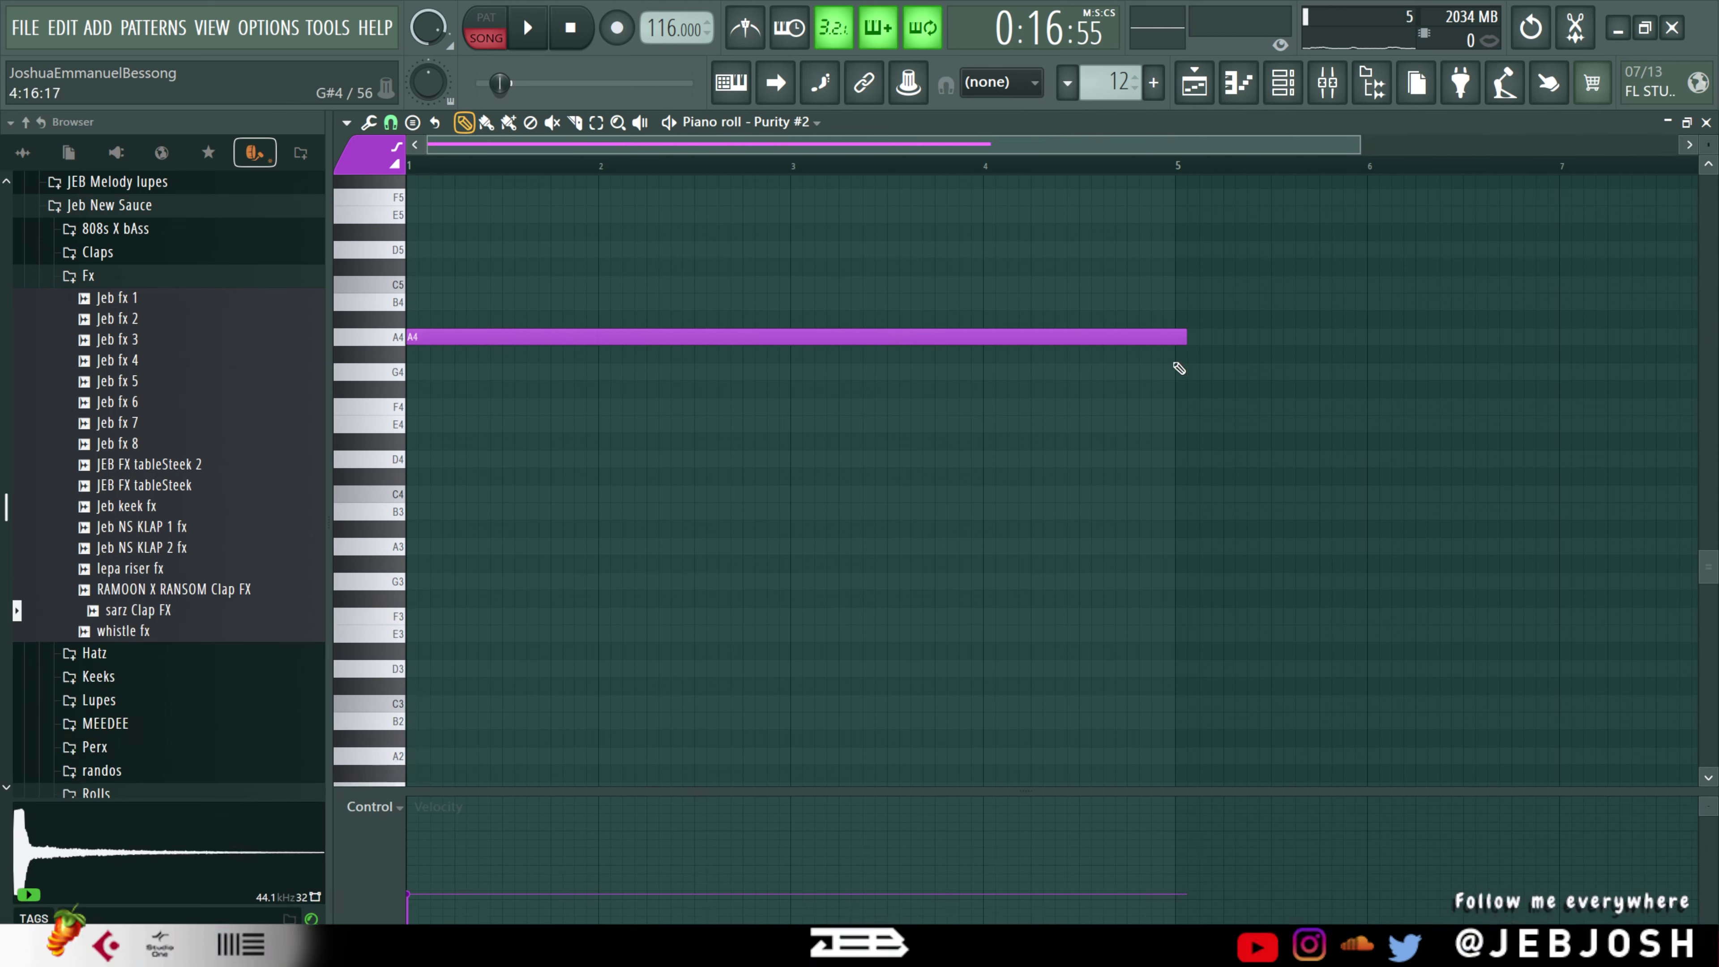
drag(1182, 338, 1185, 341)
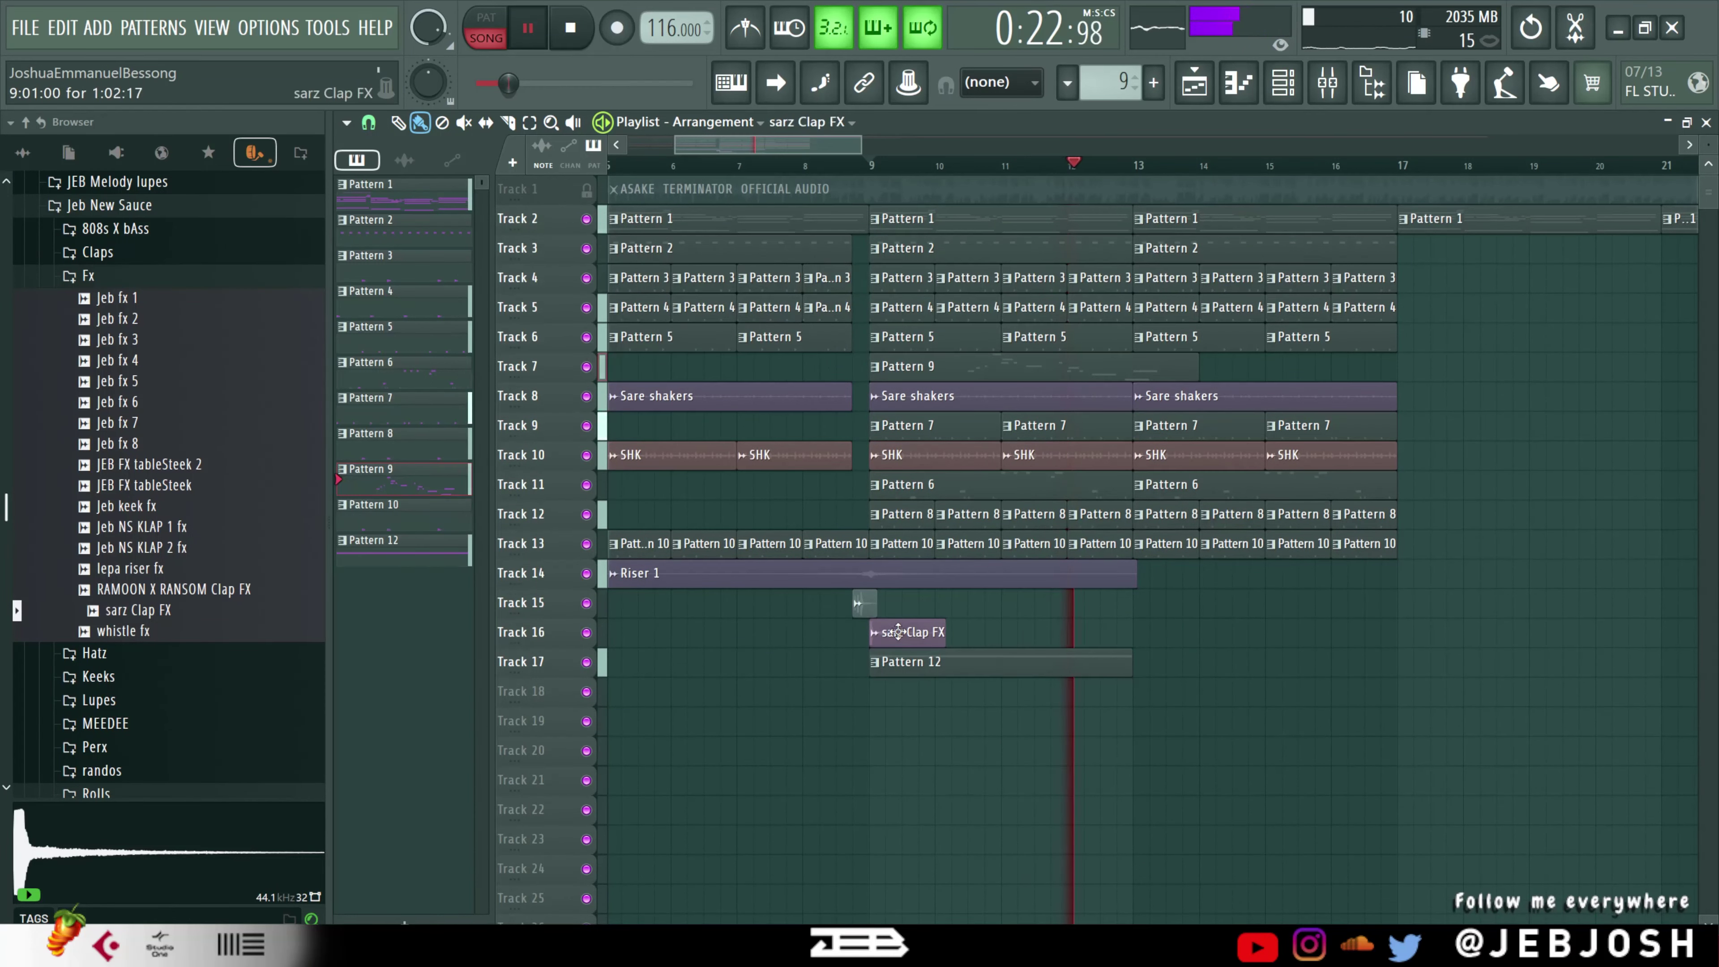
- Place a sarz Clap FX clip on Track 16 at bar 13 and select Pattern 12
click(1129, 640)
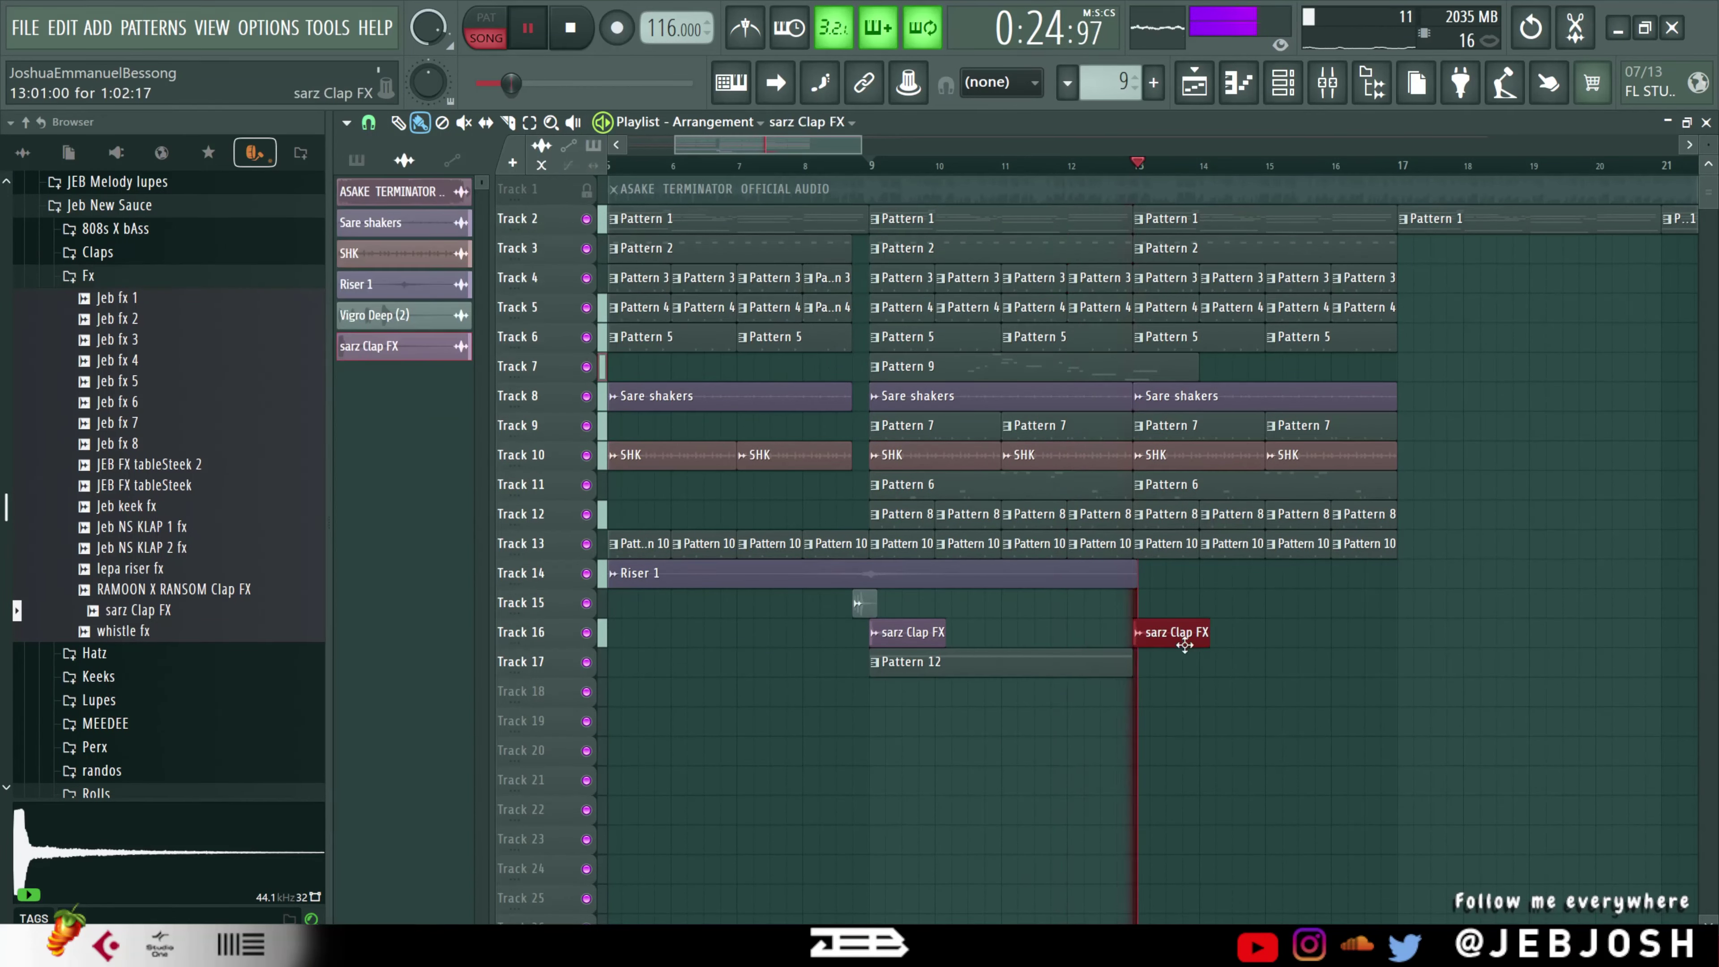
click(1124, 662)
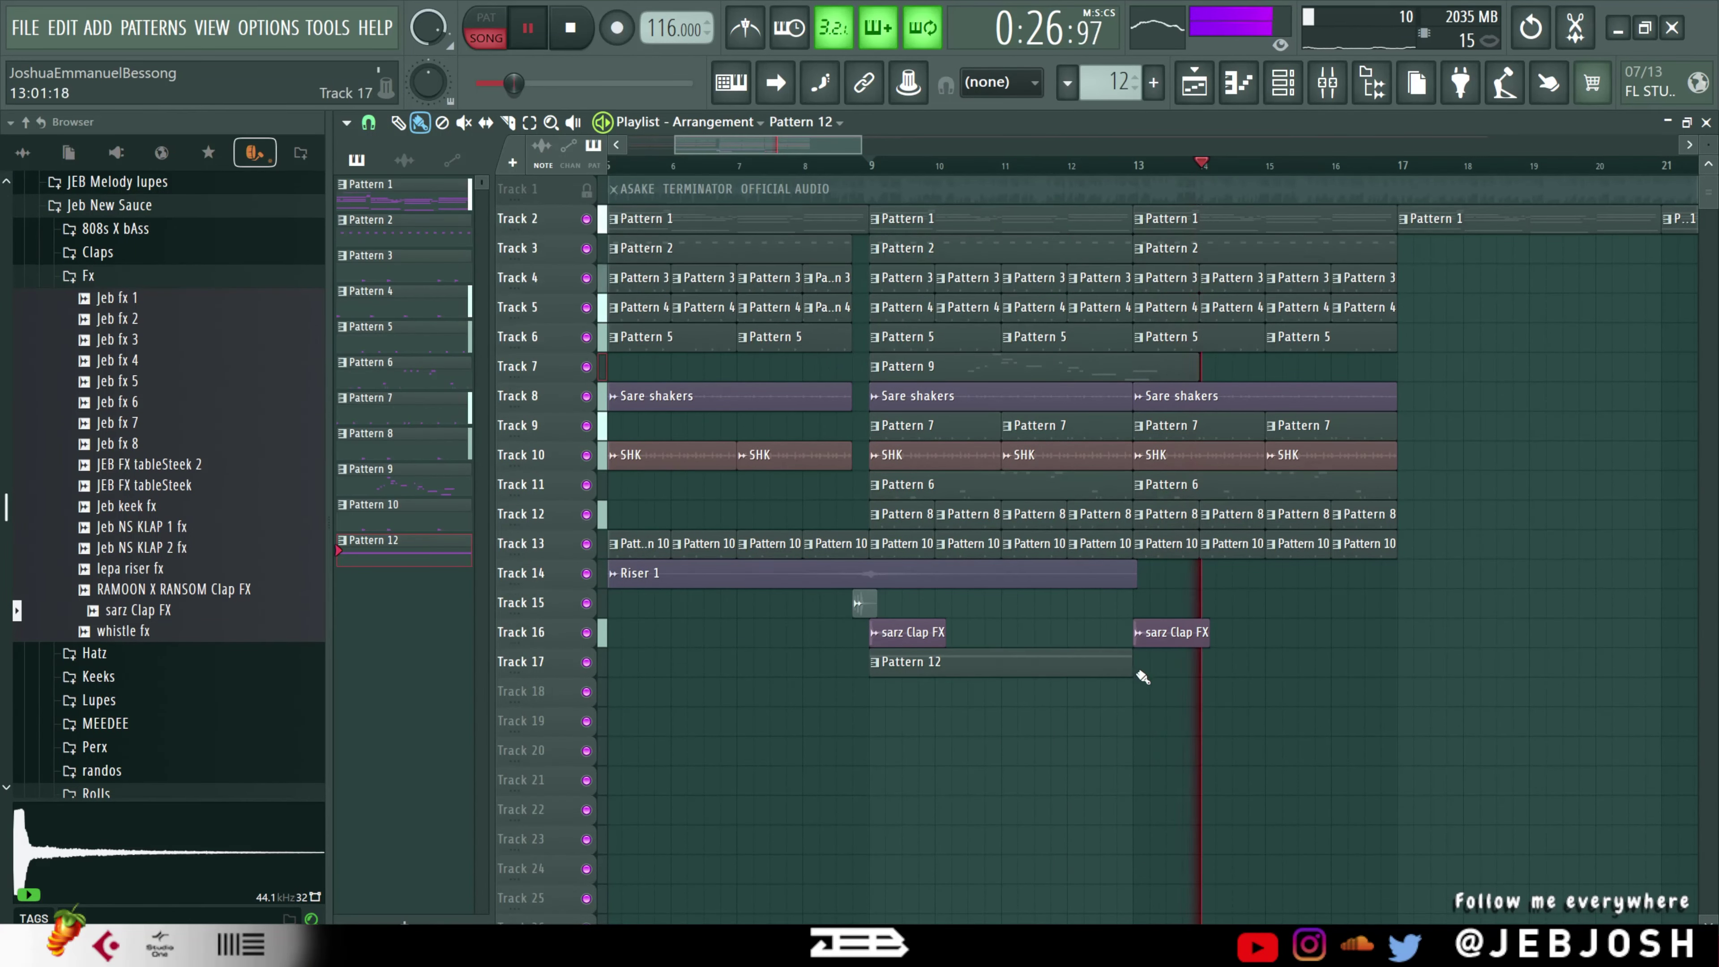